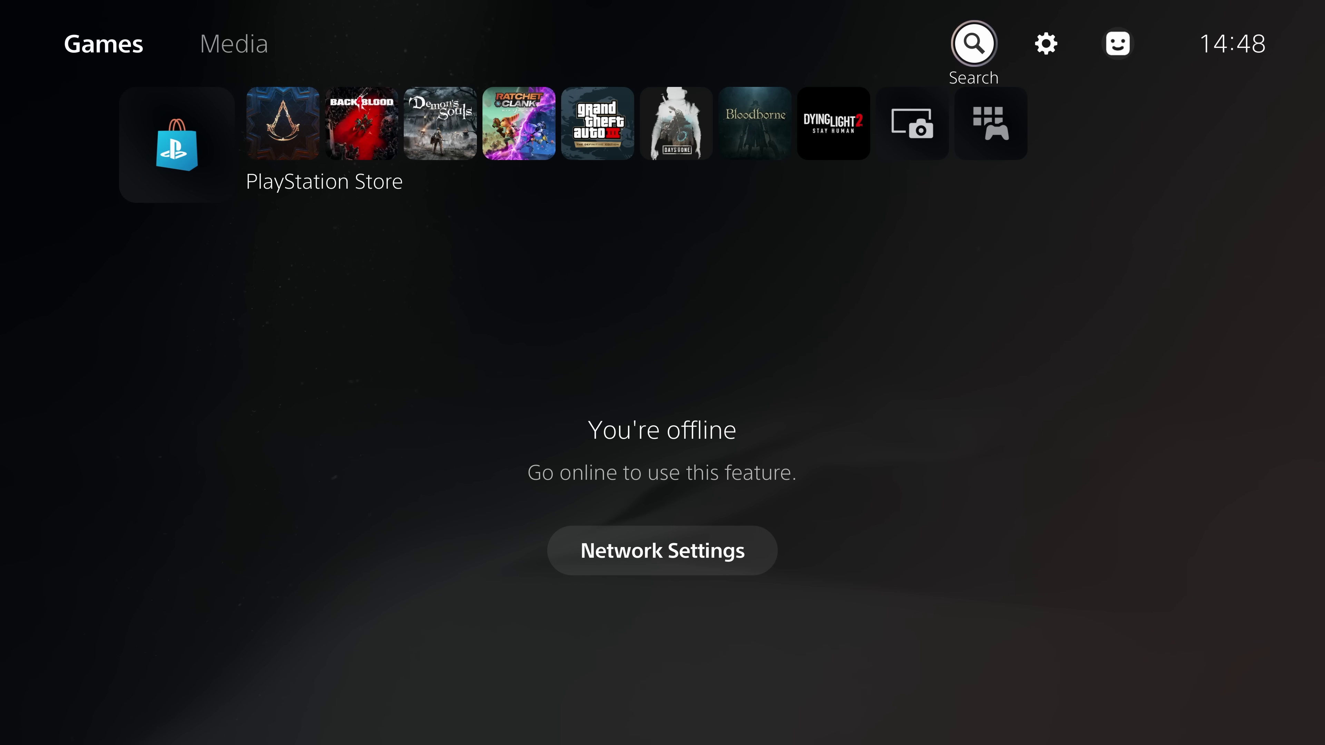
Check the Connect to the Internet option in the console's network settings.
key(Right)
key(Return)
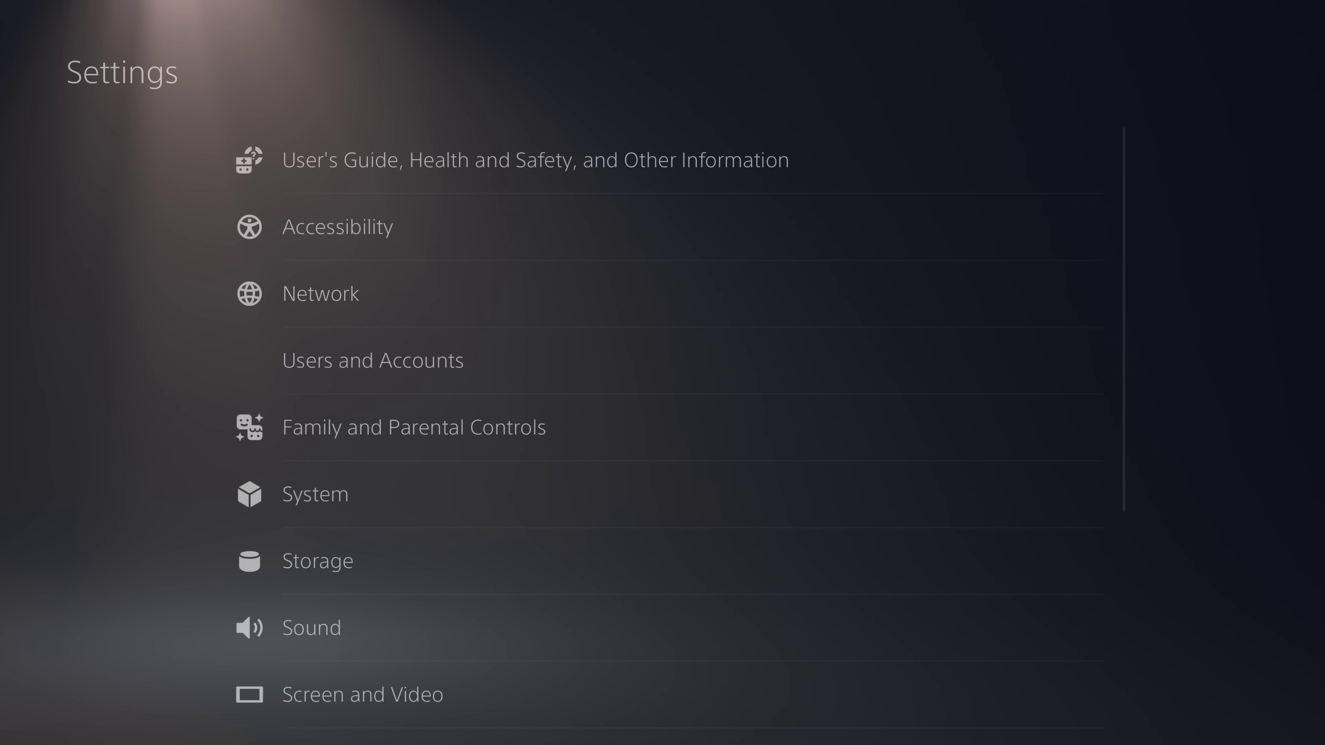
key(Down)
key(Up)
key(Return)
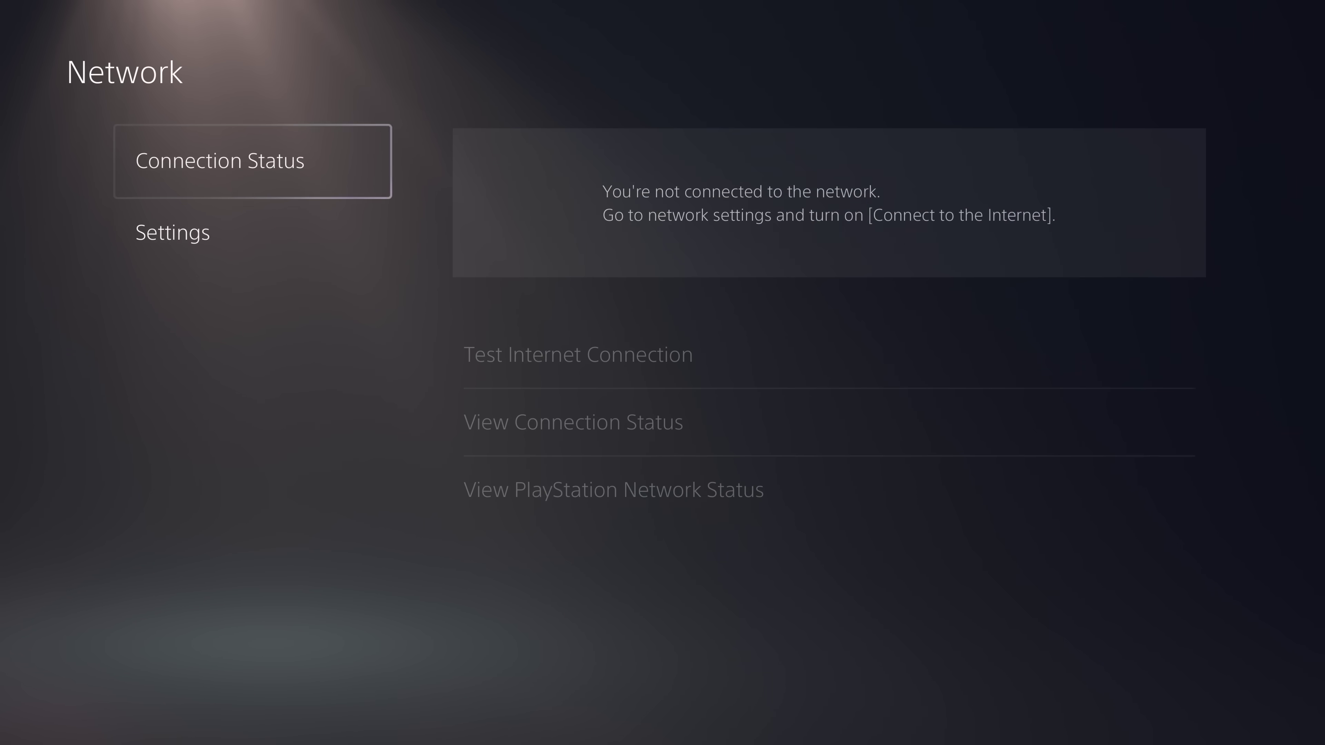
key(Down)
key(Right)
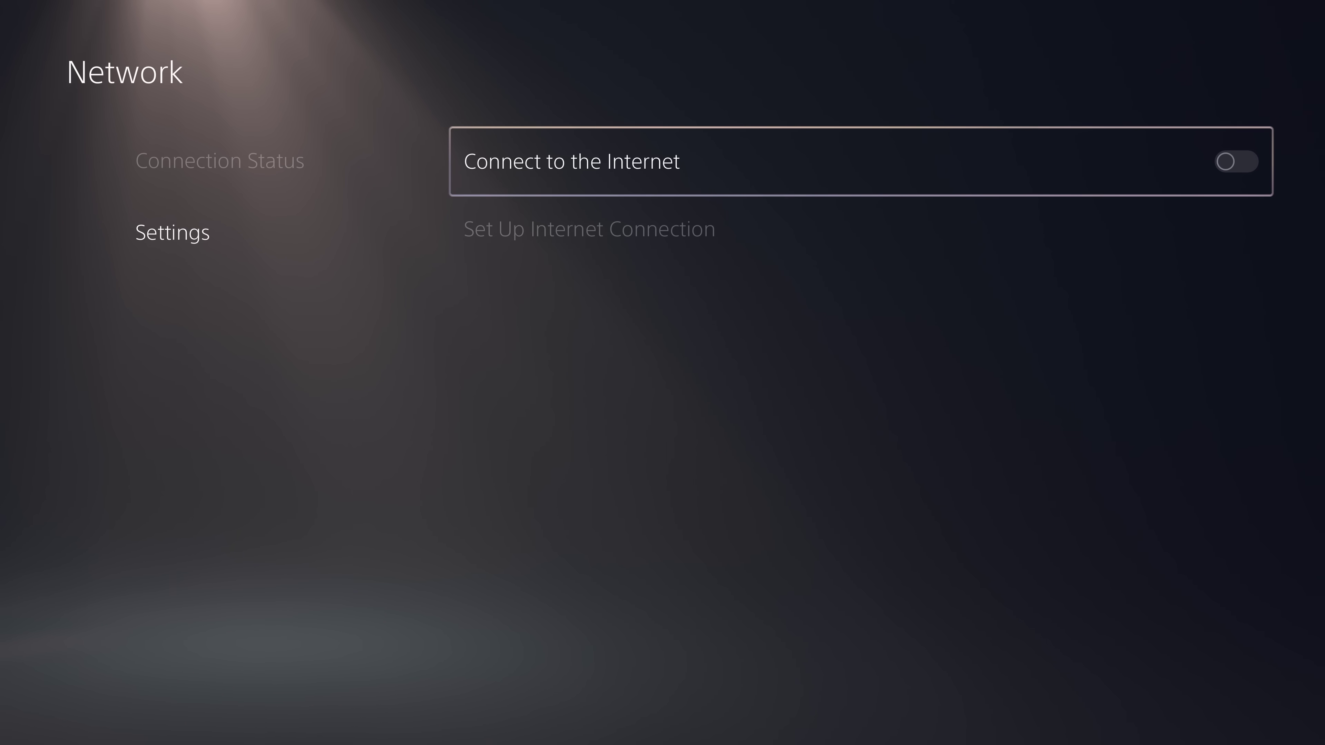
key(Left)
key(Escape)
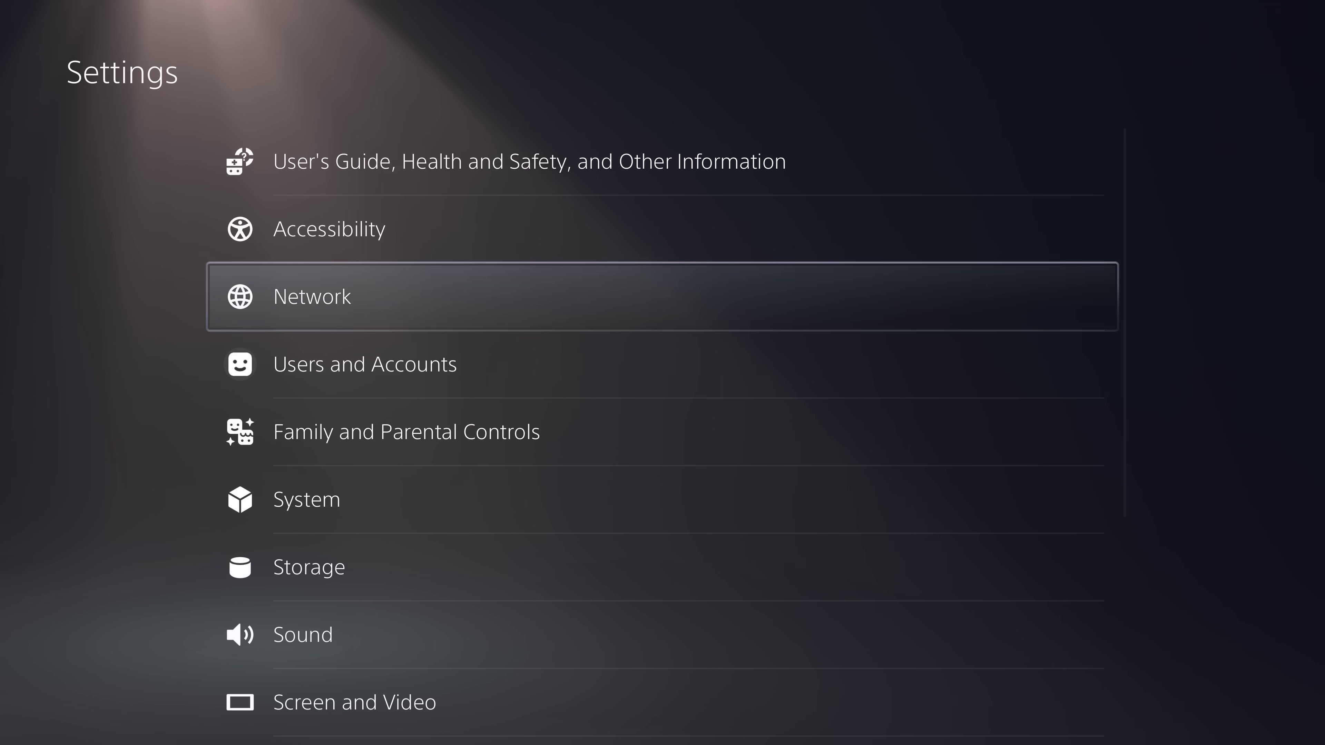
Open the System Software Update and Settings page in the system settings.
key(Down)
key(Down)
key(Down)
key(Return)
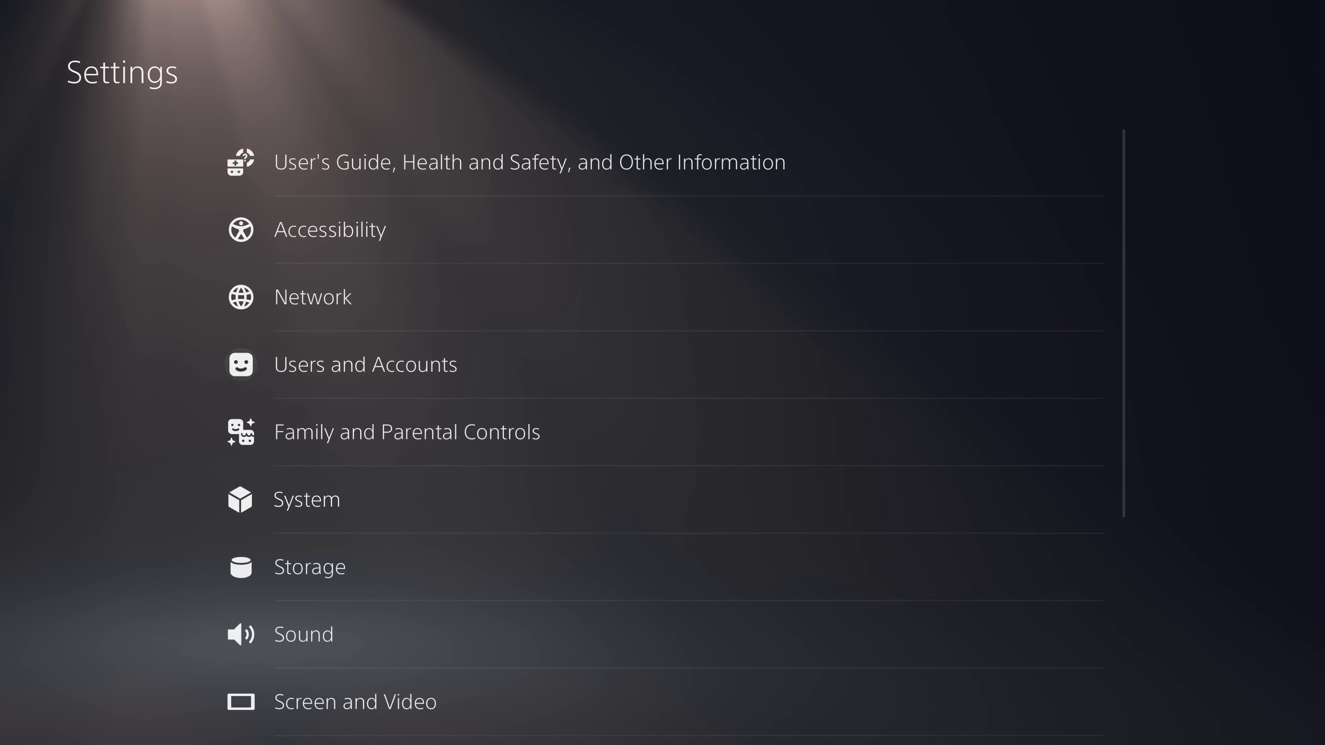
key(Right)
key(Down)
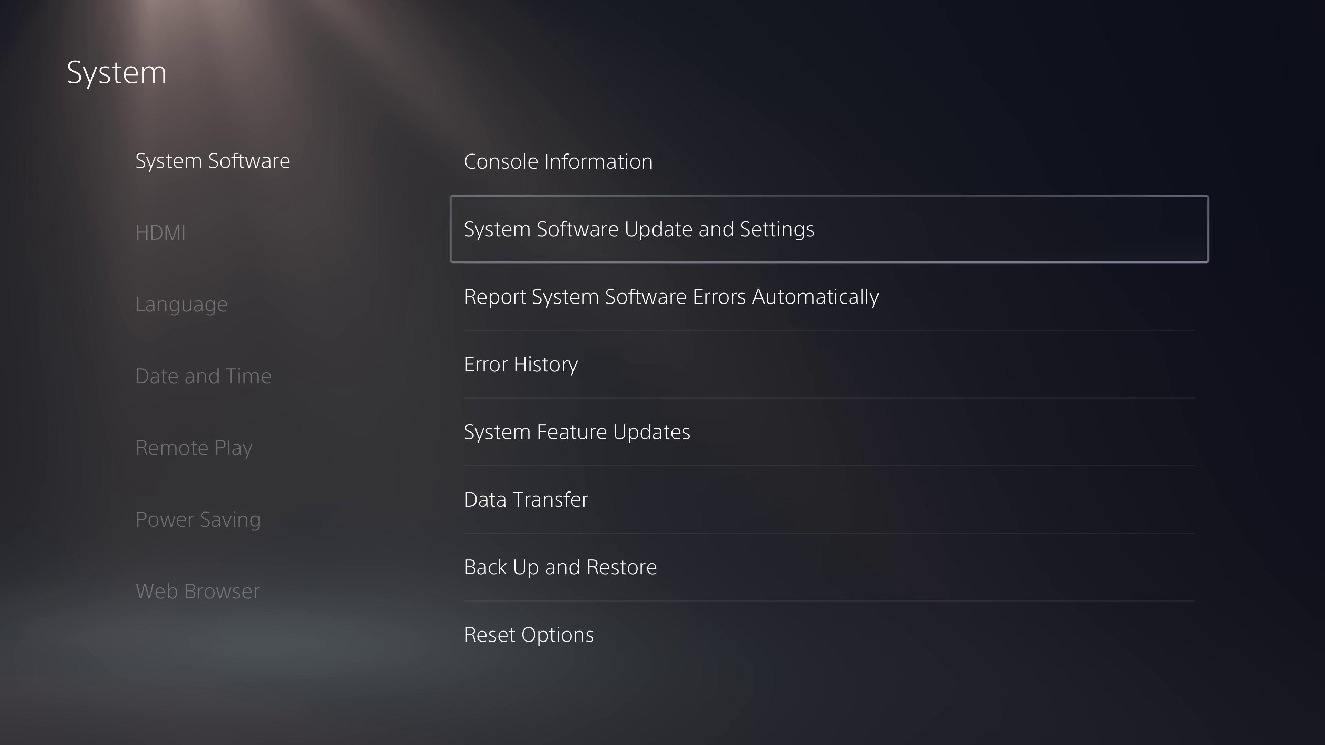
key(Return)
Examine the options for automatically downloading and automatically installing system update files.
key(Down)
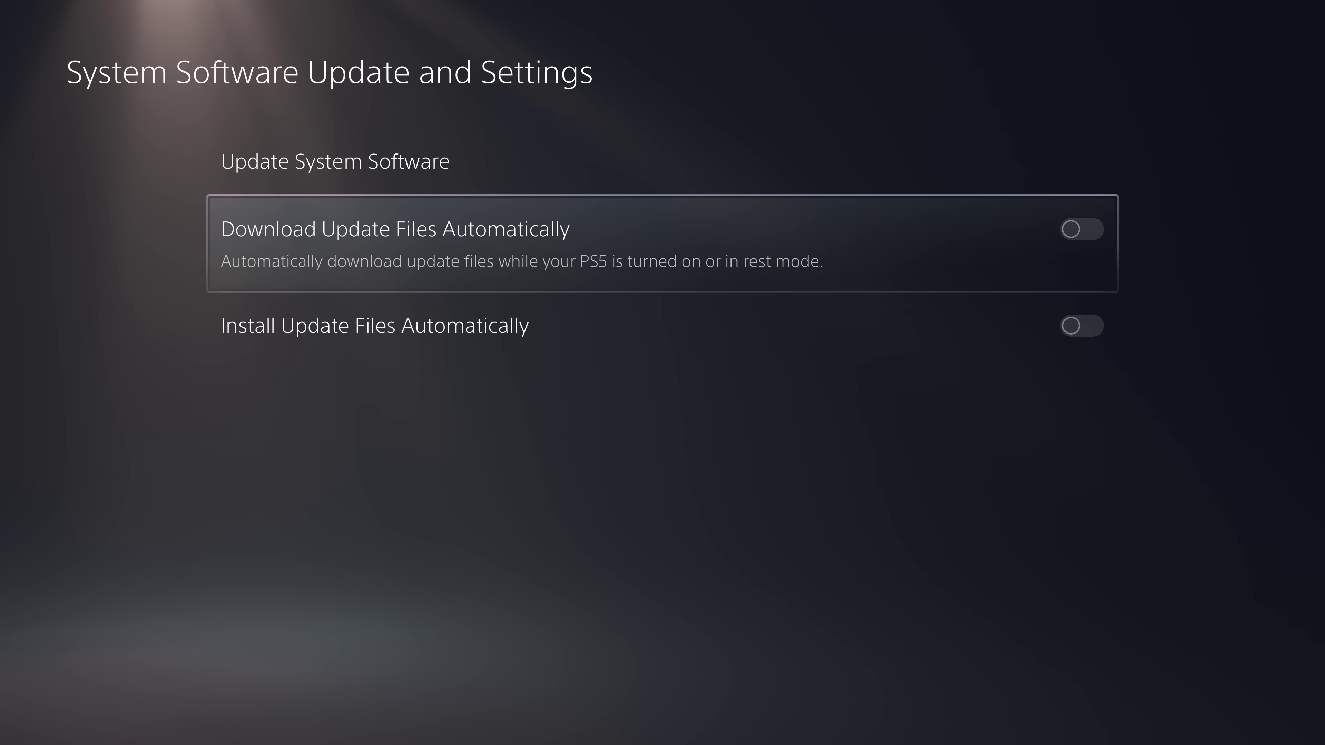
key(Down)
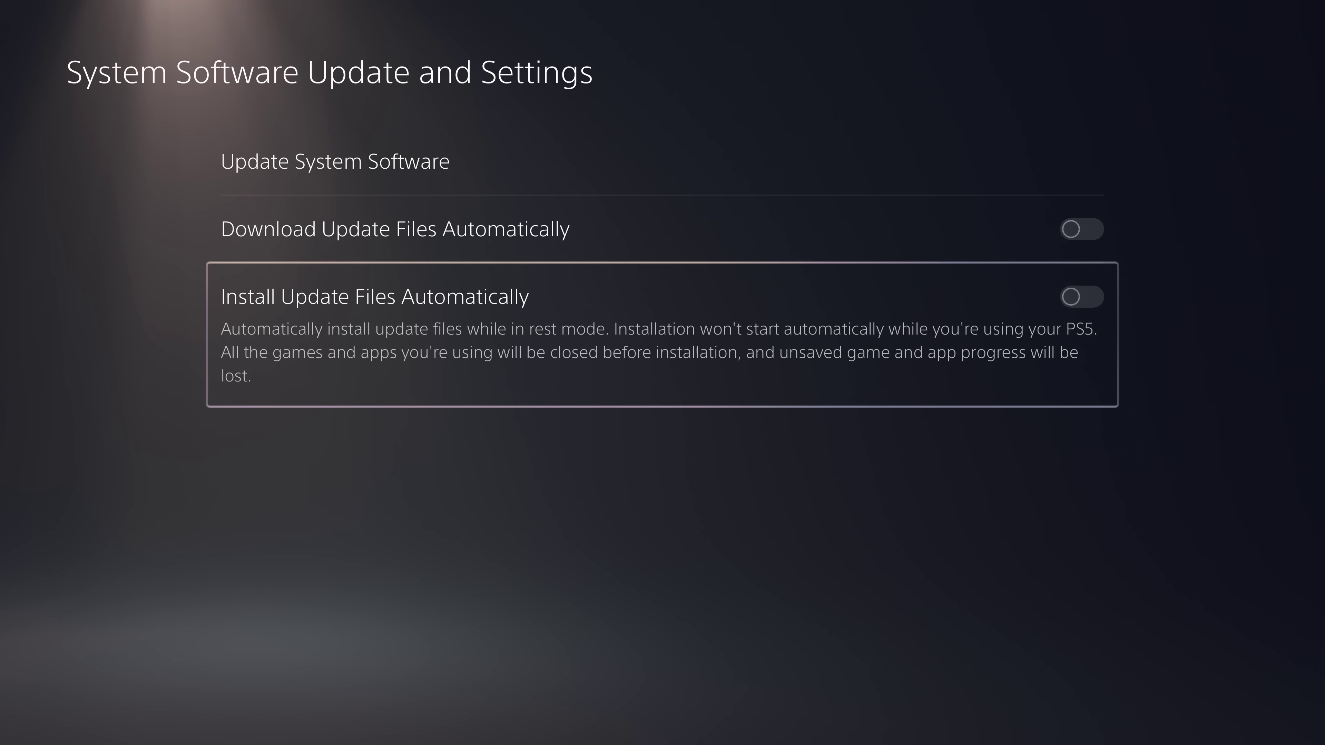
key(Up)
key(Down)
key(Up)
key(Down)
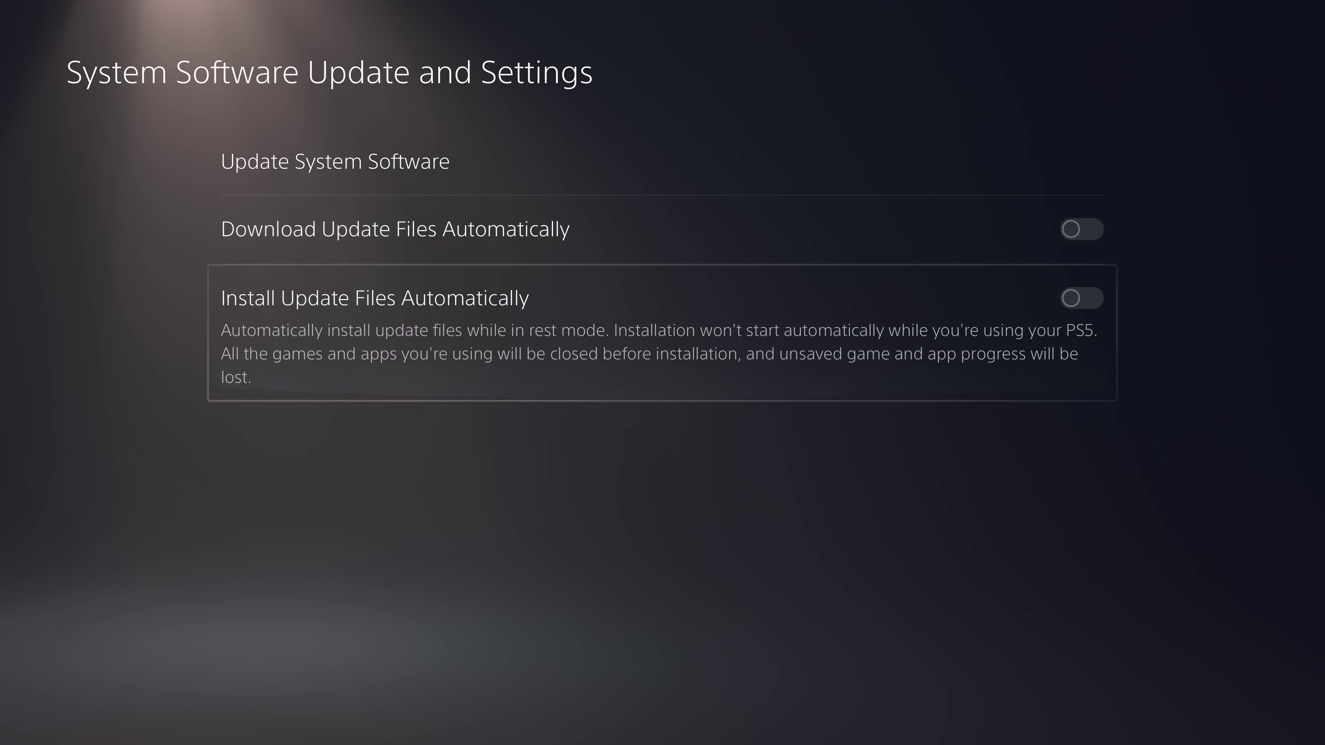
key(Up)
key(Down)
key(Up)
key(Down)
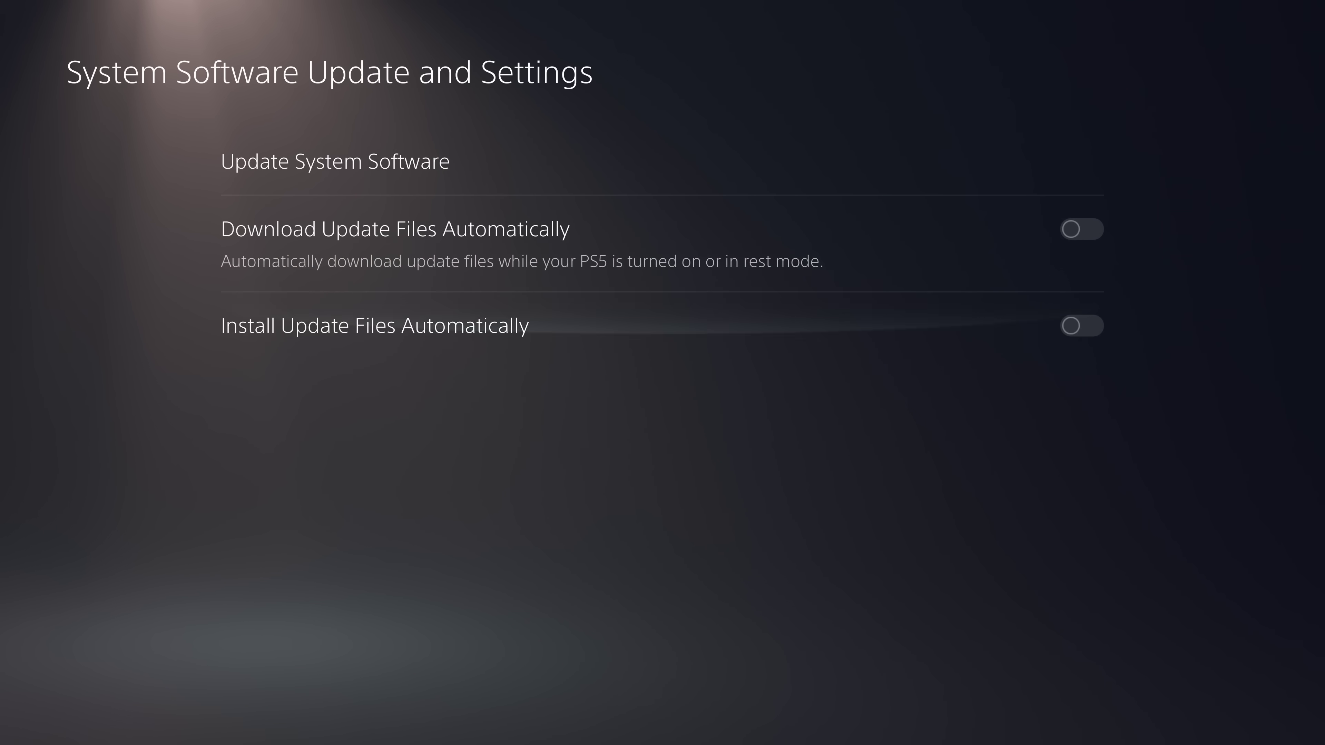
key(Up)
key(Down)
key(Up)
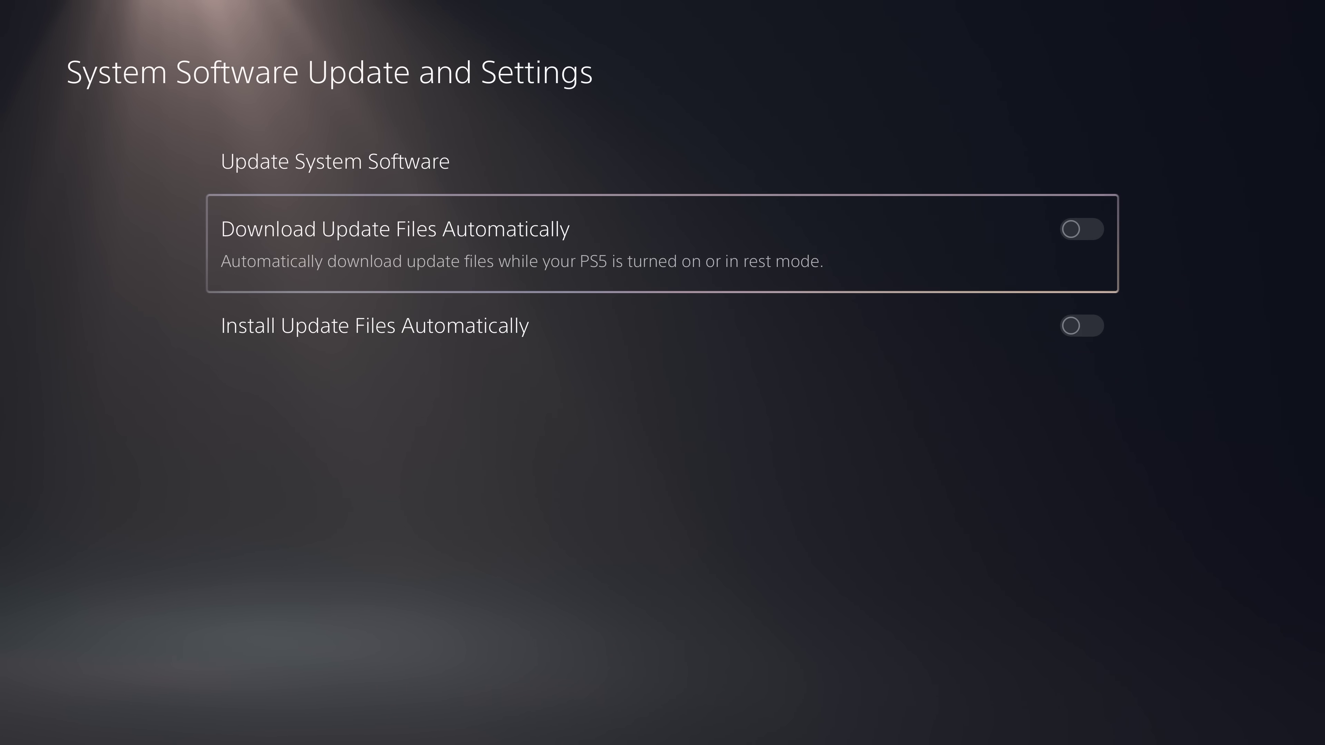
key(Down)
key(Up)
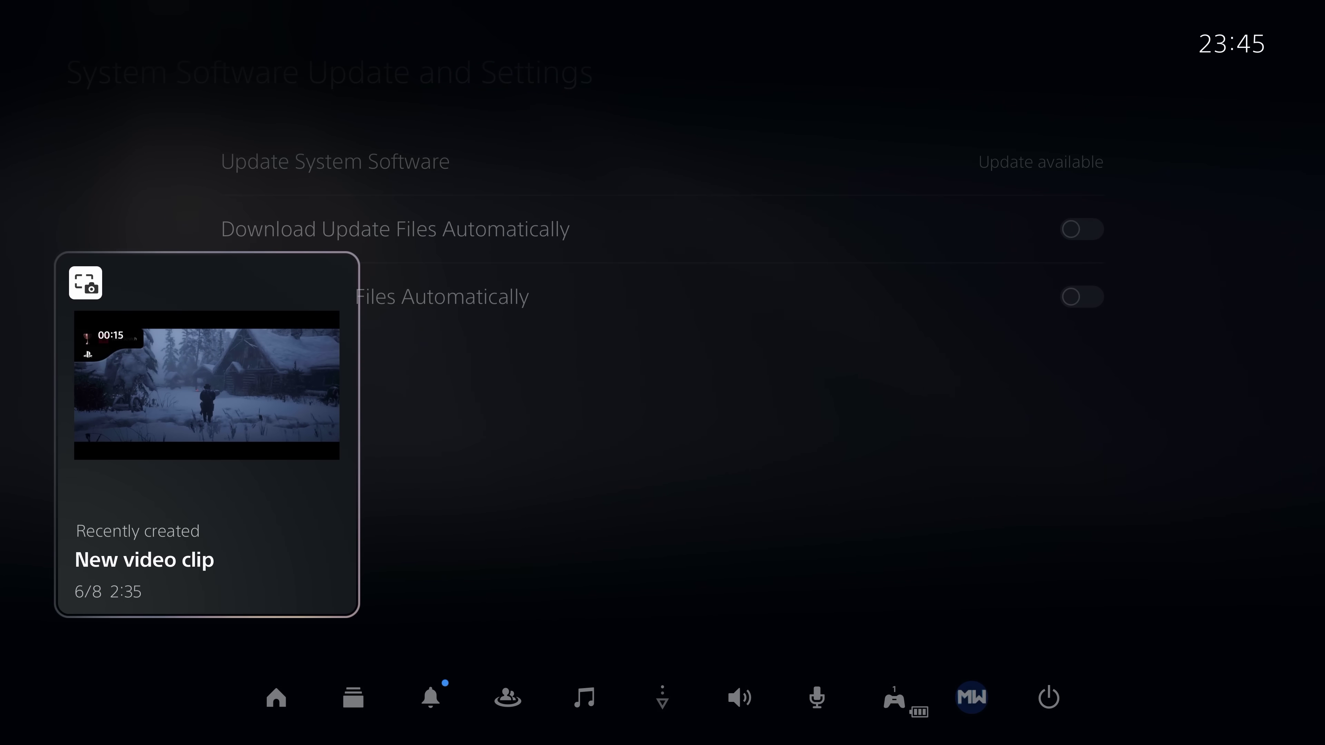
Cancel and delete the system software update file in Downloads/Copies, and return to the system settings.
key(Down)
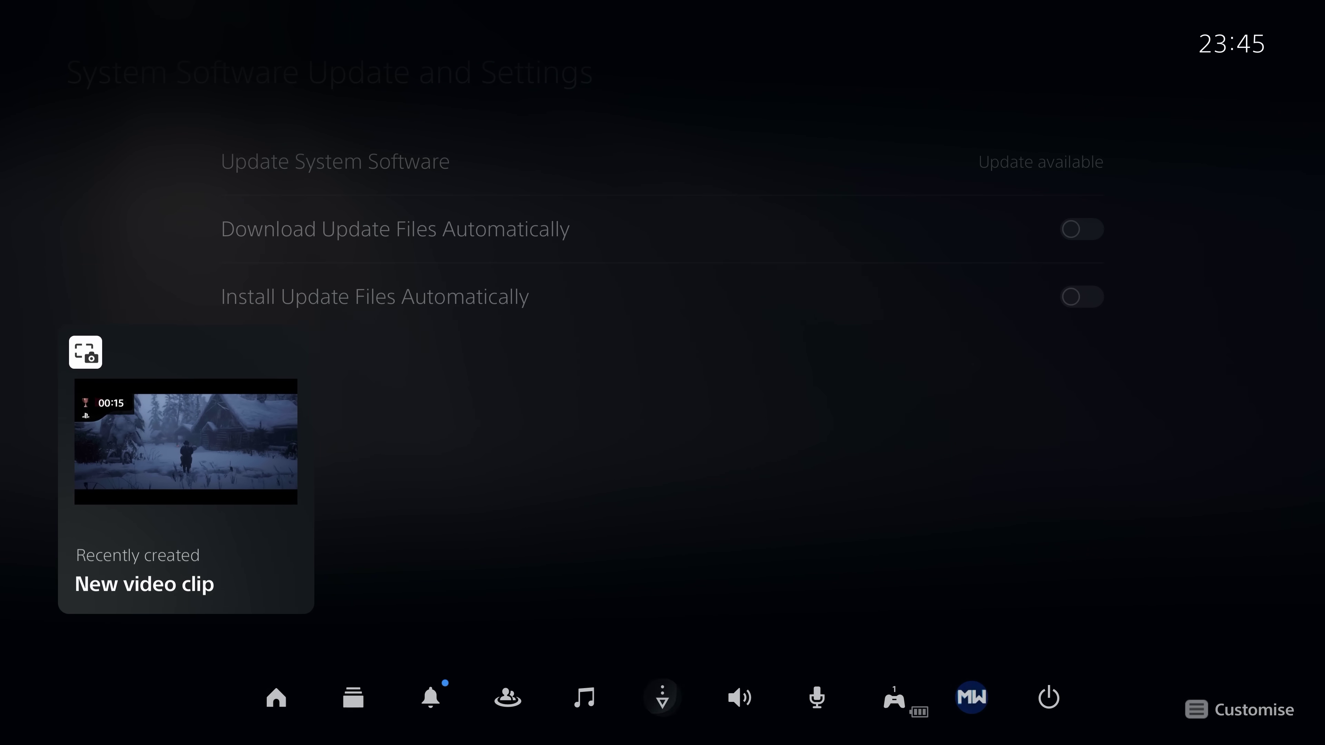
key(Return)
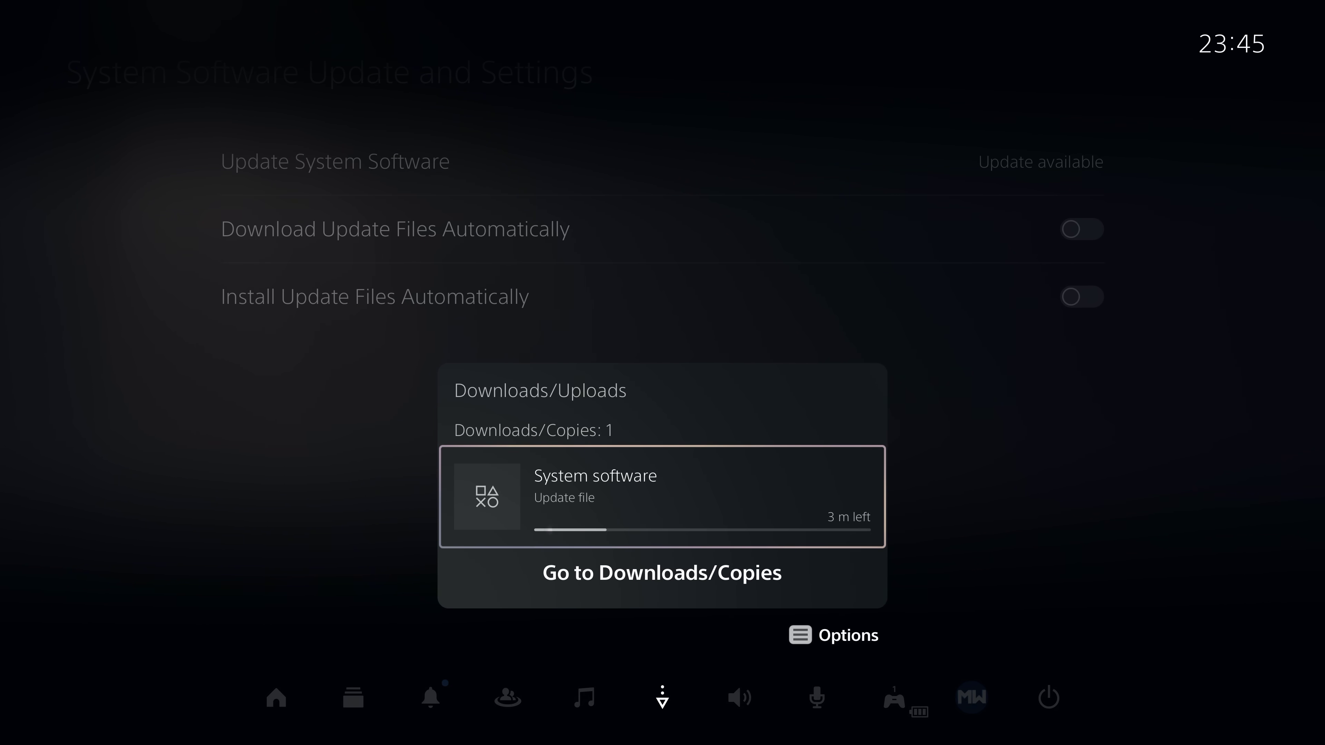
key(Down)
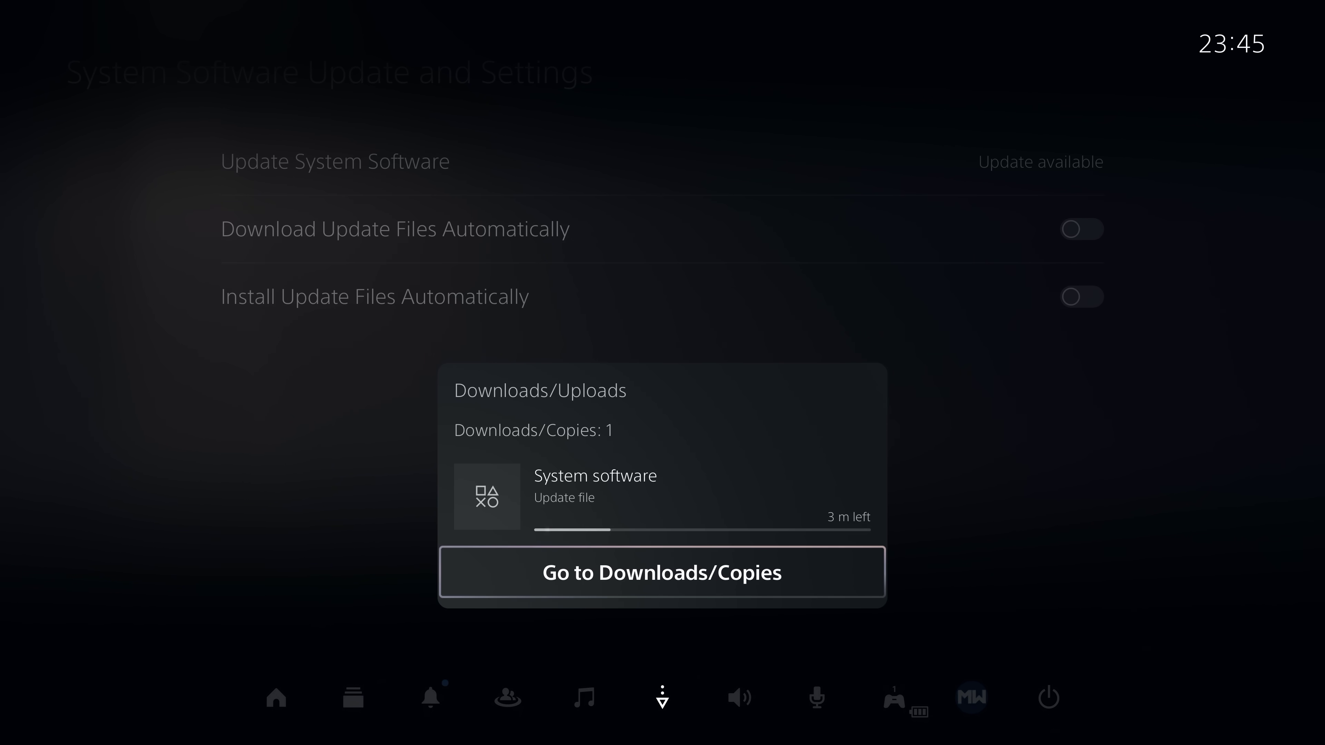
key(Return)
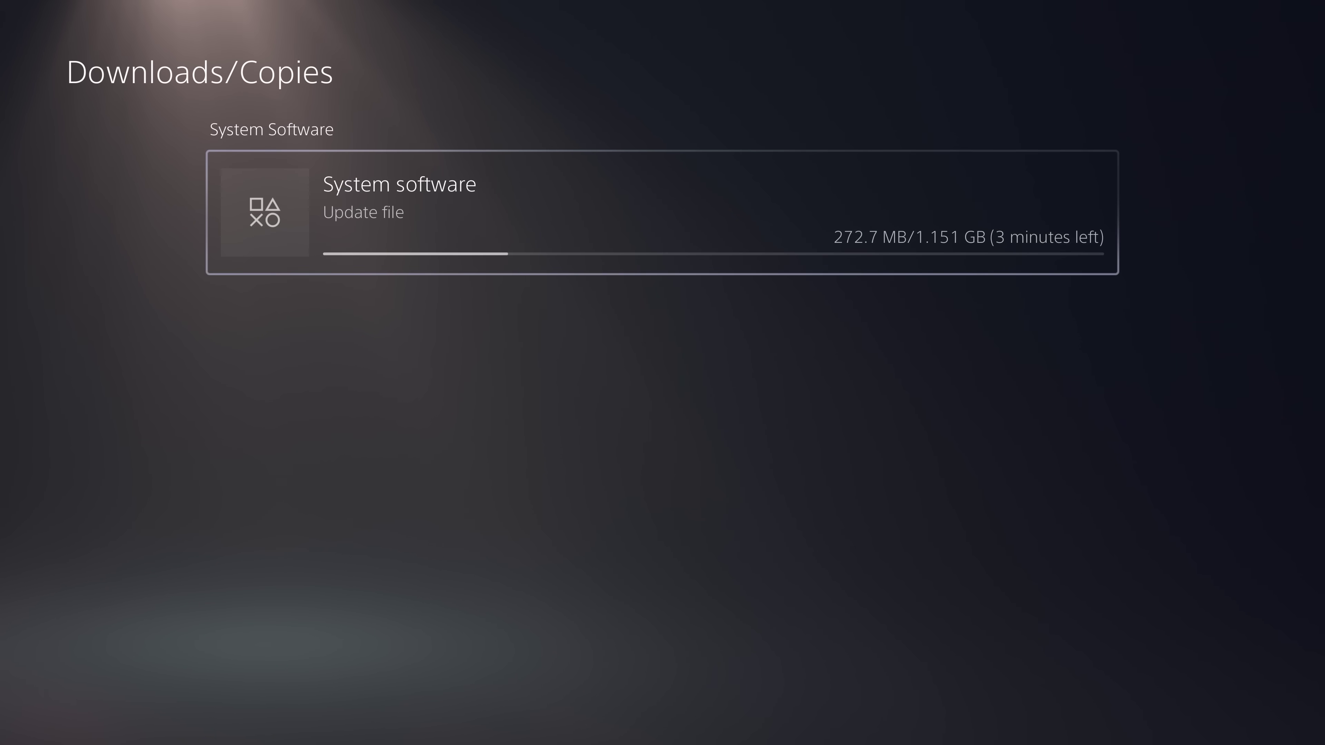
key(Return)
key(Down)
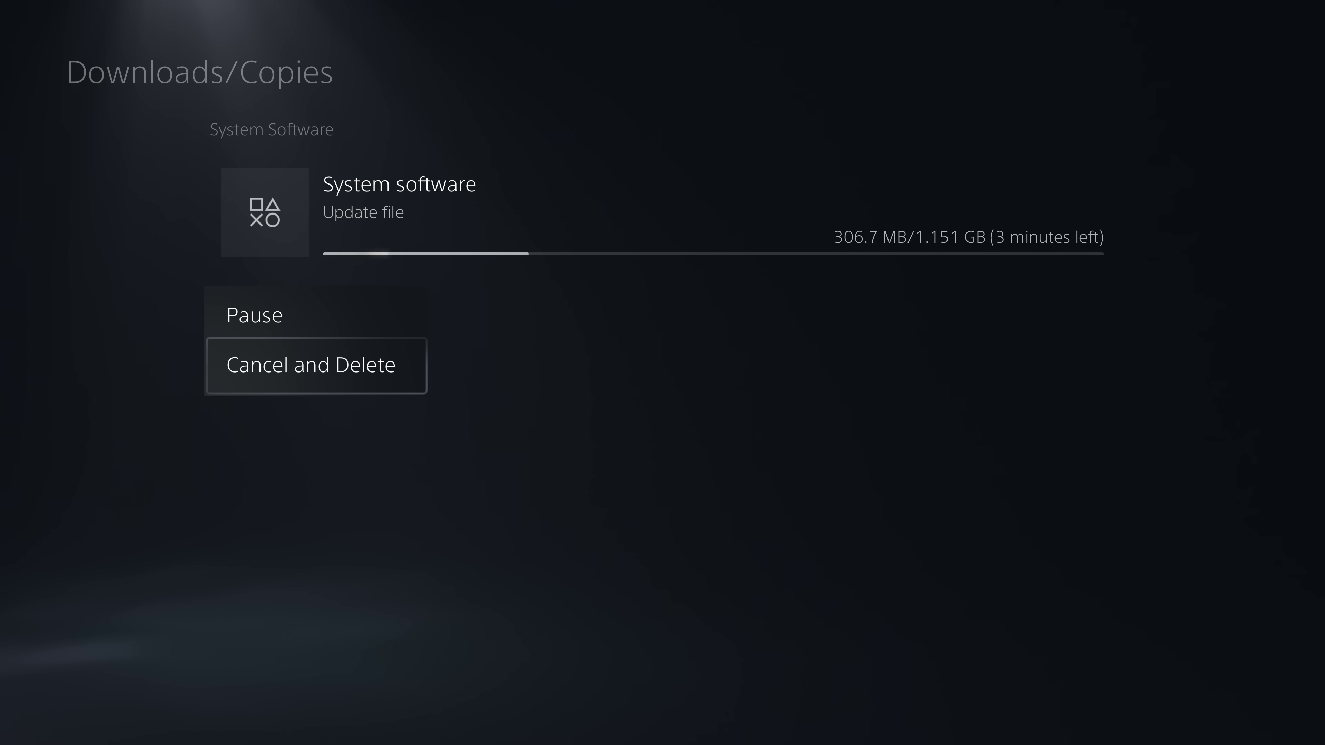
key(Return)
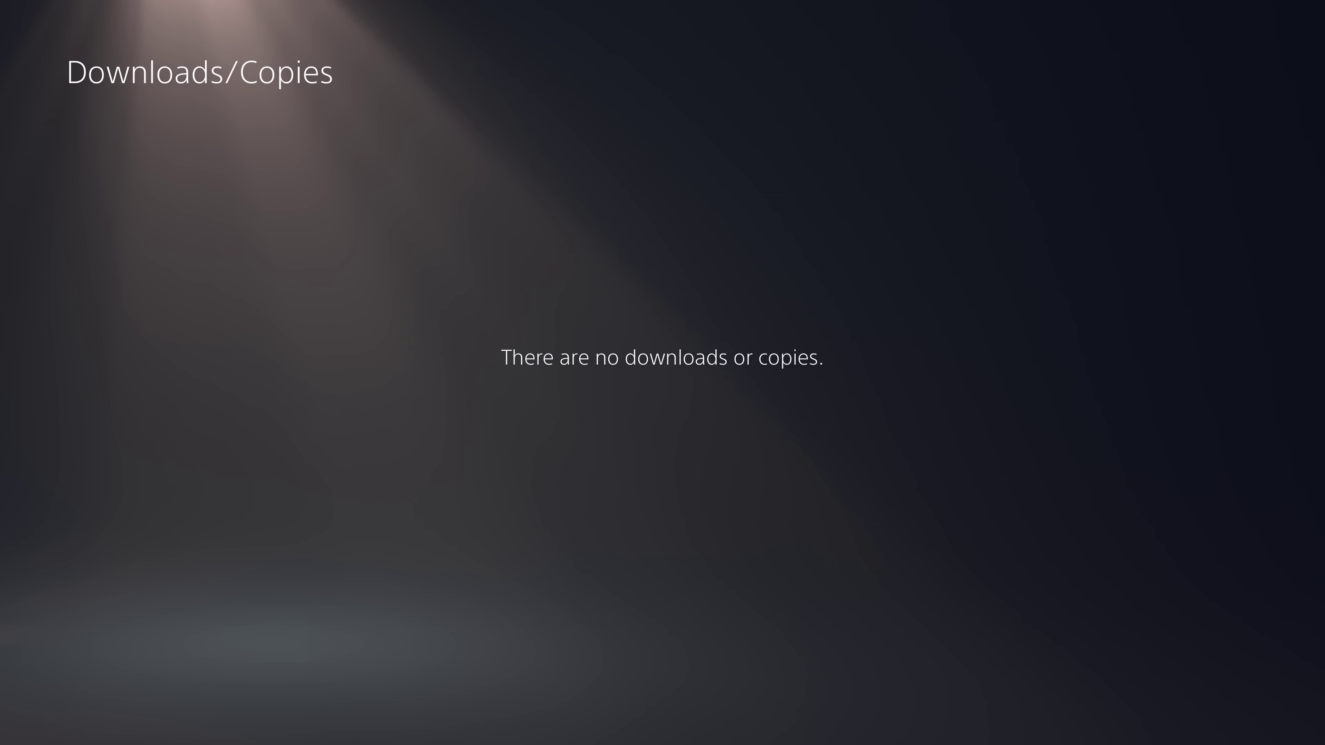
key(Escape)
key(Escape)
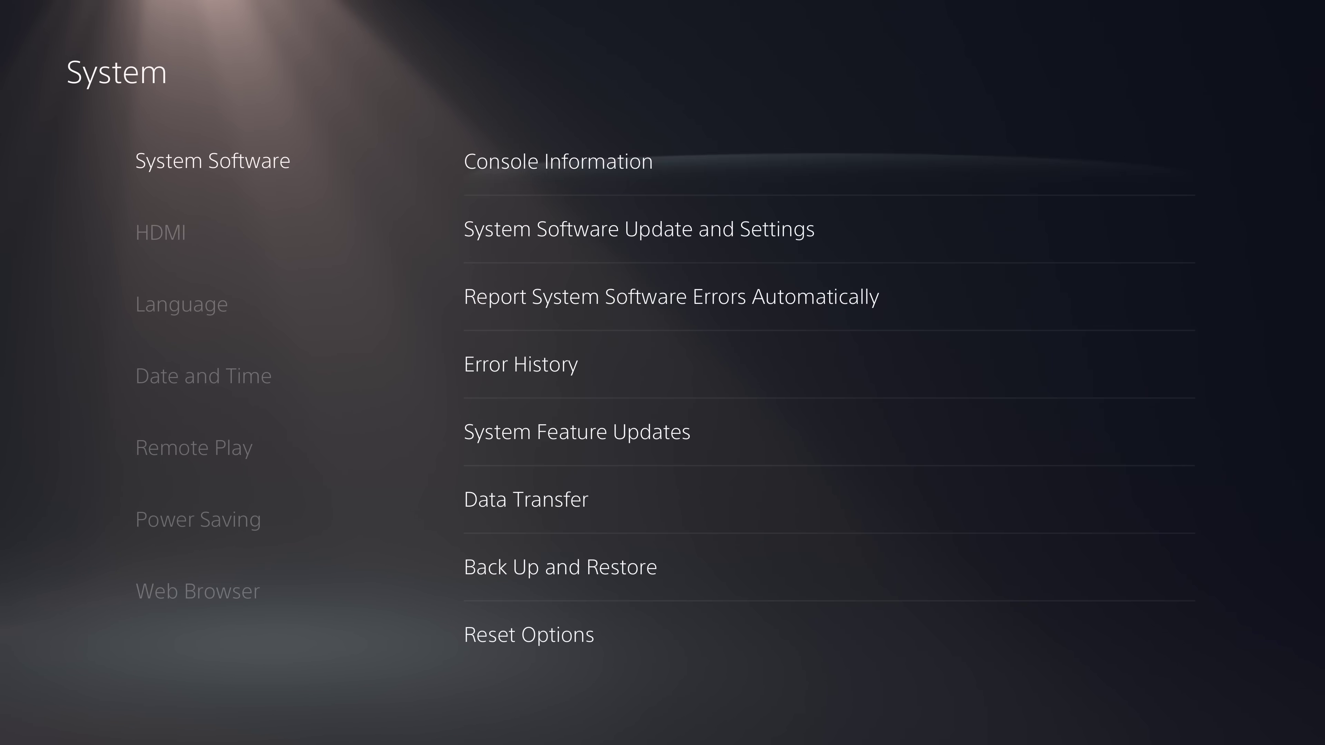
View the console information to check the installed system software version.
key(Up)
key(Return)
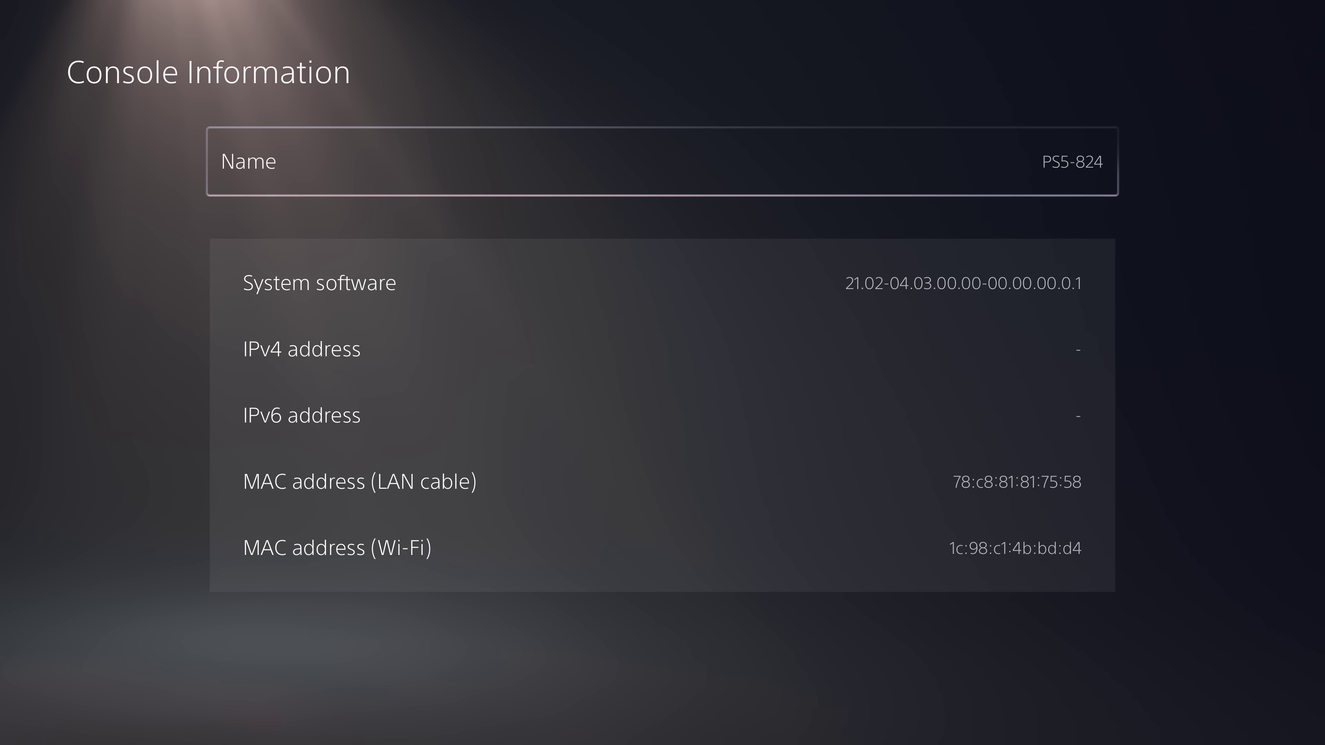
key(Escape)
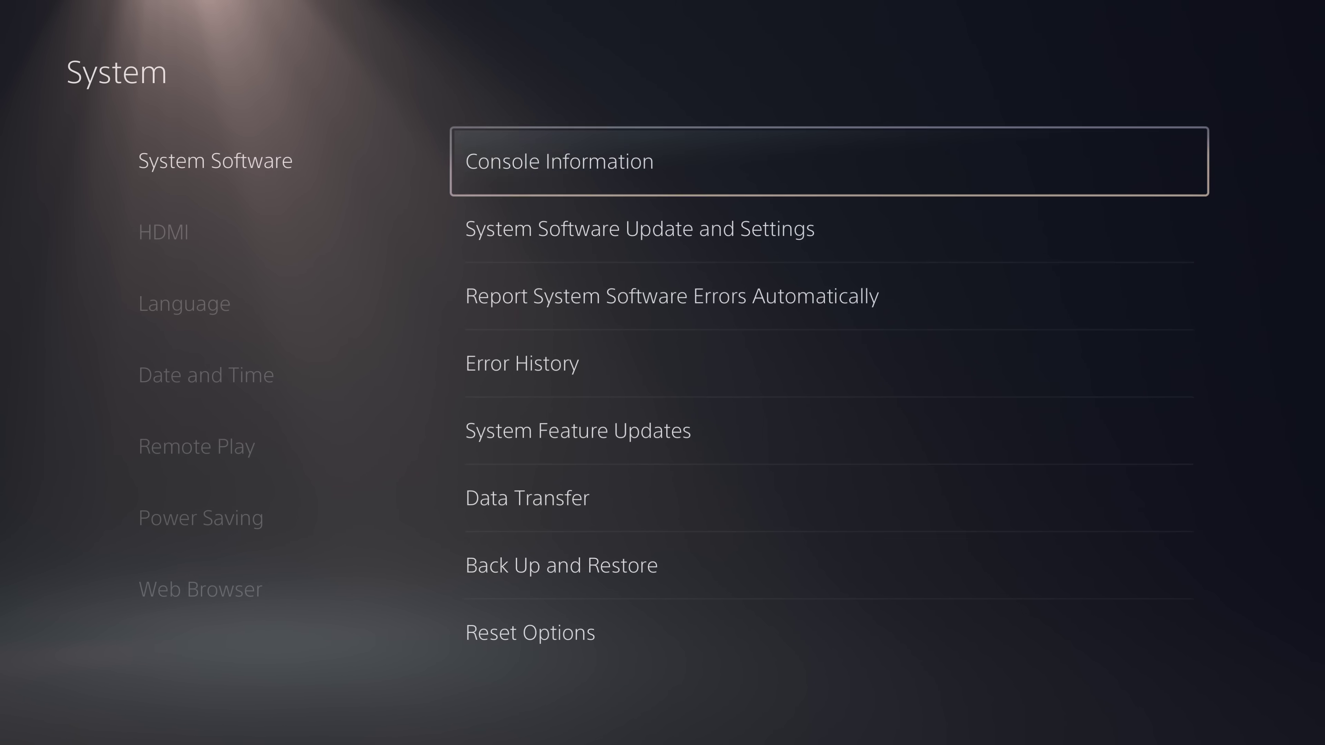
Turn on Connect to the Internet in the network settings.
key(Left)
key(Escape)
key(Up)
key(Up)
key(Up)
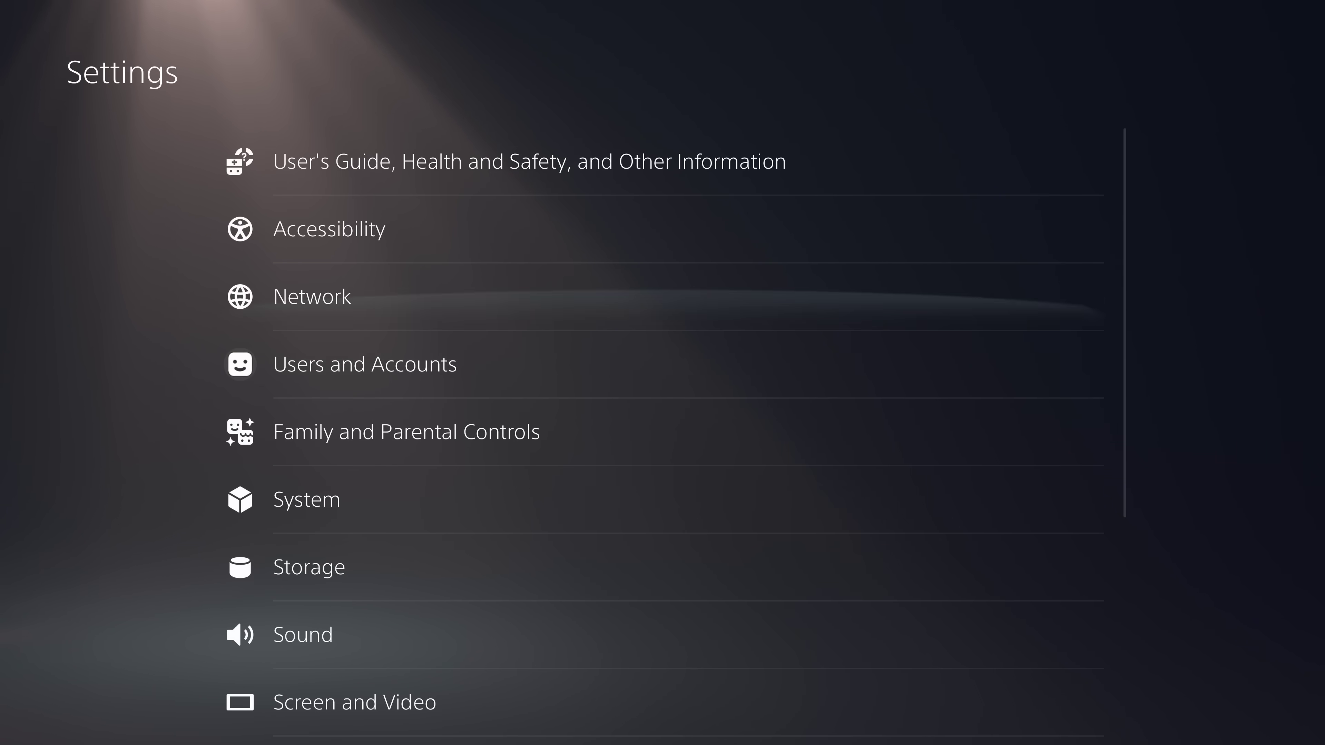
key(Return)
key(Down)
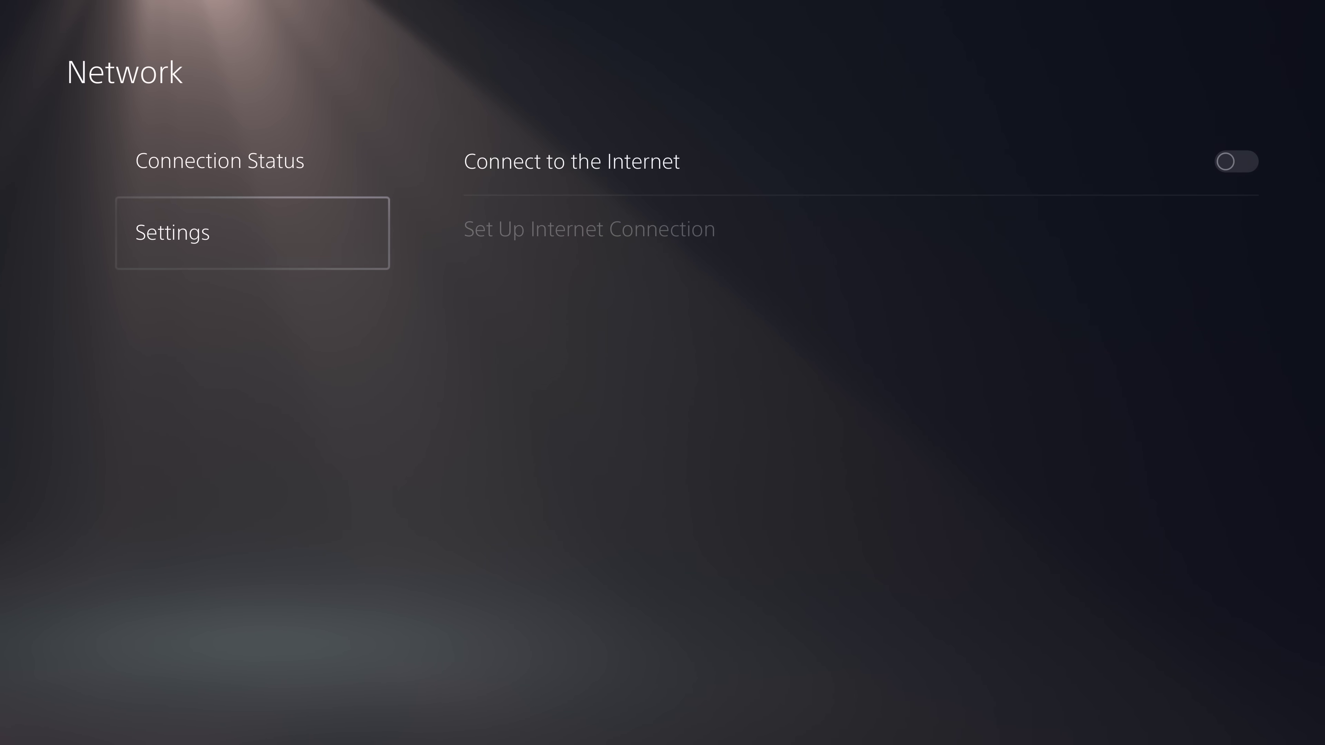
key(Right)
key(Return)
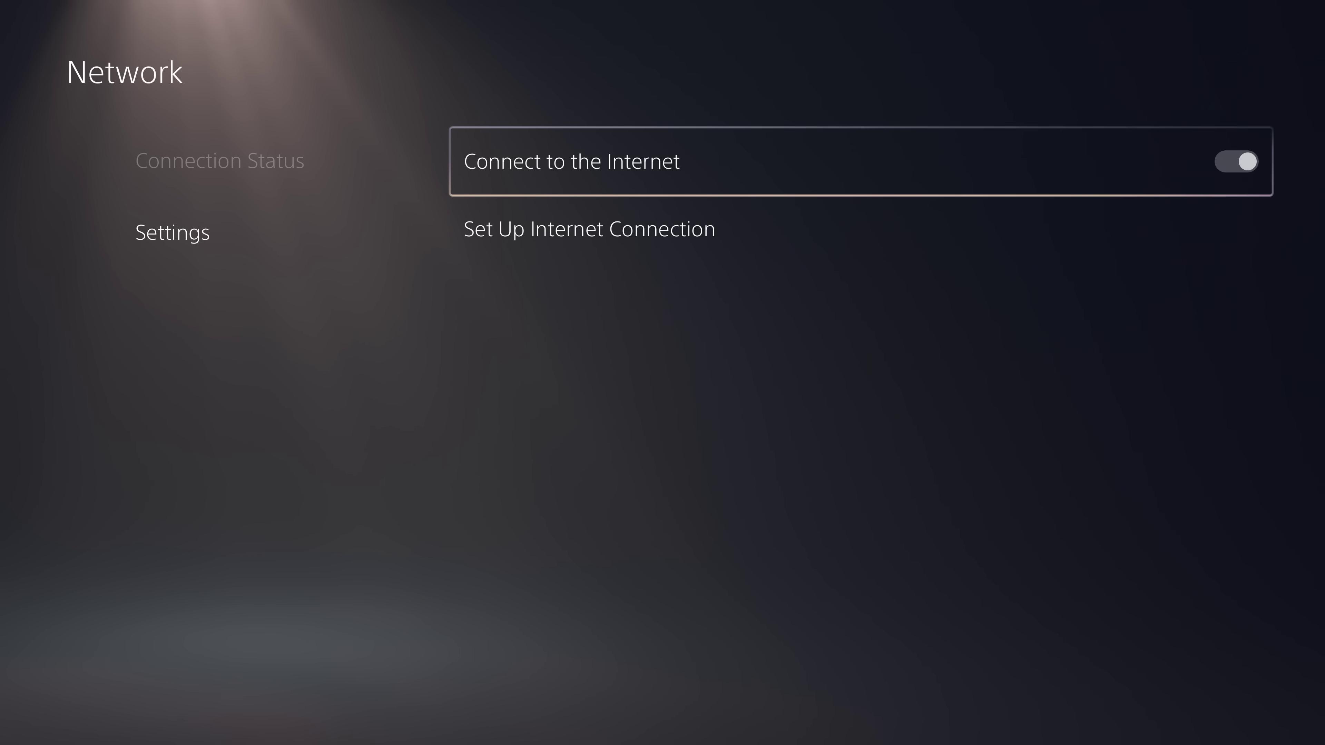
key(Left)
key(Right)
key(Left)
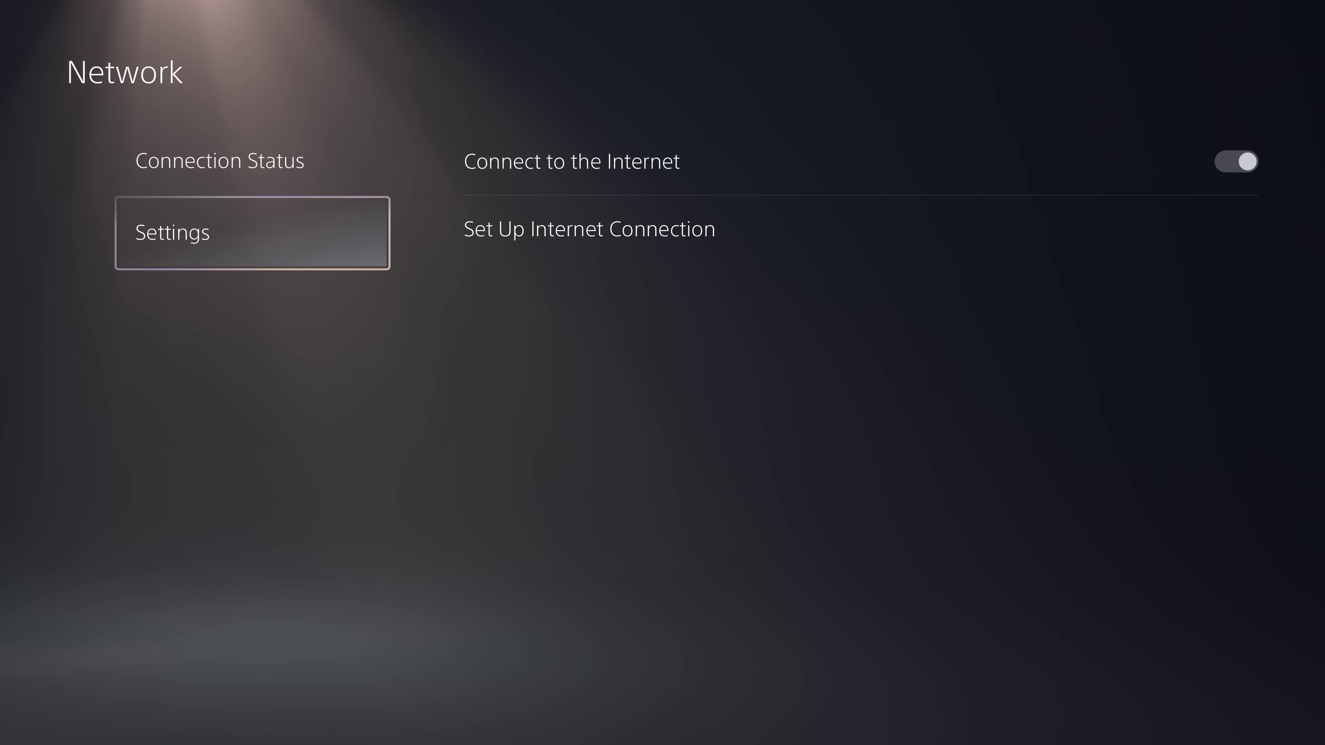
key(Right)
Open the User's Guide from User's Guide, Health and Safety, and Other Information in the settings.
key(Left)
key(Escape)
key(Up)
key(Up)
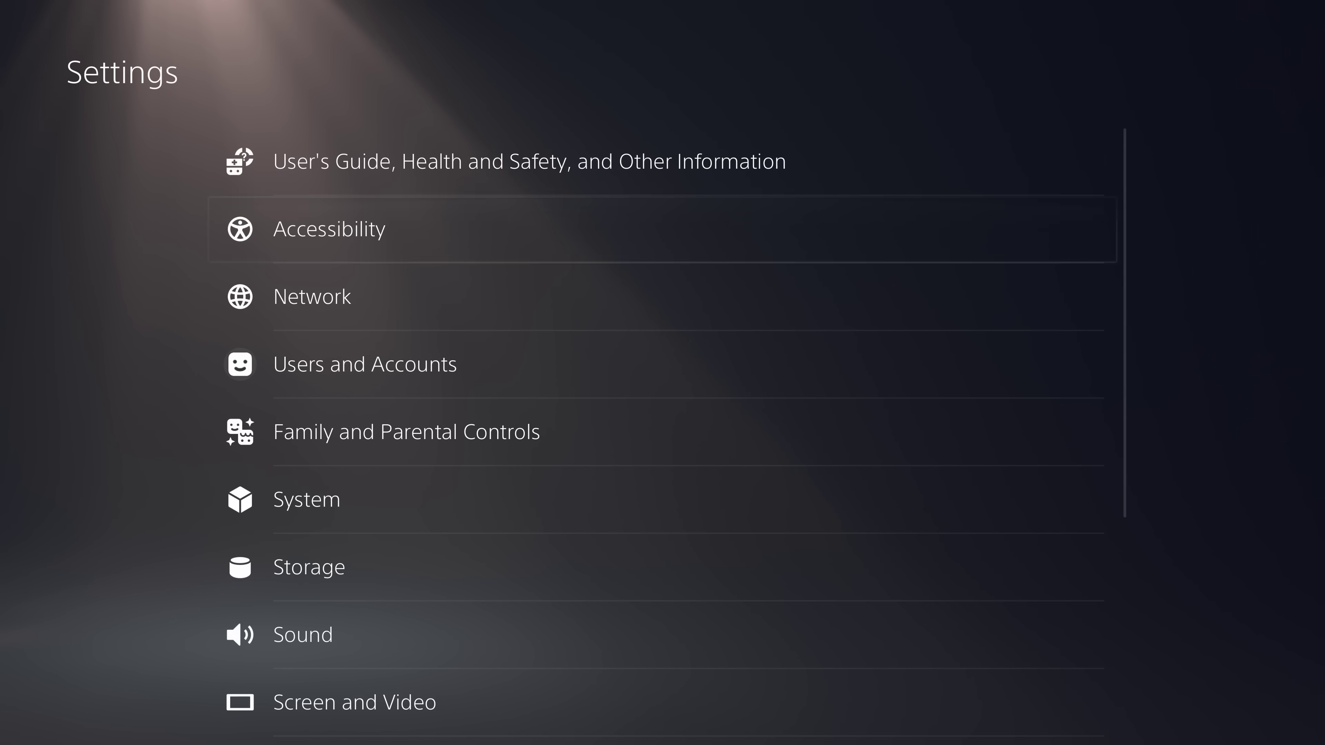
key(Return)
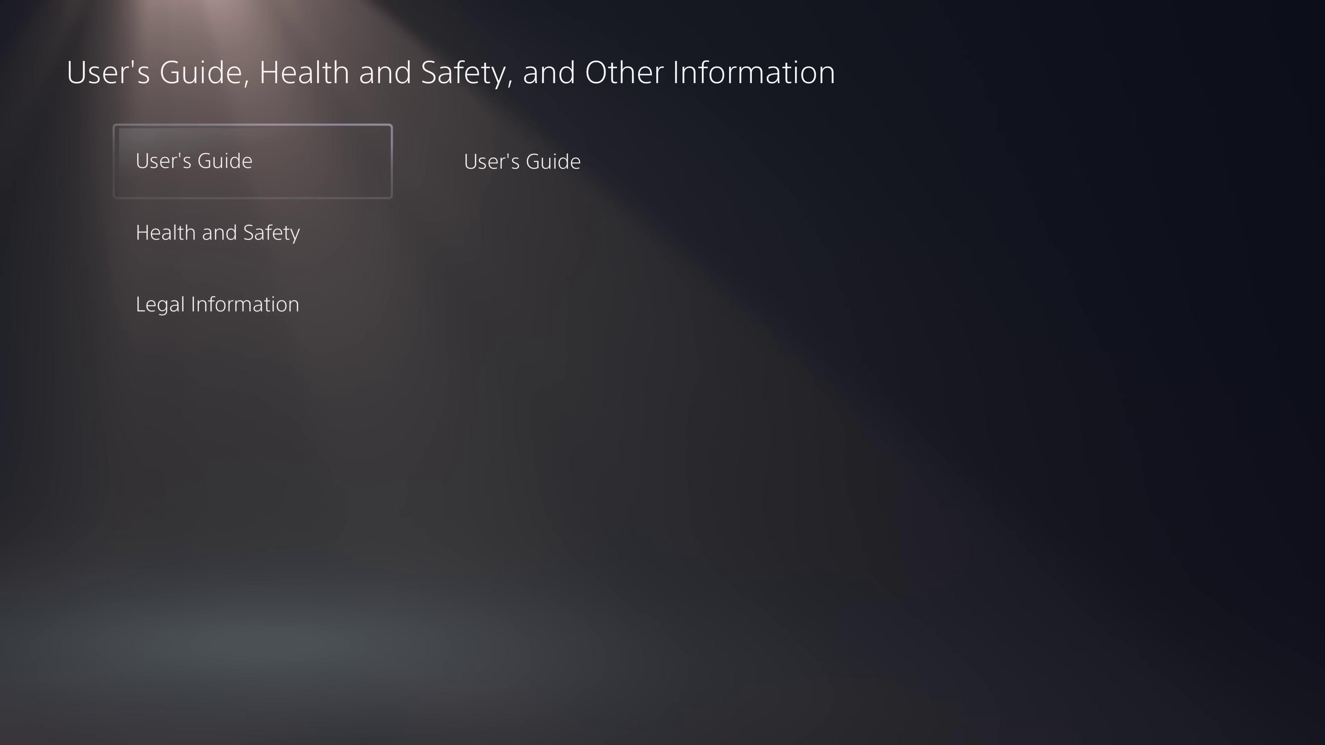
key(Right)
key(Return)
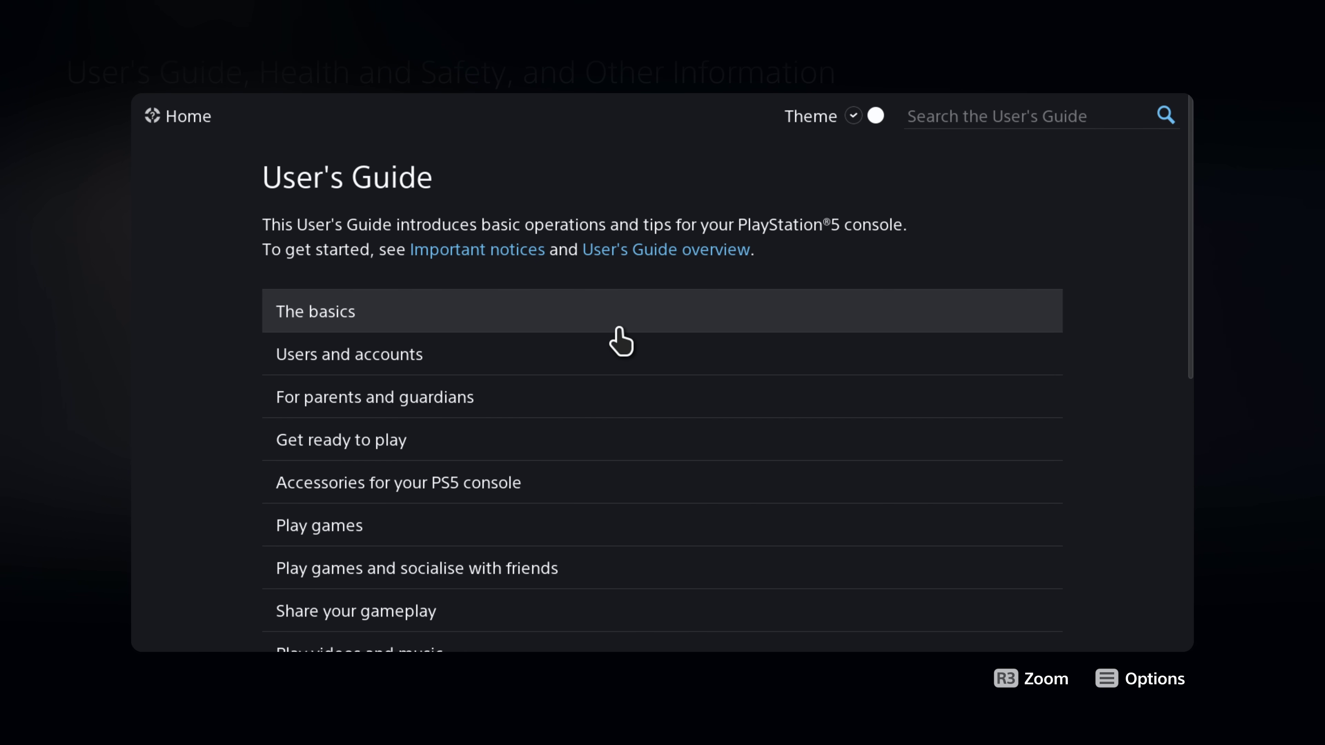
Follow the playstation.com/system-software/ link in the User's Guide's Support website section.
scroll(619, 334, down, 10)
scroll(620, 334, up, 10)
scroll(620, 334, down, 5)
scroll(620, 330, up, 5)
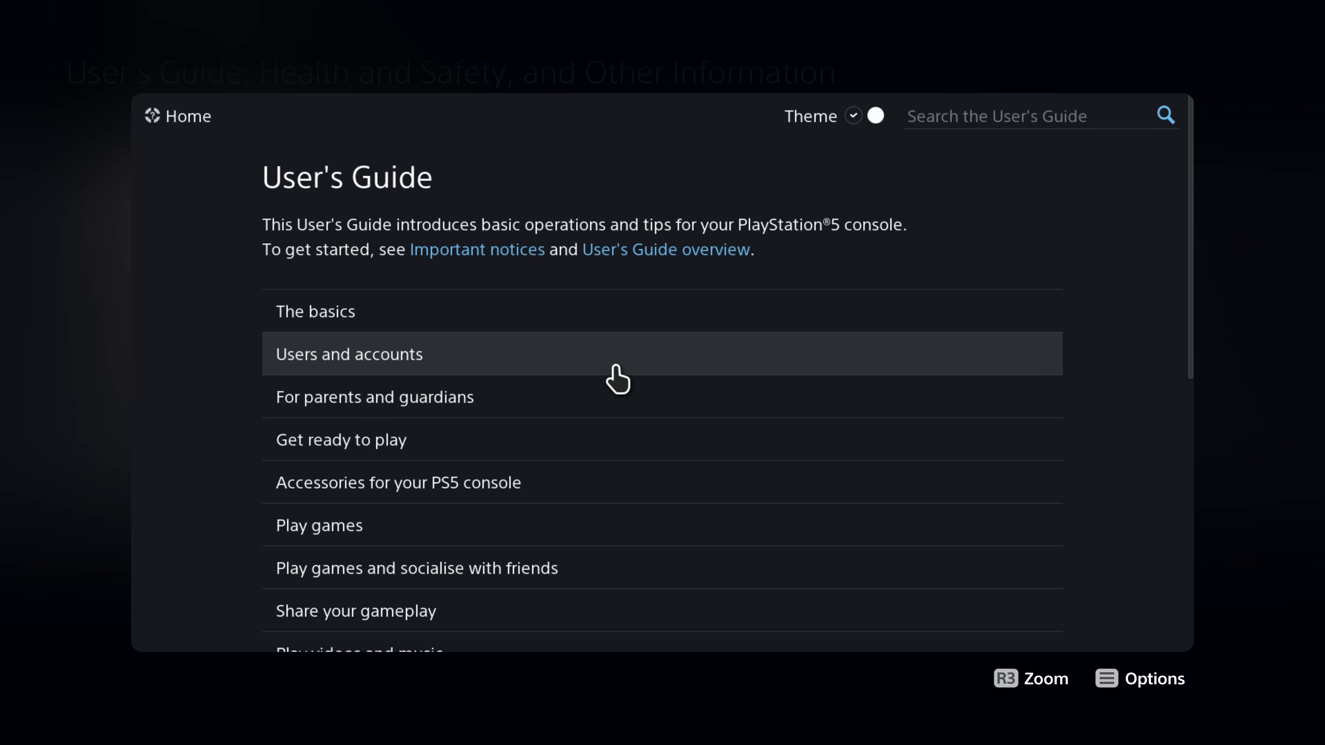
scroll(618, 380, down, 10)
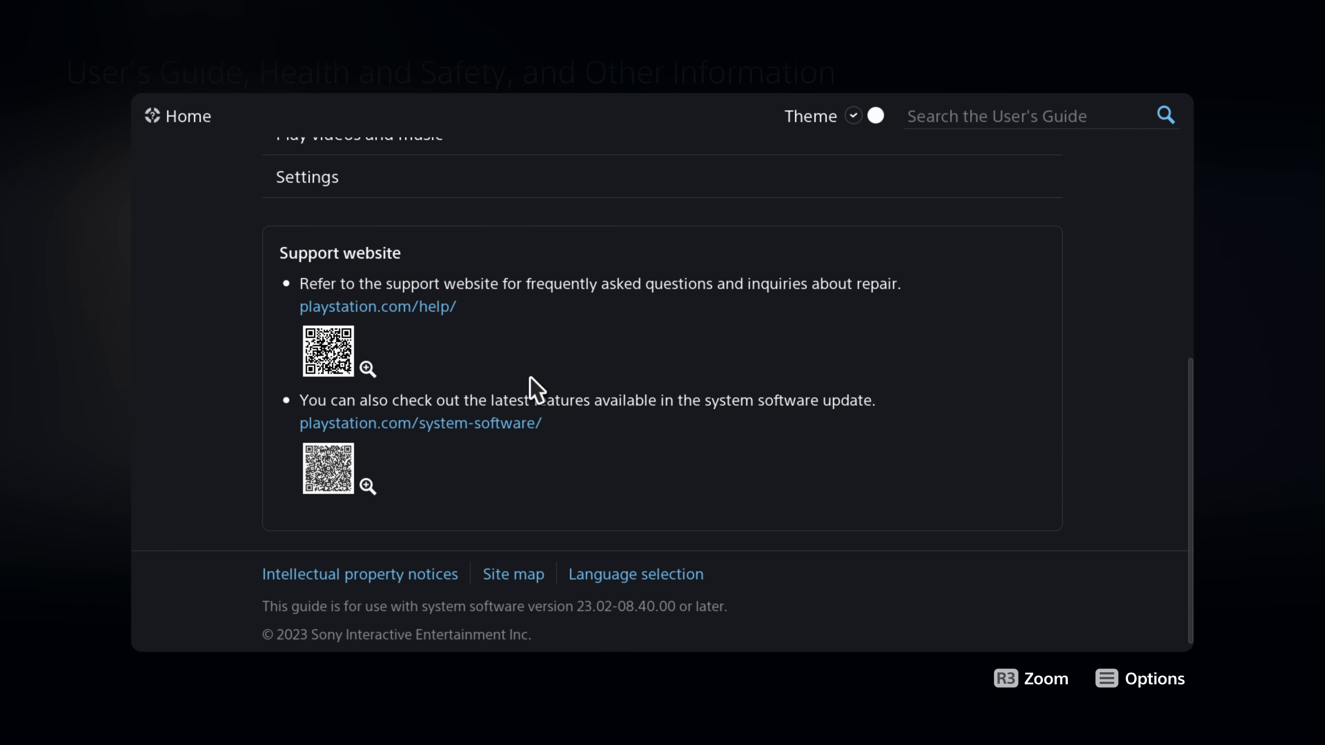
click(439, 422)
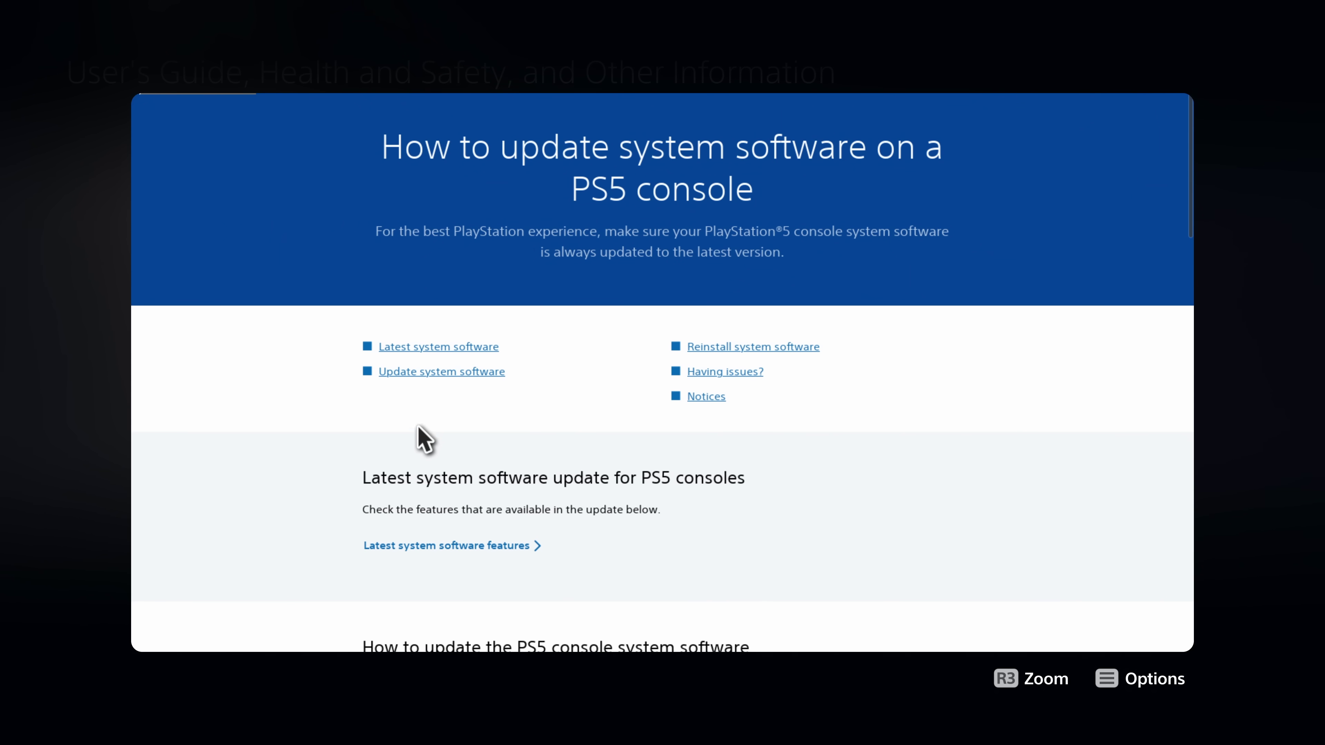
Open the embedded system software reinstallation video on YouTube from the PS5 update page.
scroll(553, 446, down, 5)
scroll(573, 439, down, 5)
scroll(724, 370, up, 4)
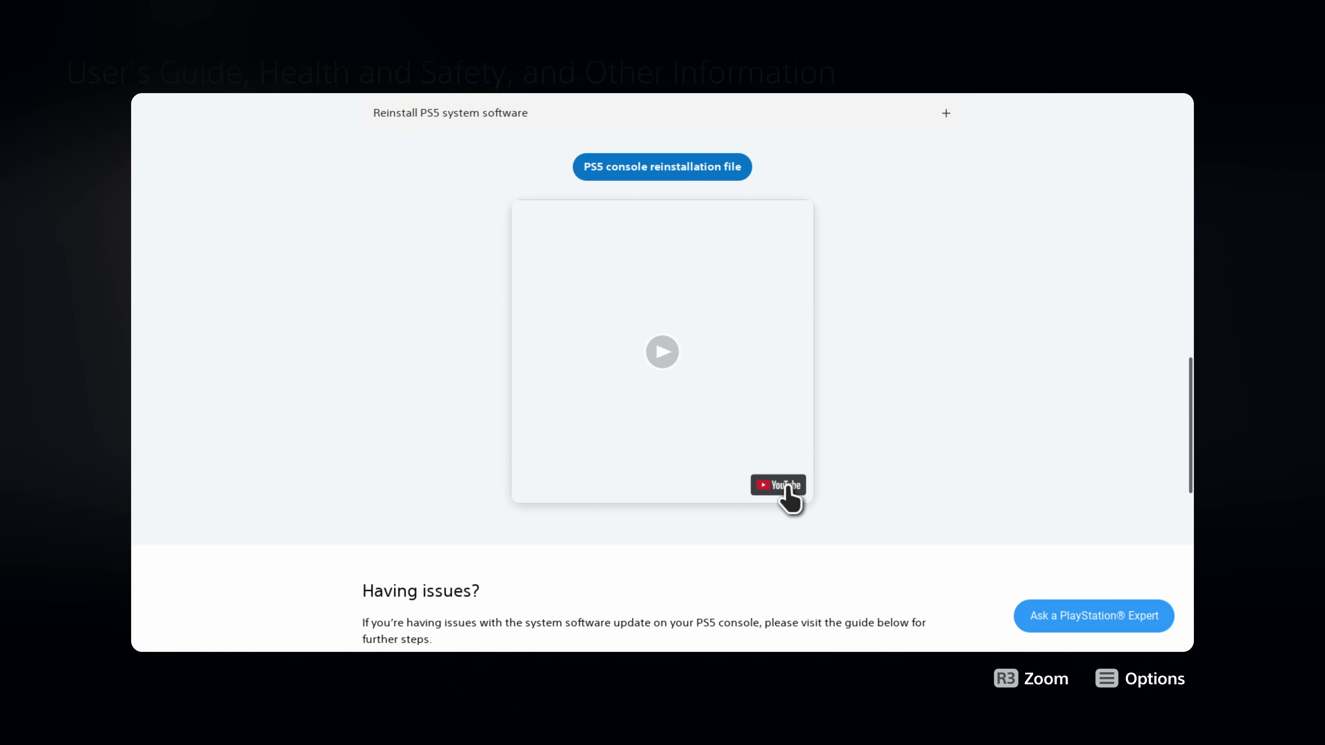
click(786, 485)
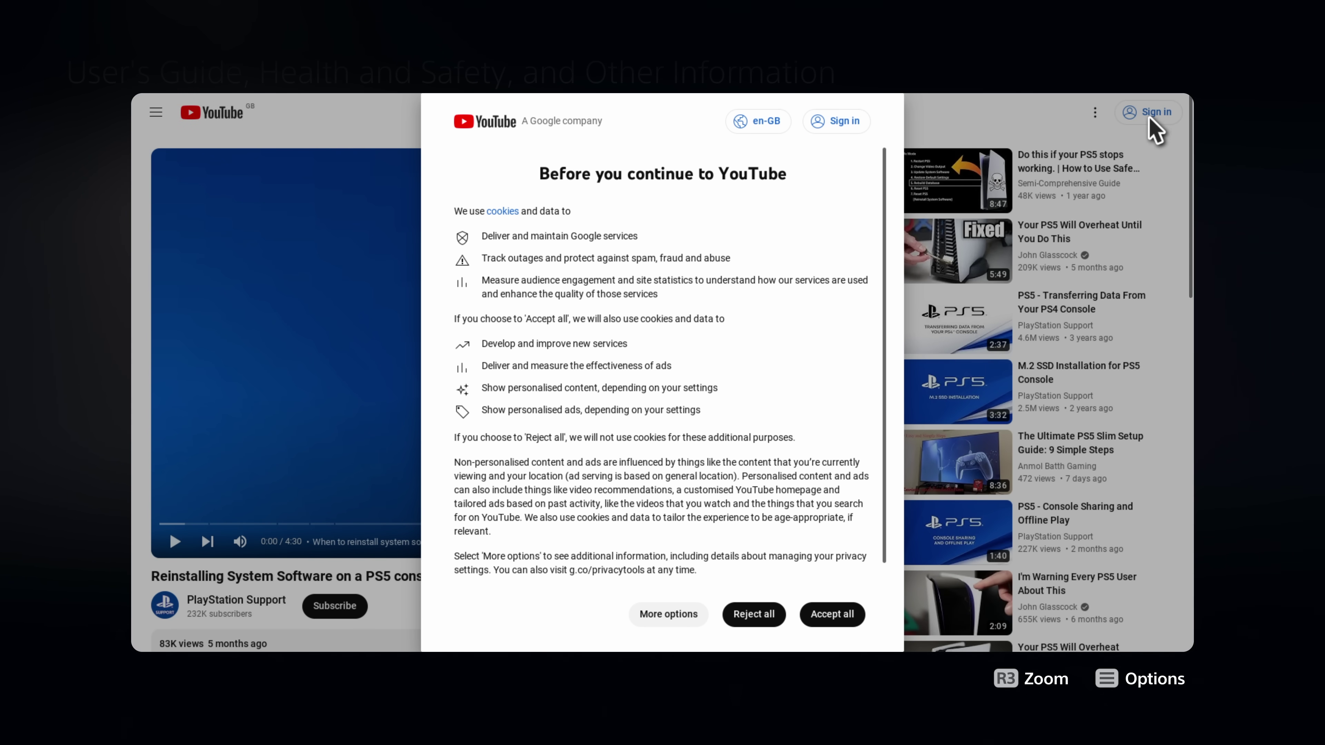
Go to the Google sign-in page from YouTube's cookie notice and open Google's privacy policy from it.
click(831, 124)
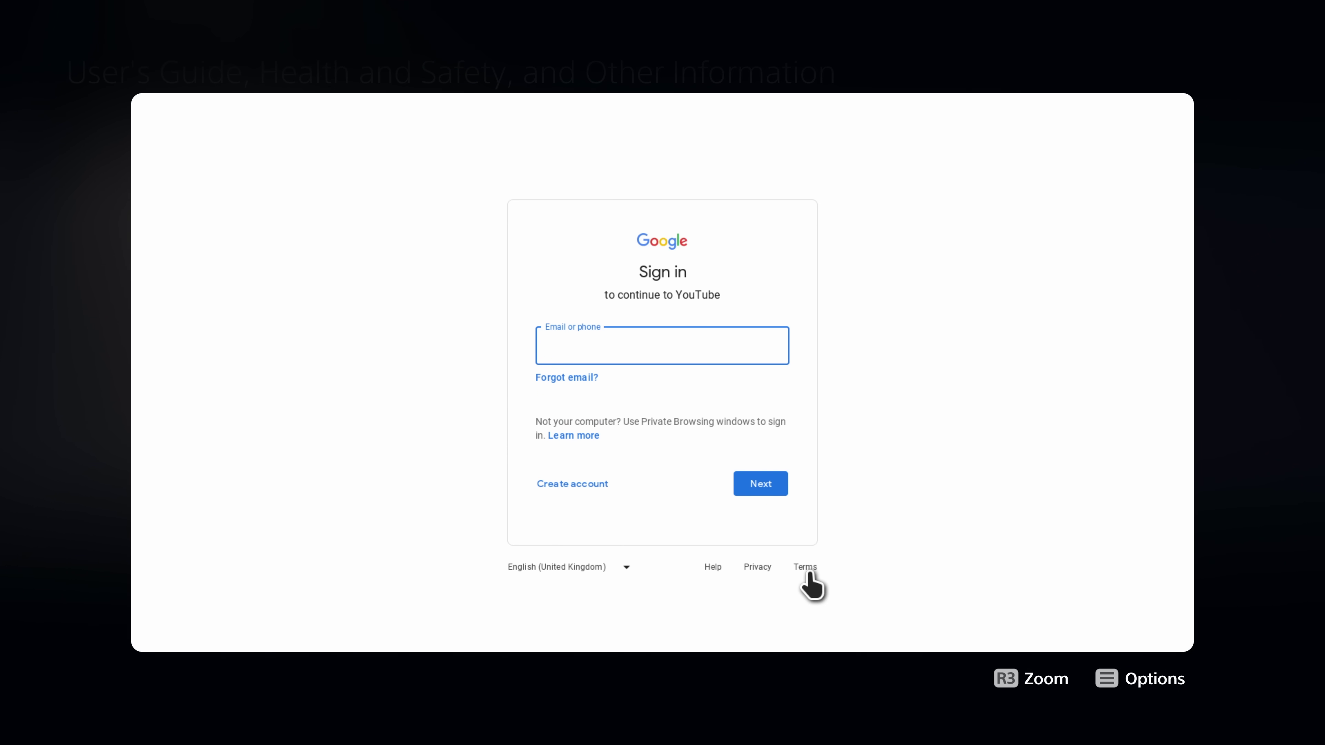
click(753, 568)
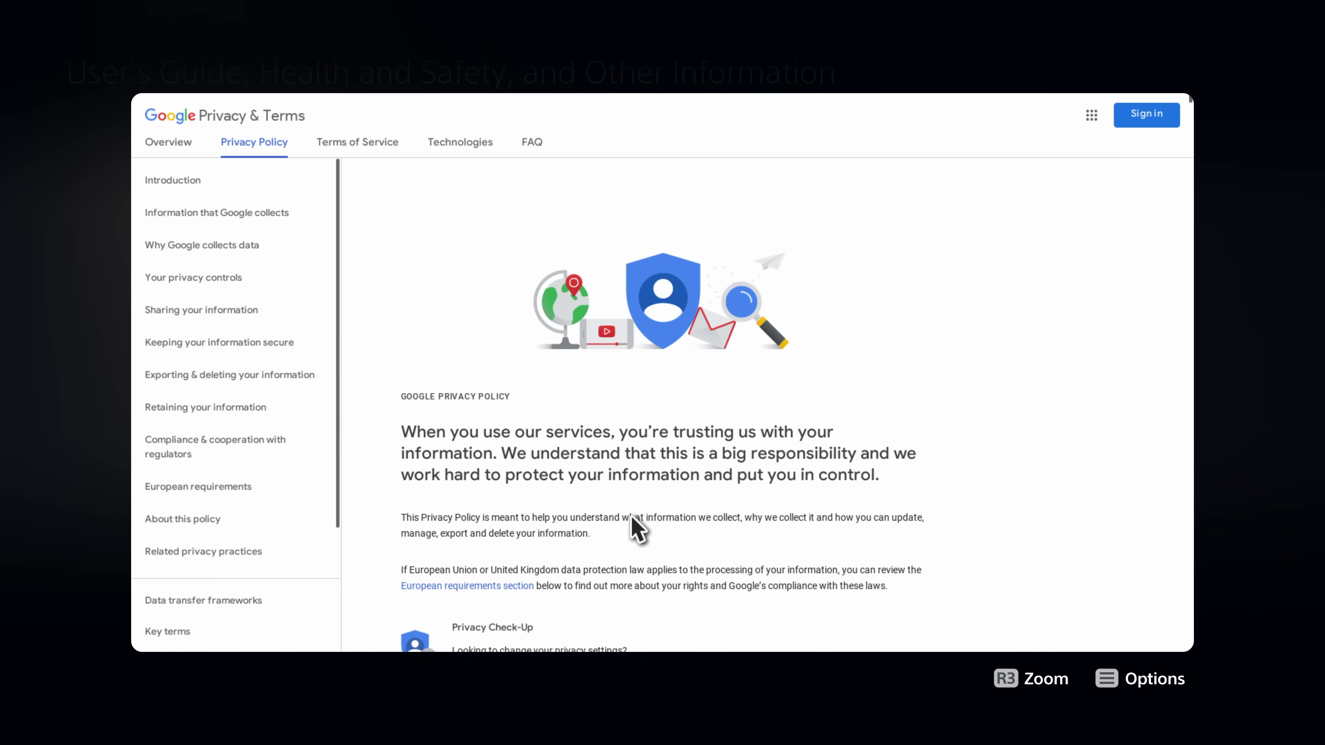
Go to Google's home page through the footer link on the Privacy & Terms overview.
click(215, 116)
scroll(497, 318, down, 3)
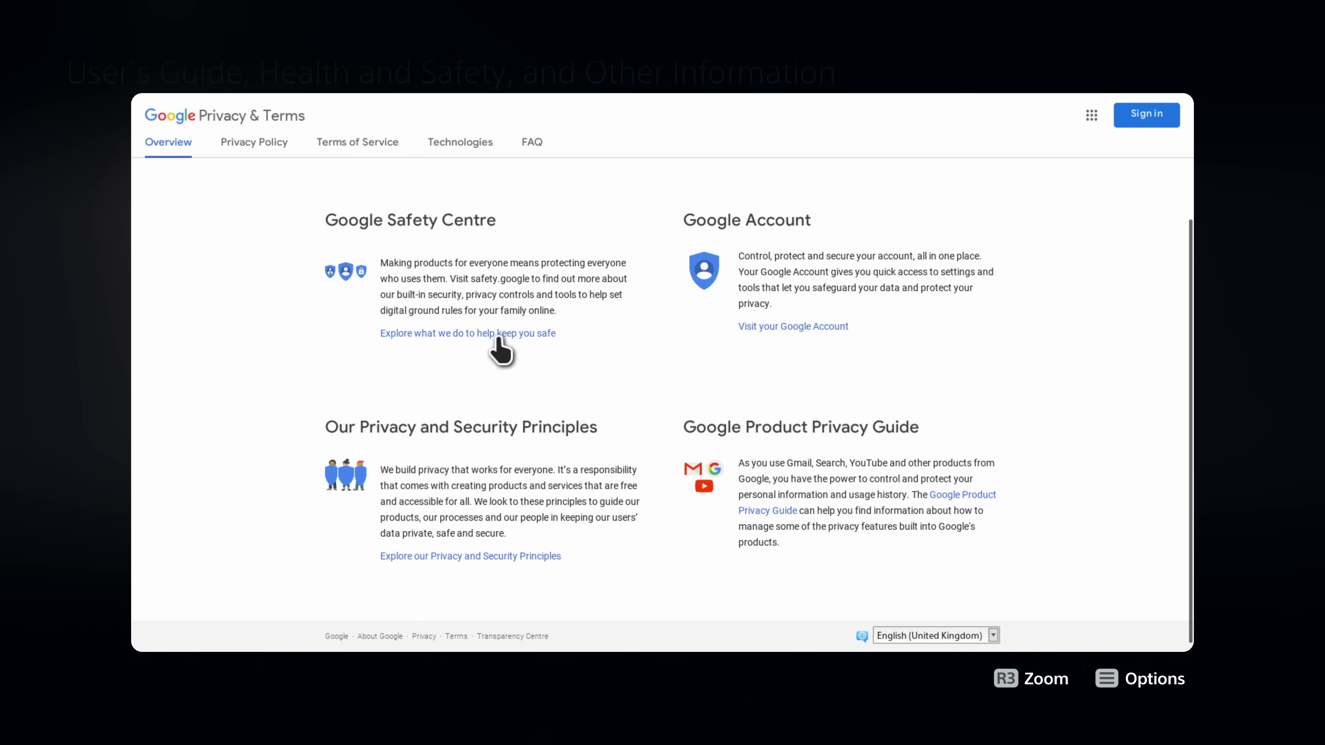
click(337, 637)
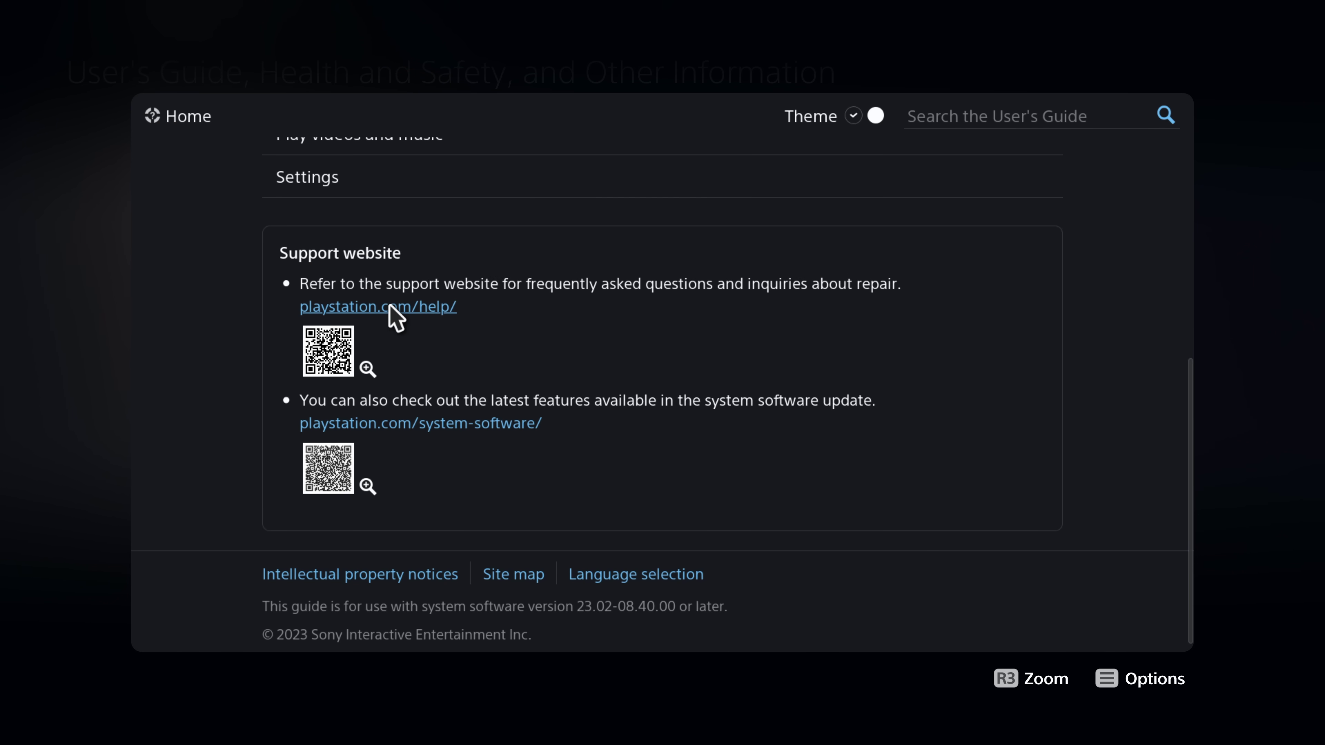
Follow the User's Guide's playstation.com/help/ link and open the Security and privacy category under Account & Security.
click(390, 307)
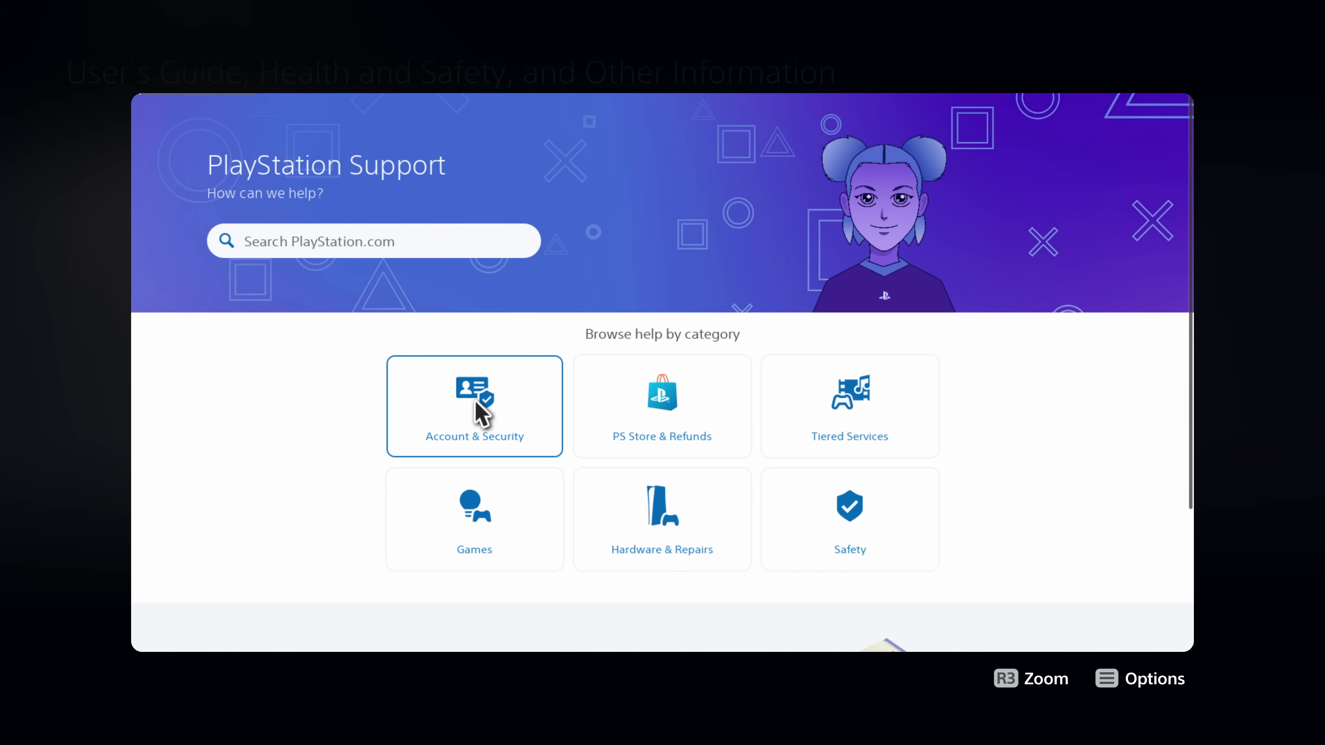
click(475, 401)
key(Right)
key(Right)
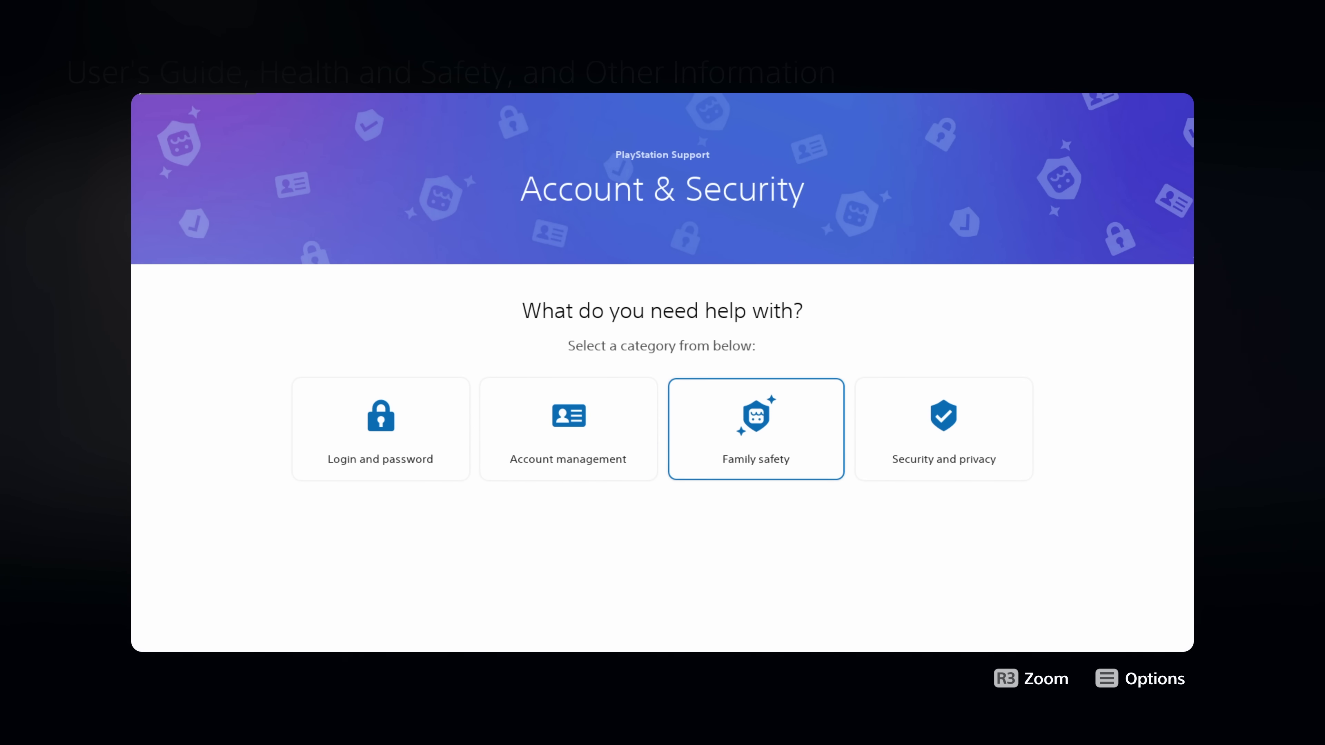
click(948, 441)
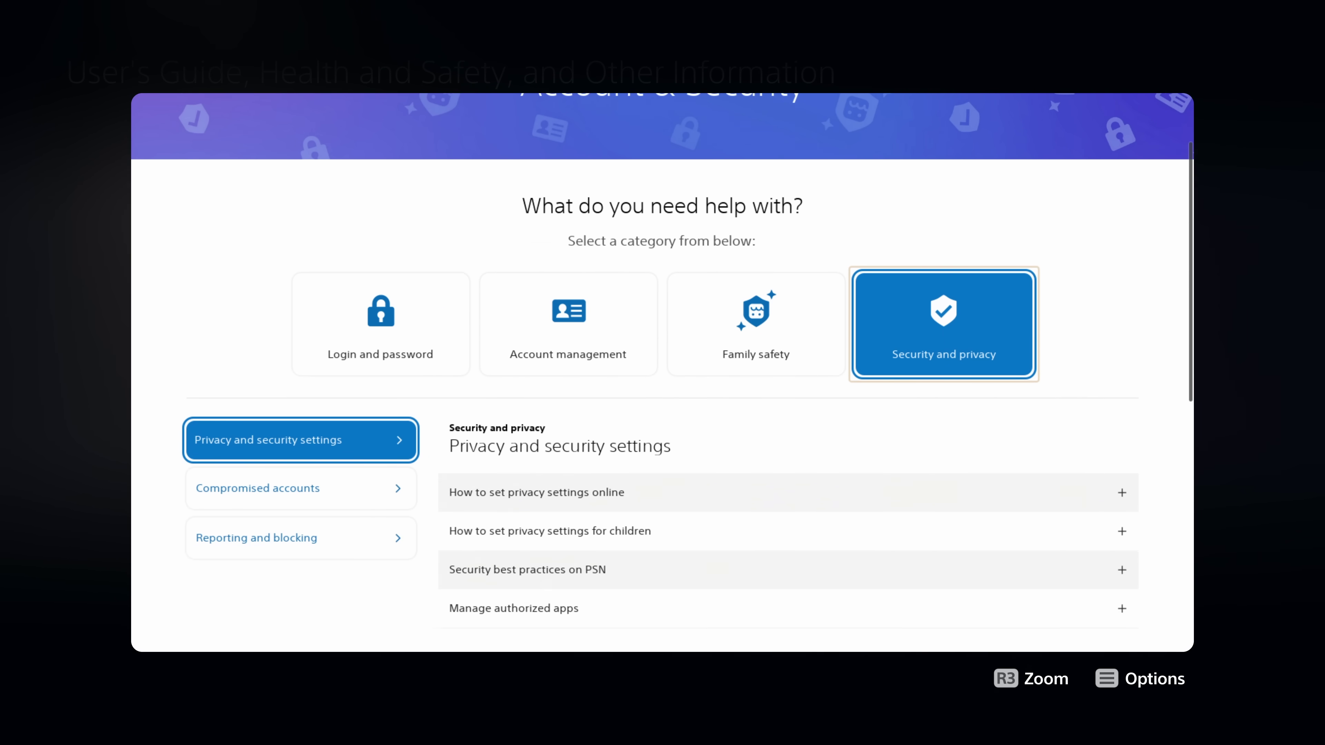
Follow the Account Management link under How to set privacy settings online and dismiss the PlayStation sign-in page.
click(581, 453)
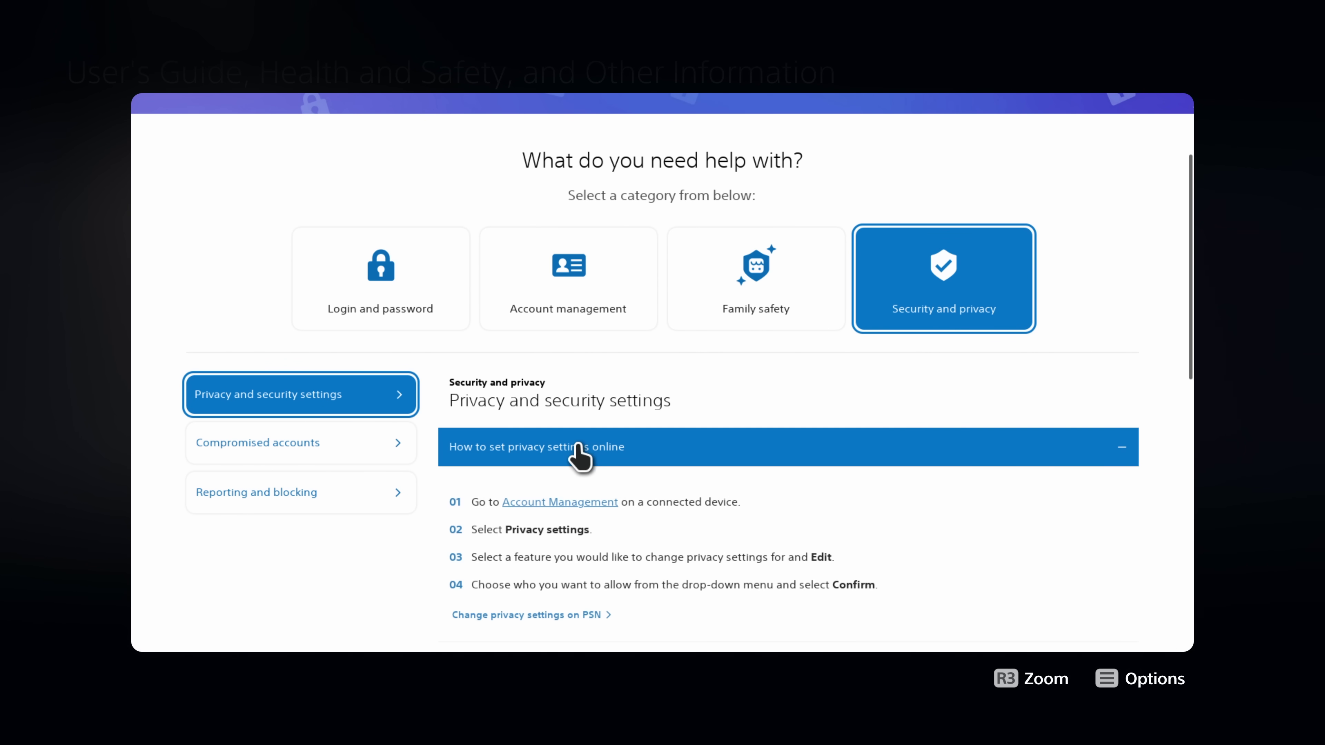
click(594, 503)
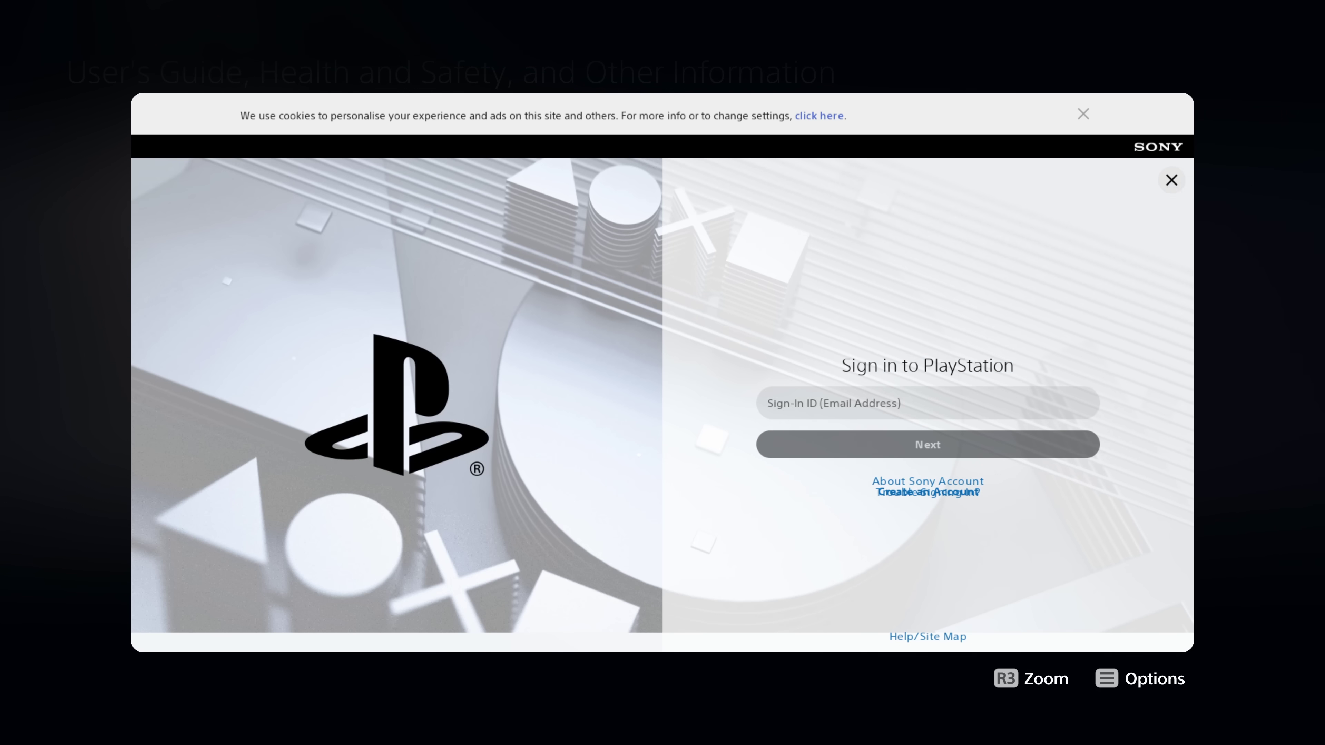
click(1169, 182)
Open PlayStation's X profile from the site's social media links and start signing up with Google.
scroll(608, 582, down, 15)
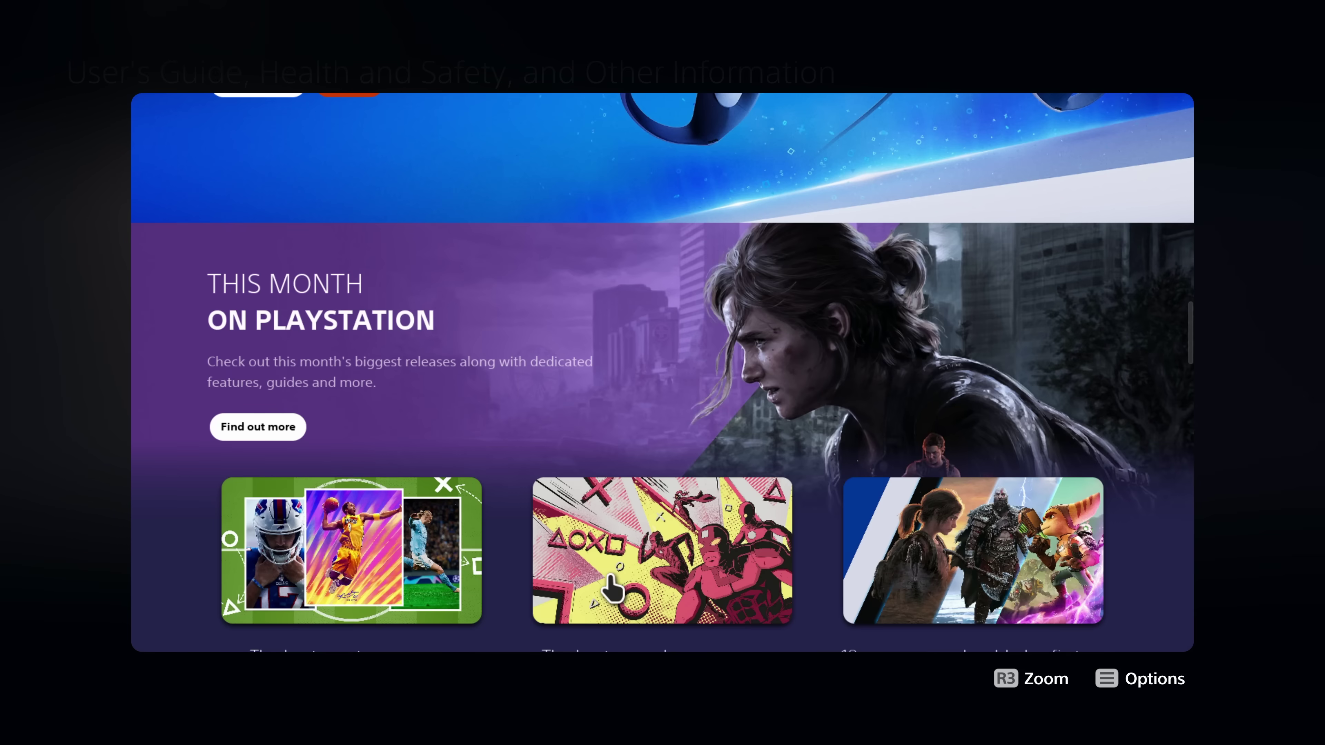
scroll(612, 587, down, 20)
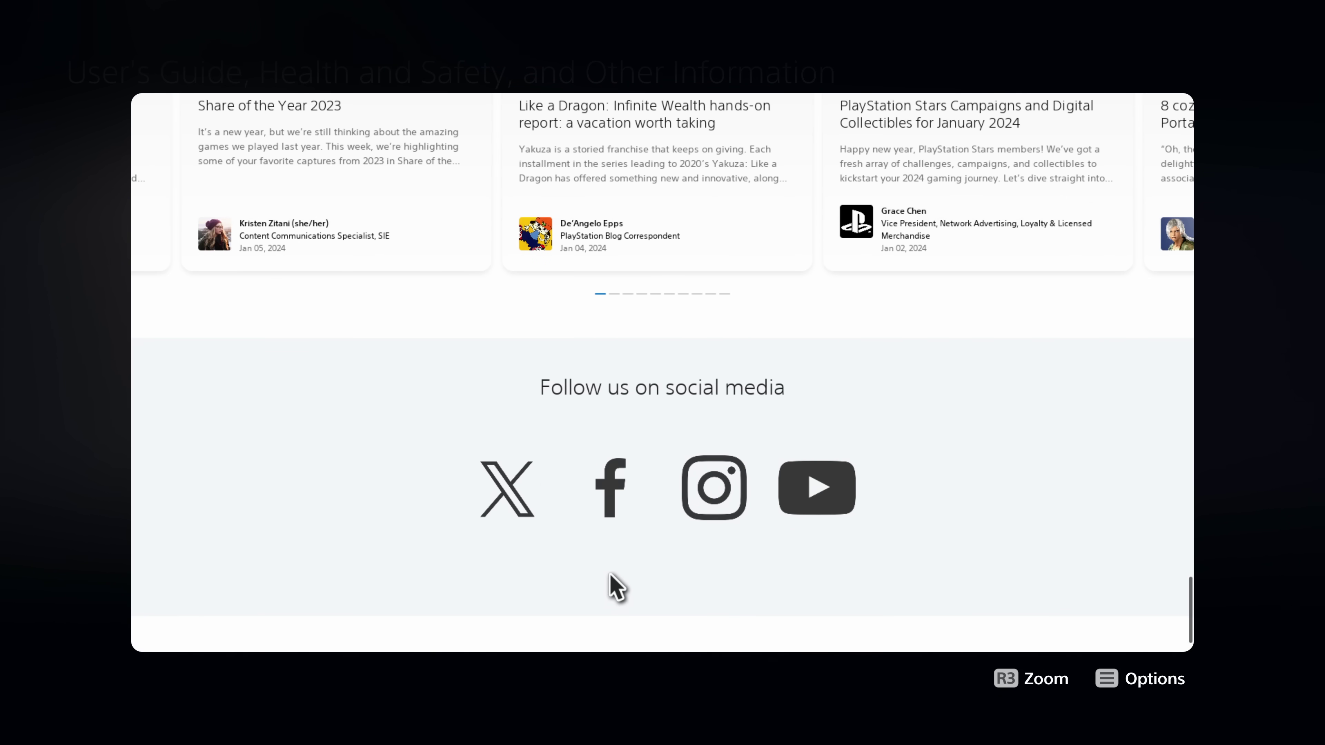
click(500, 493)
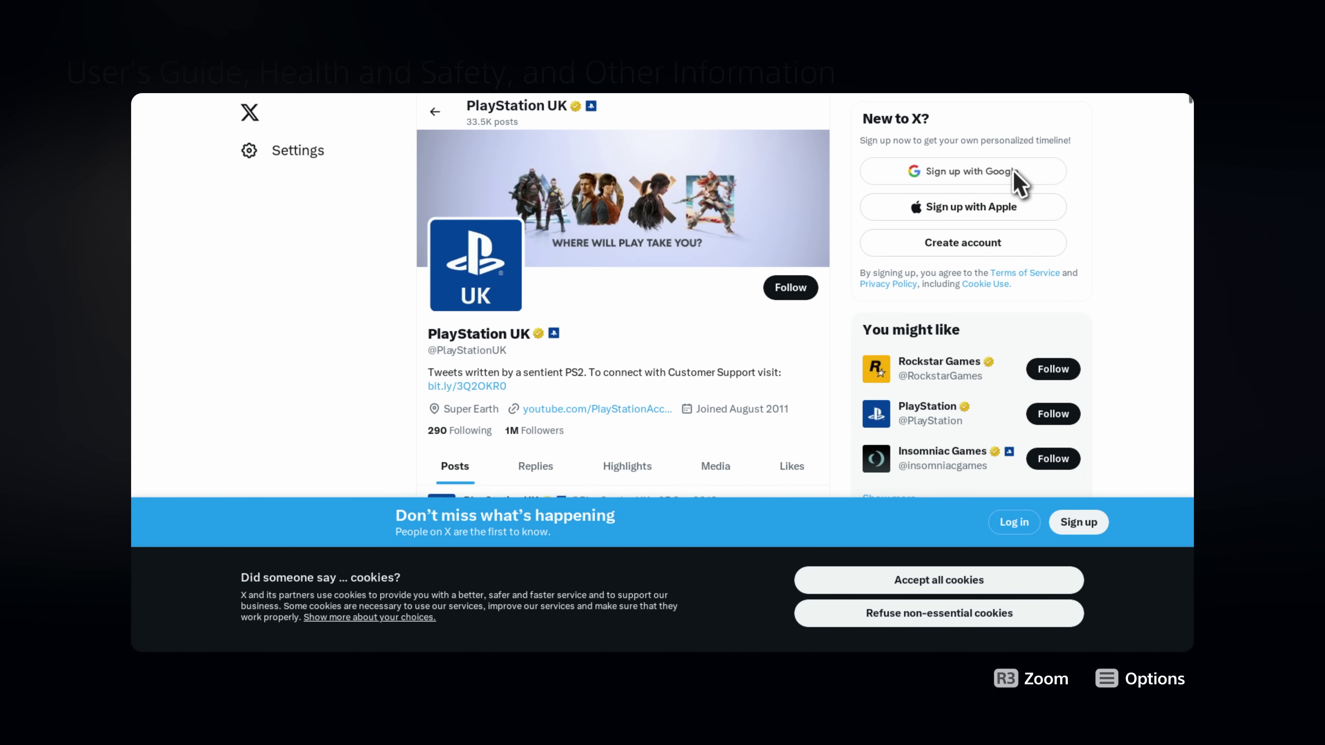
click(1023, 173)
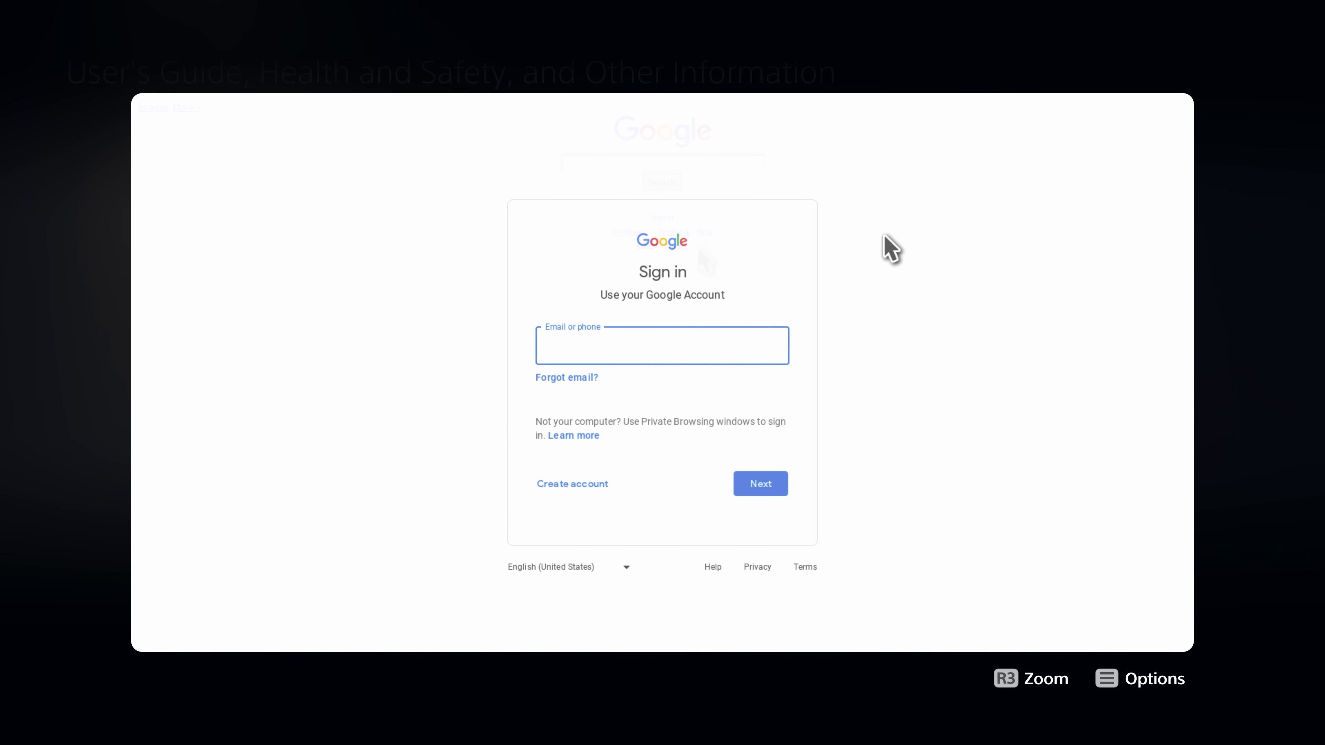
Search Google for "es7in1 site".
click(705, 165)
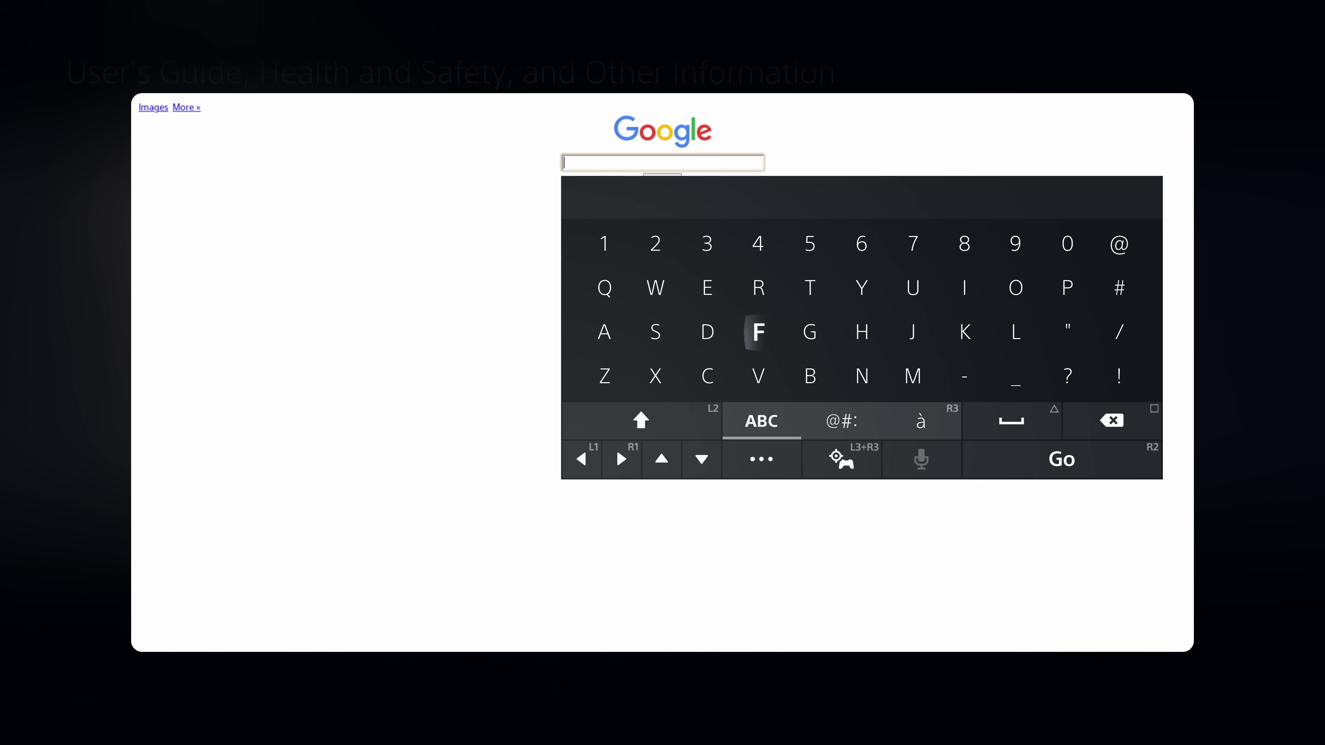
key(Up)
key(Left)
text(e)
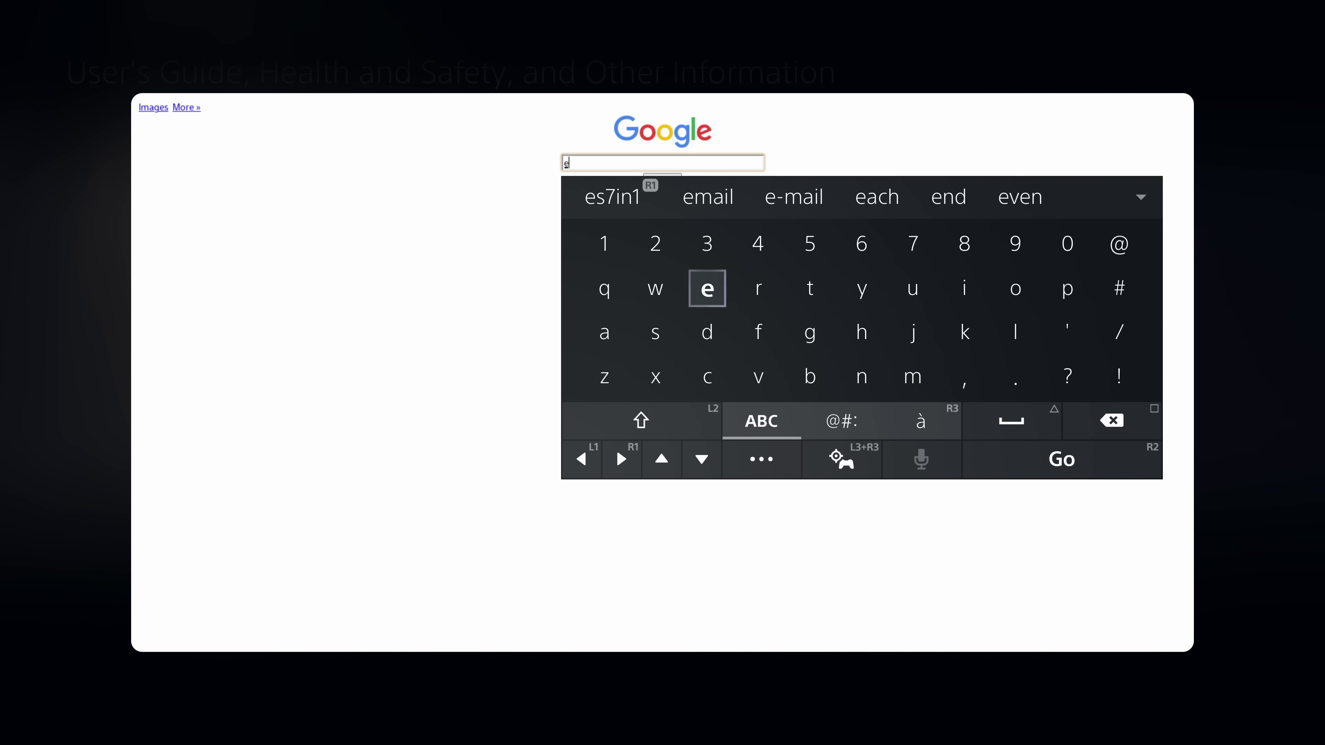
key(Down)
key(Left)
key(Up)
key(Up)
key(Up)
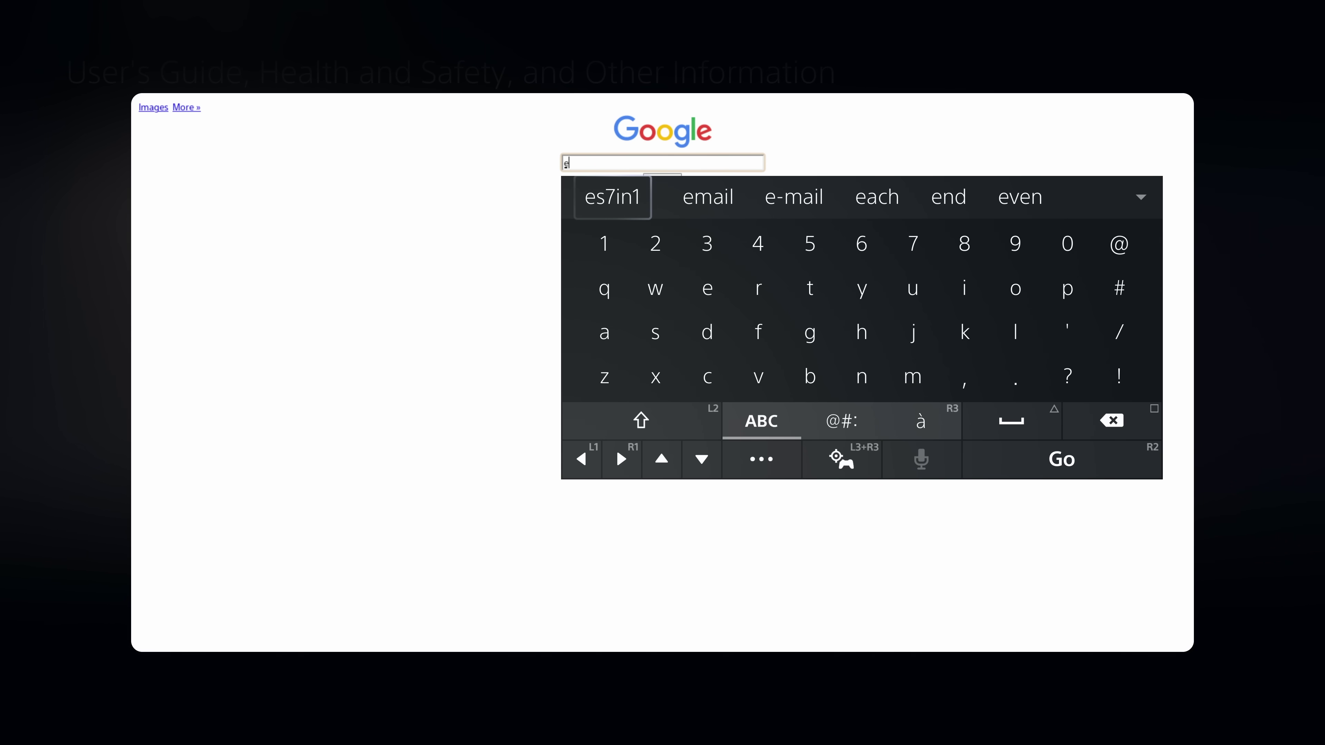
key(Return)
key(Down)
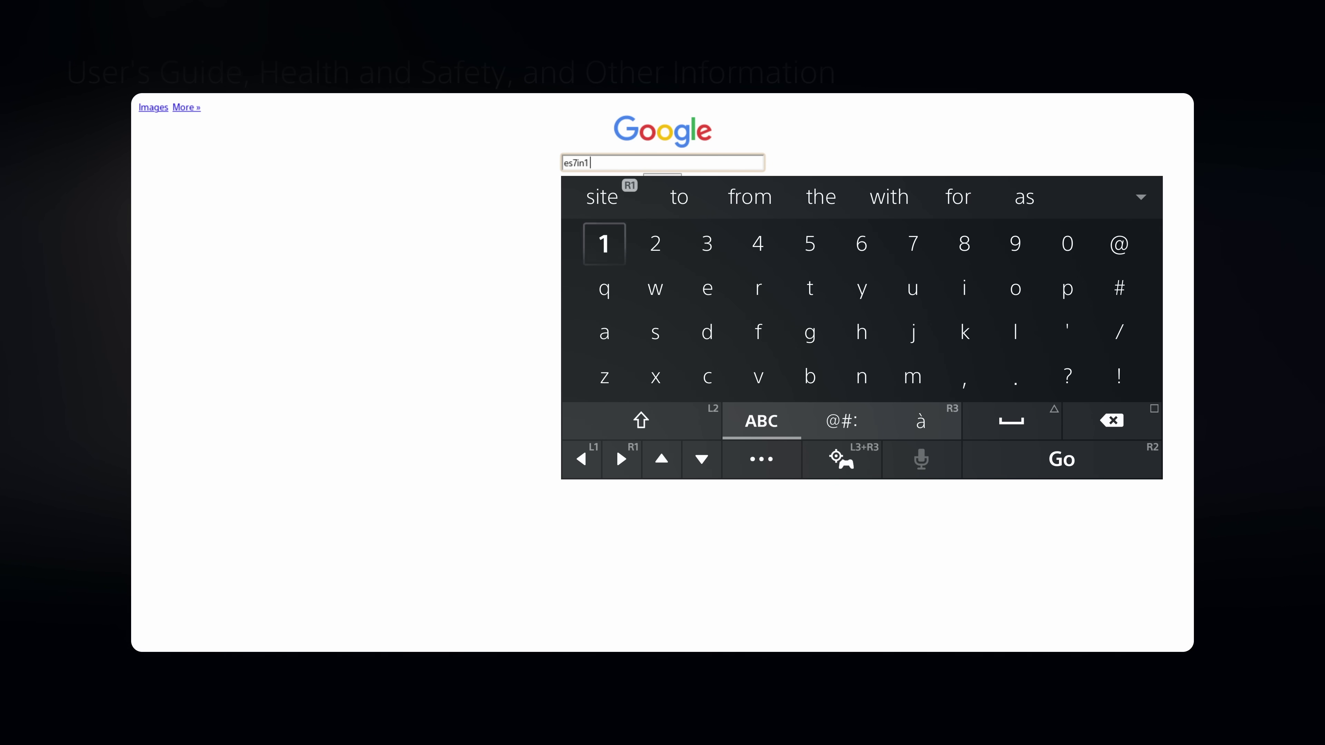
key(Up)
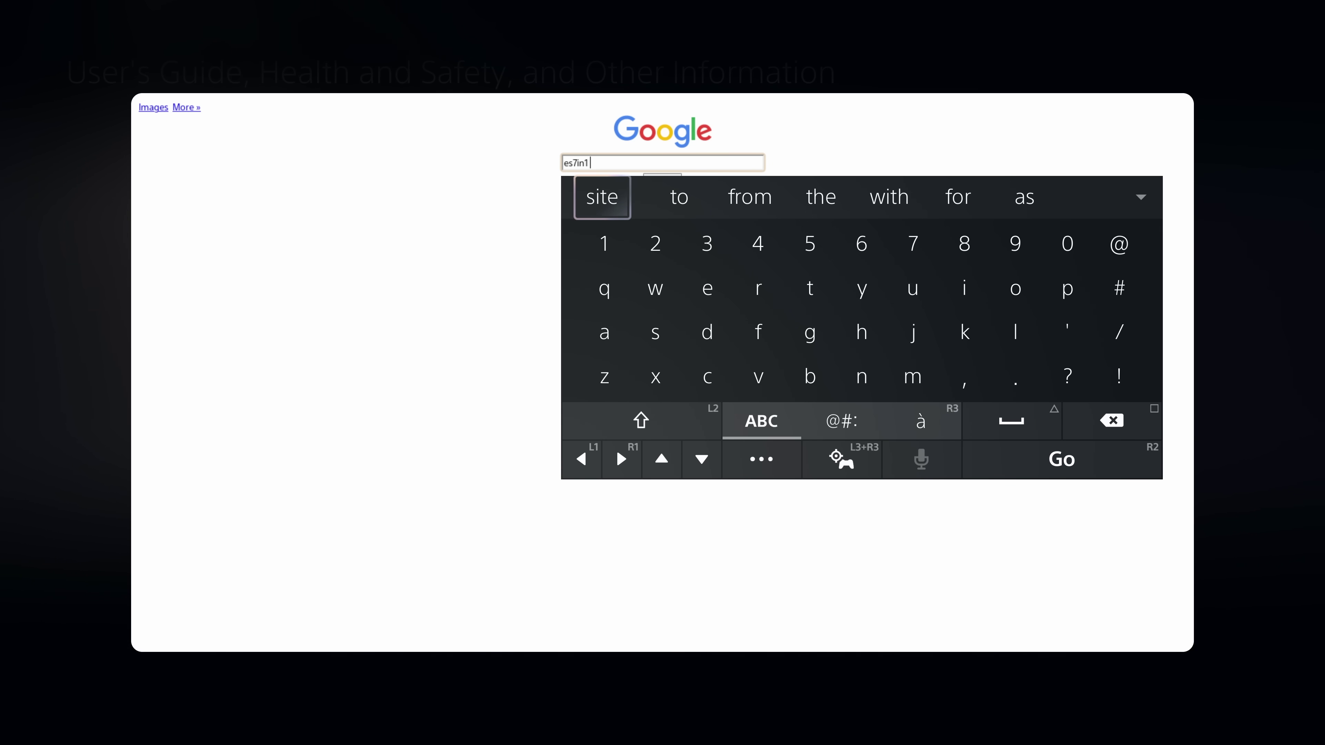
key(Return)
key(Return)
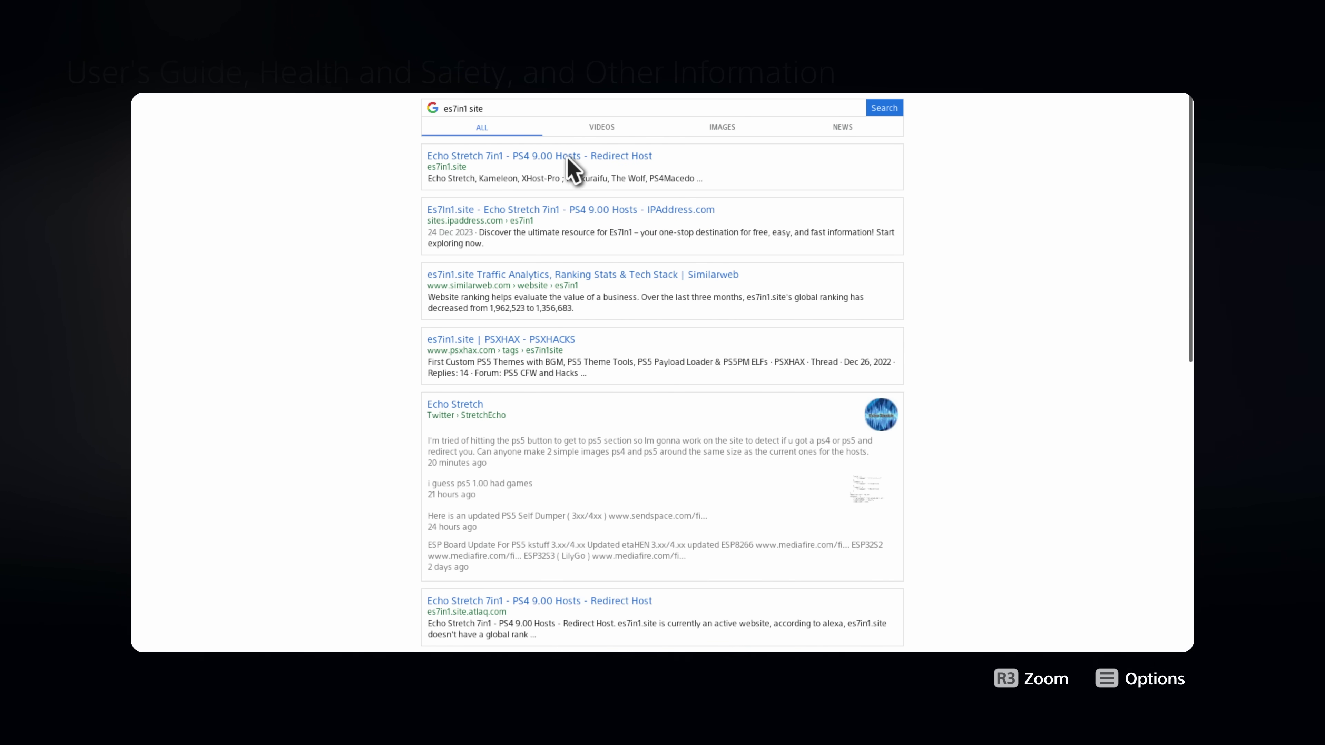
Open the Echo Stretch 7in1 Redirect Host result and switch it to the PS5 hosts.
click(568, 156)
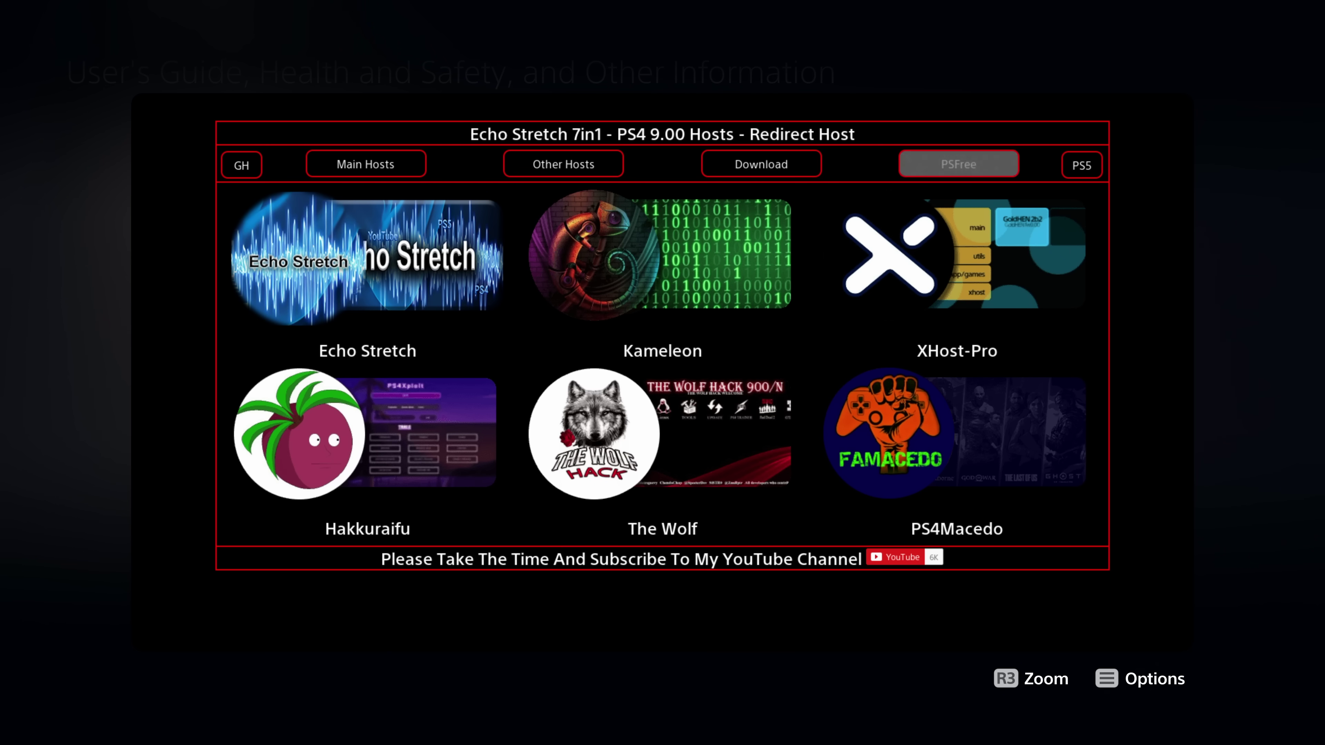
click(1076, 174)
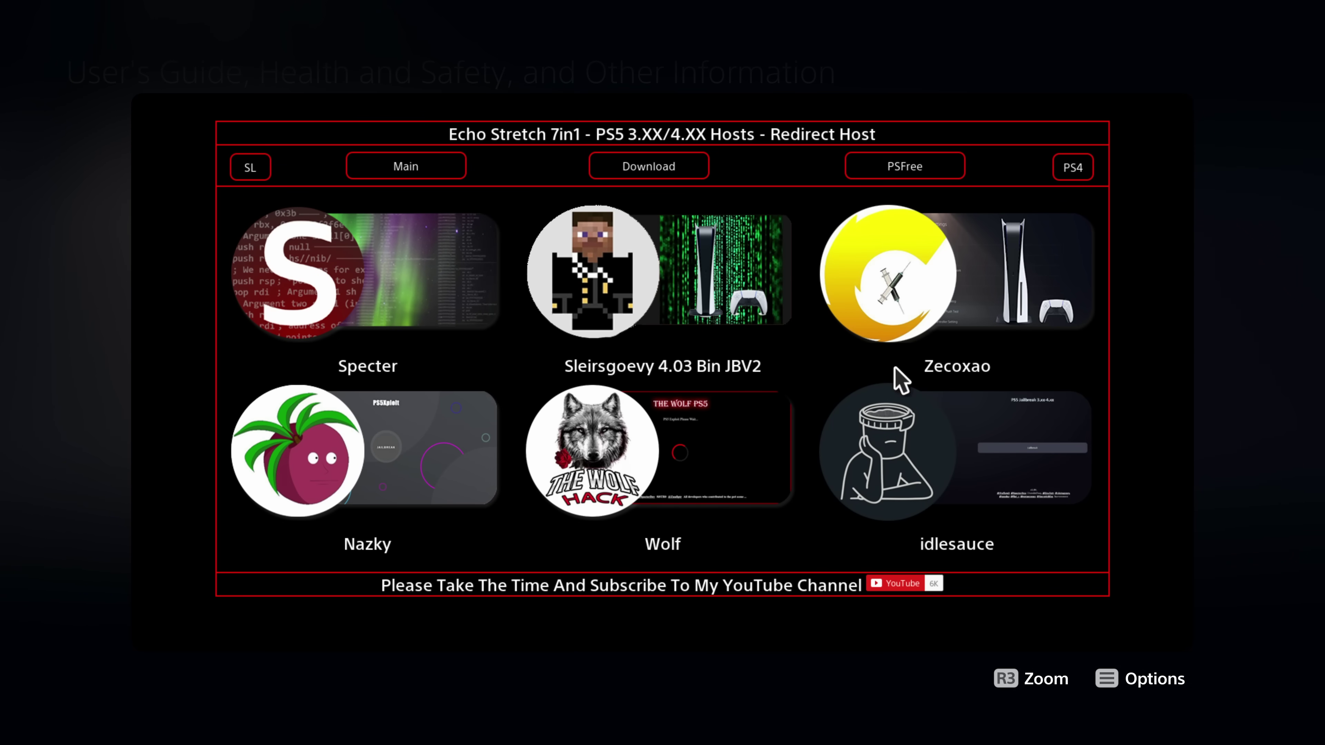
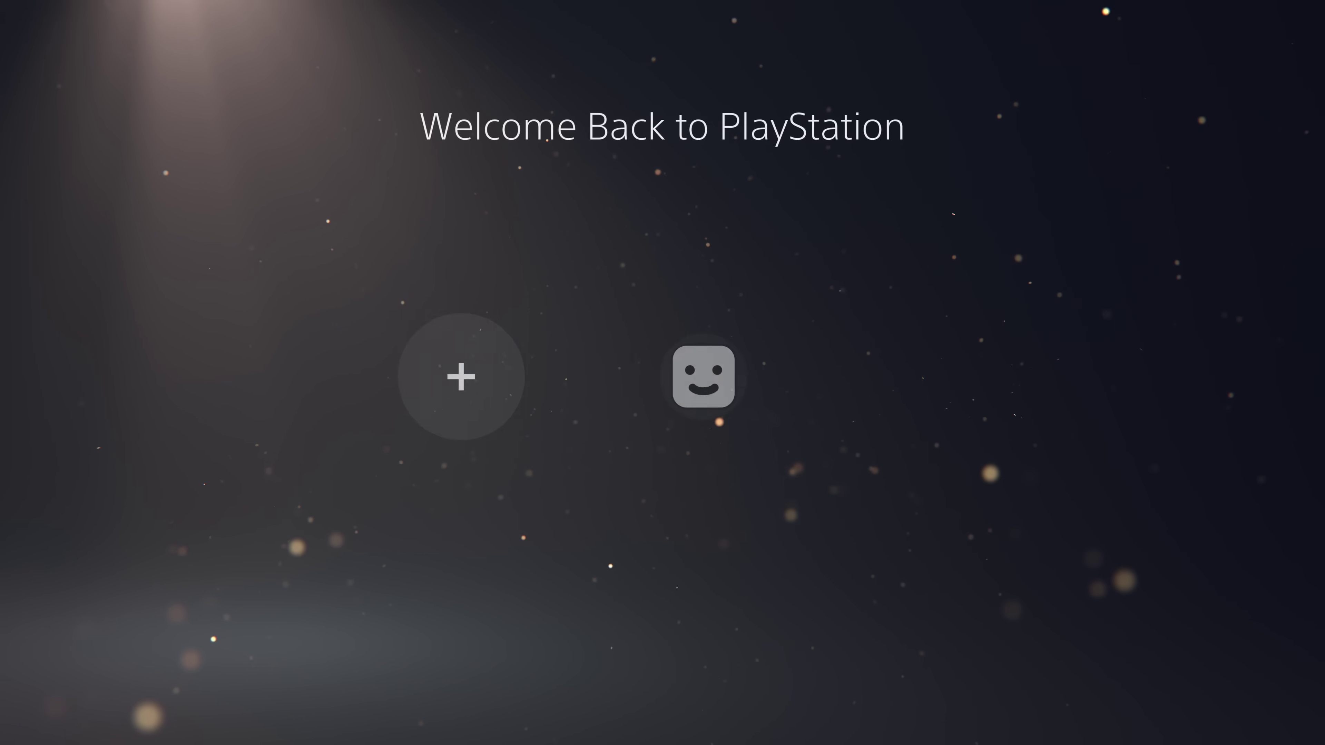
Enter the console from the welcome screen and return from the User's Guide settings to the home screen.
key(Return)
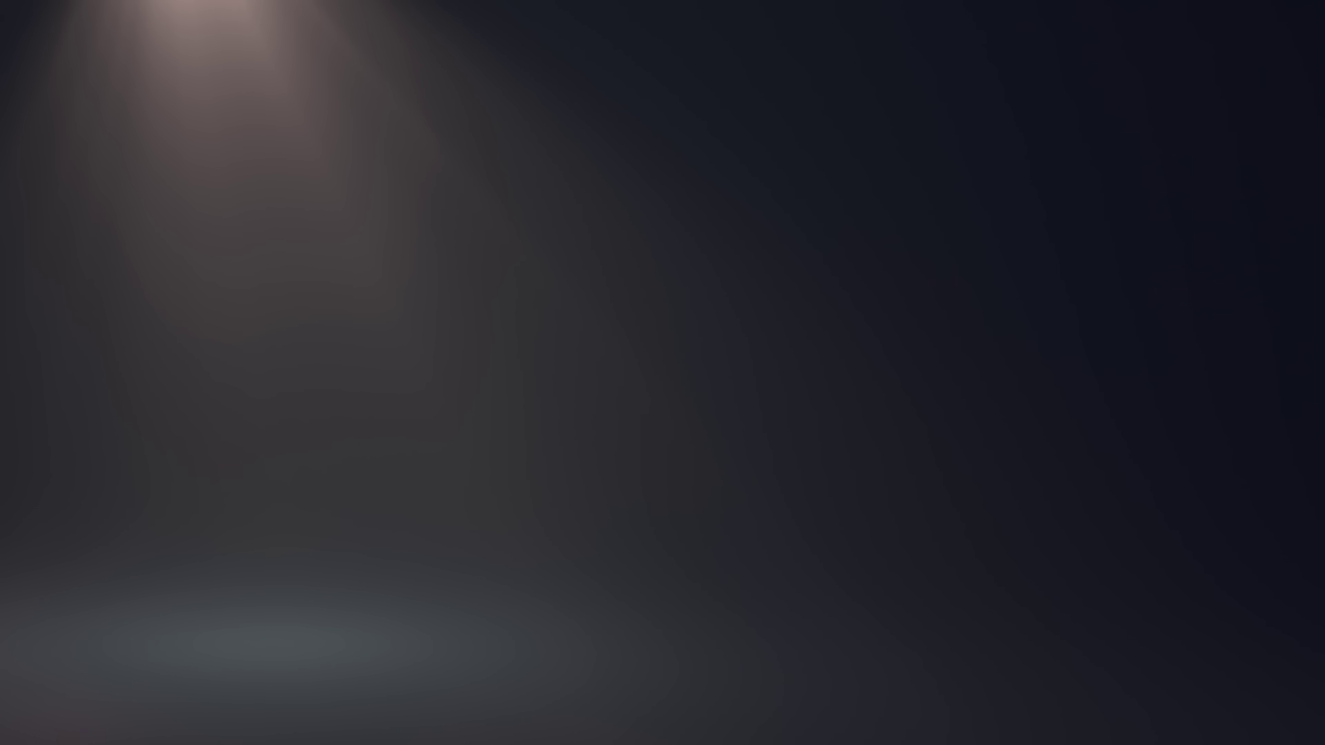
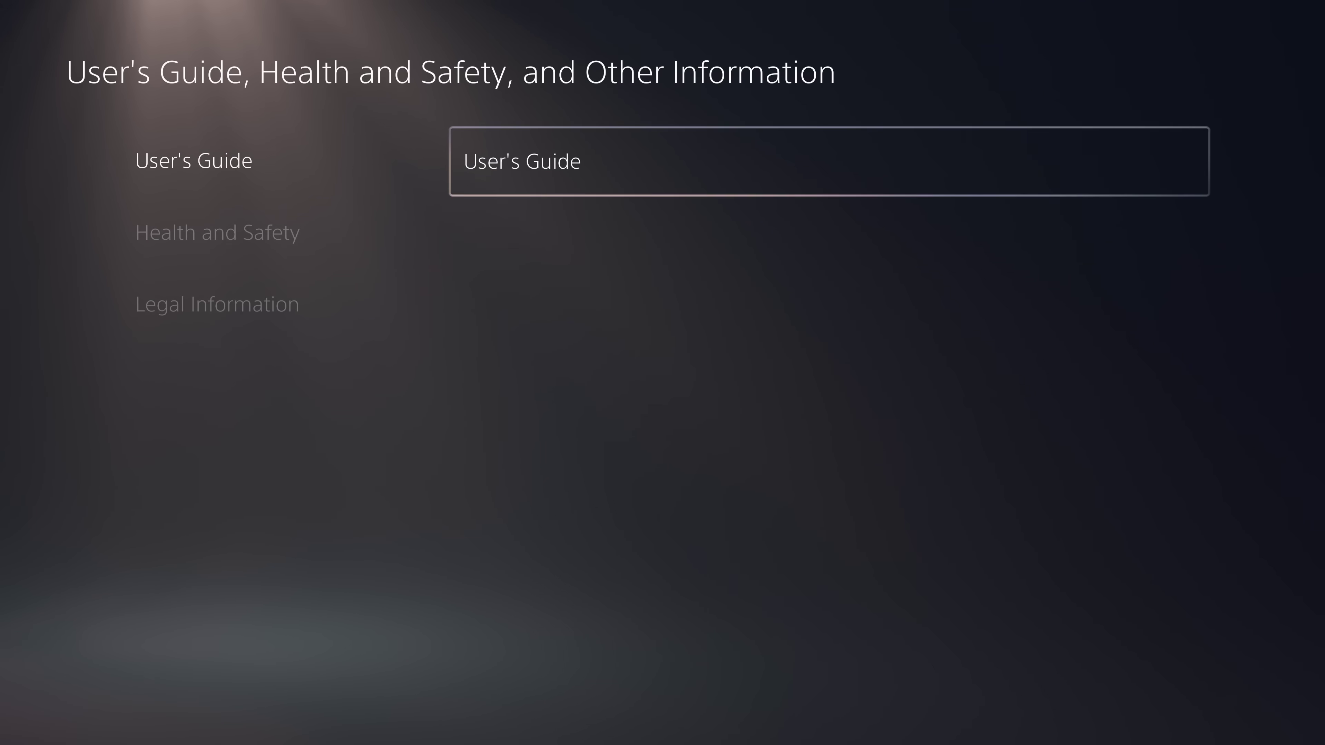
key(Escape)
key(Escape)
key(Escape)
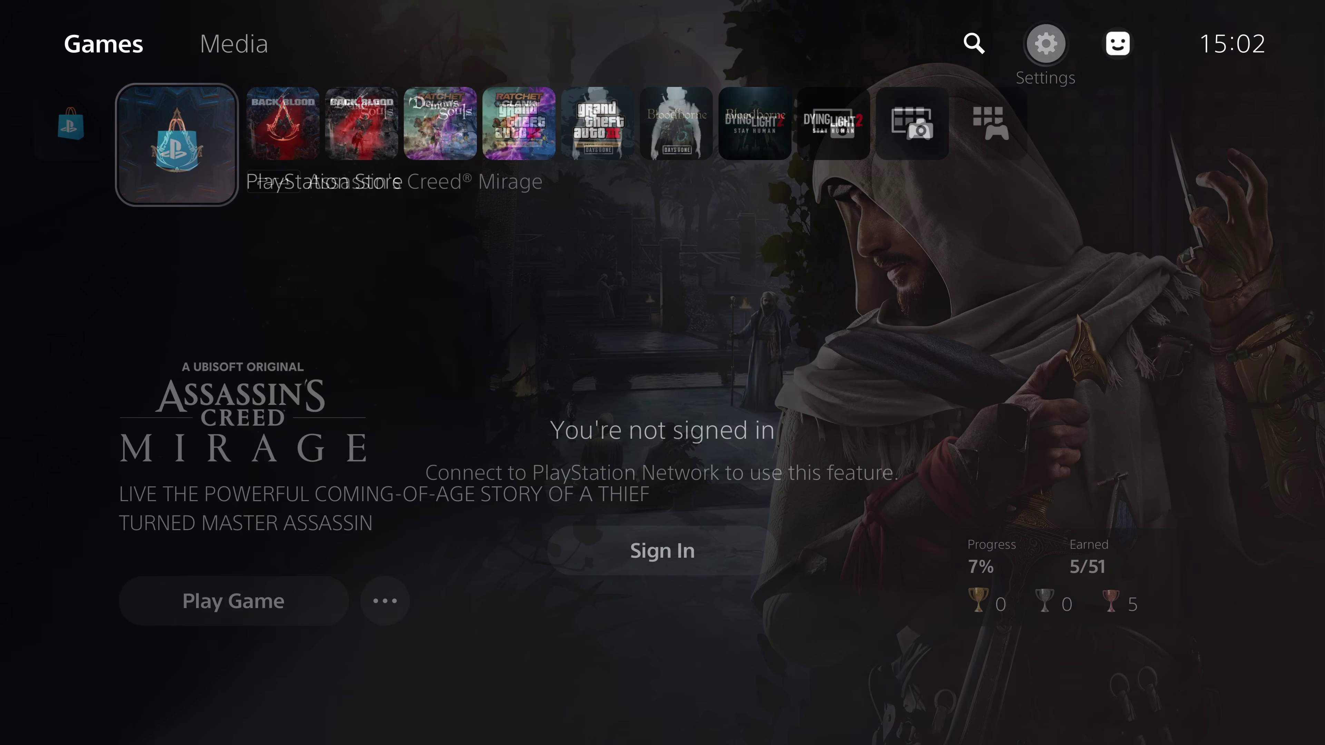
Open the console settings and go to the User's Guide, Health and Safety, and Other Information entry.
key(Up)
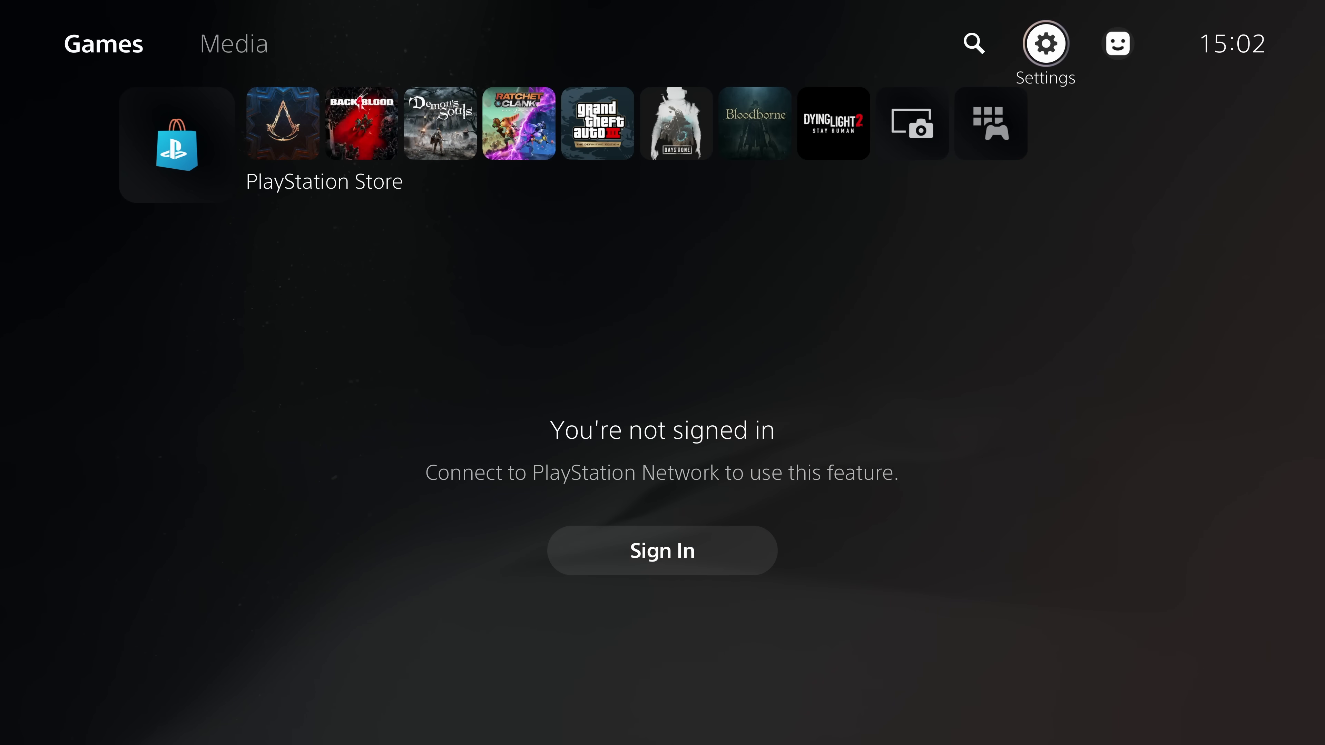
key(Return)
key(Up)
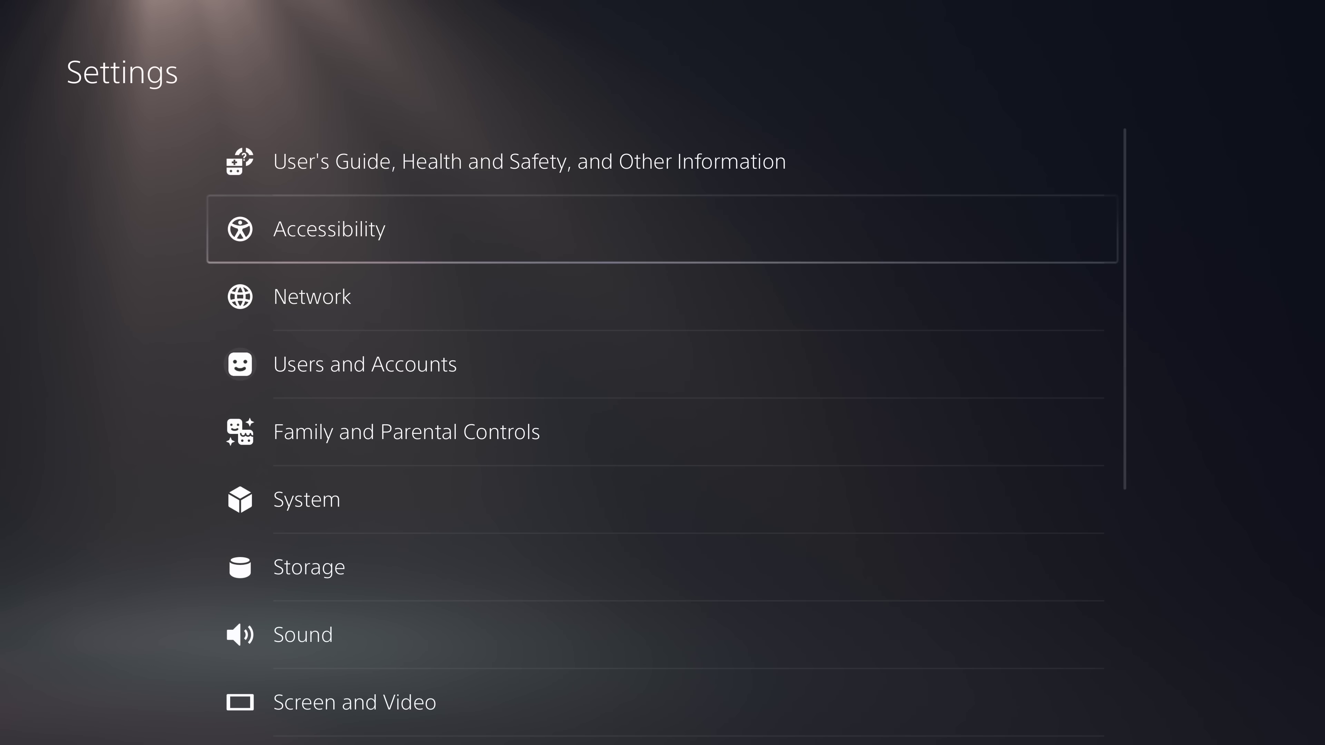
key(Up)
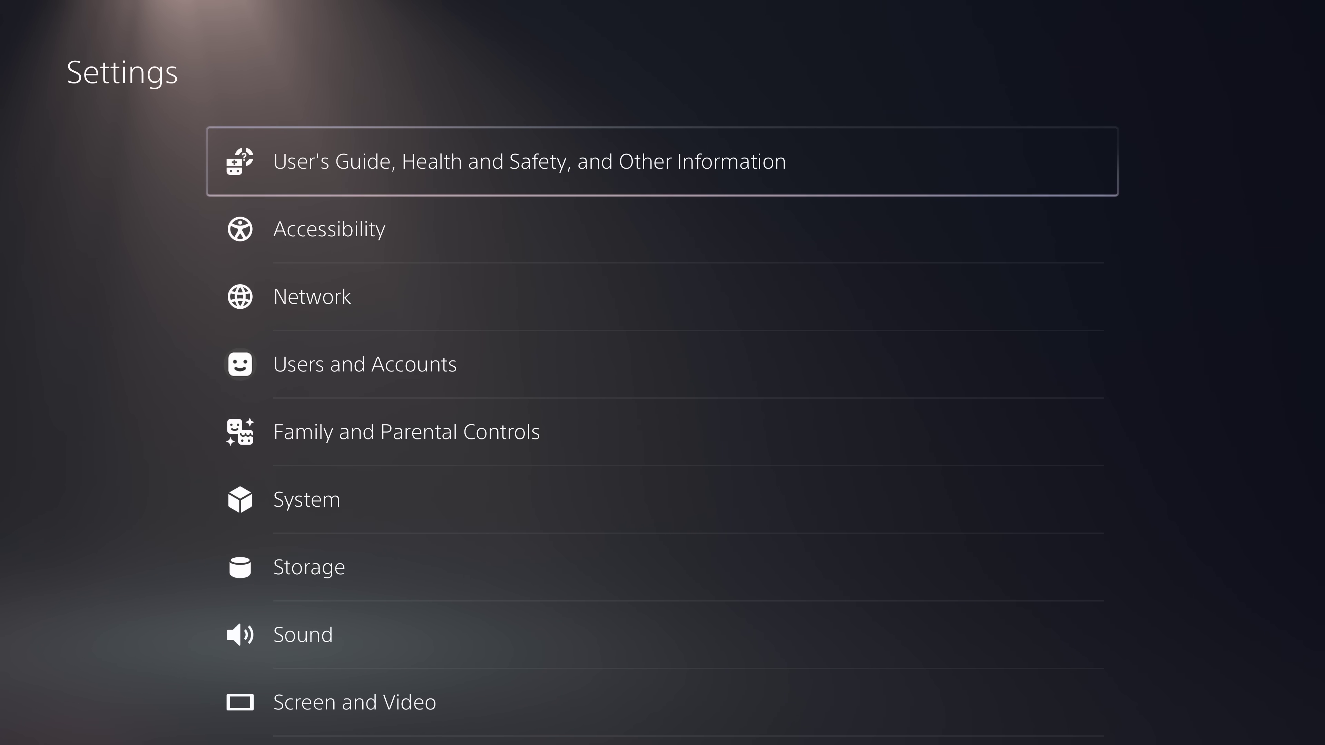
Return to the home screen, reopen the console settings and move down through the settings list.
key(Escape)
key(Down)
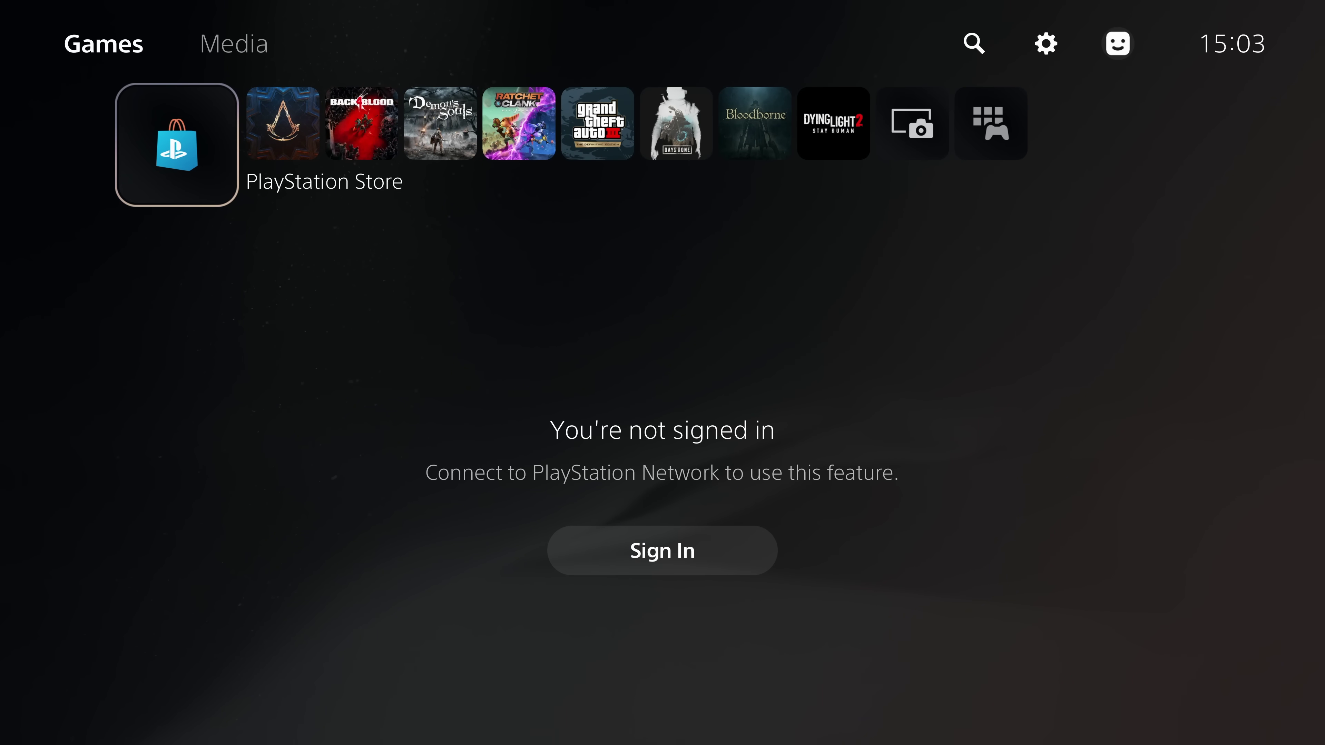
key(Up)
key(Return)
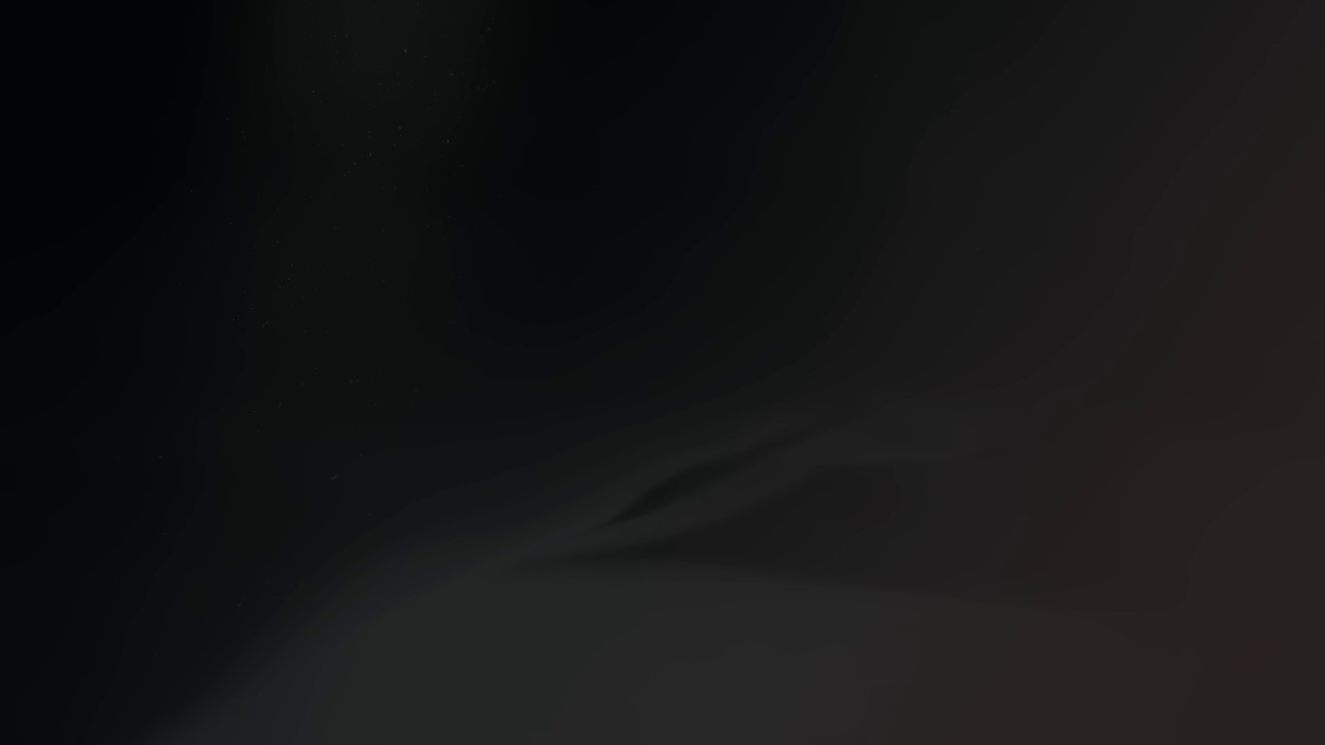
key(Down)
key(Down)
key(Down)
key(Down)
key(Down)
key(Down)
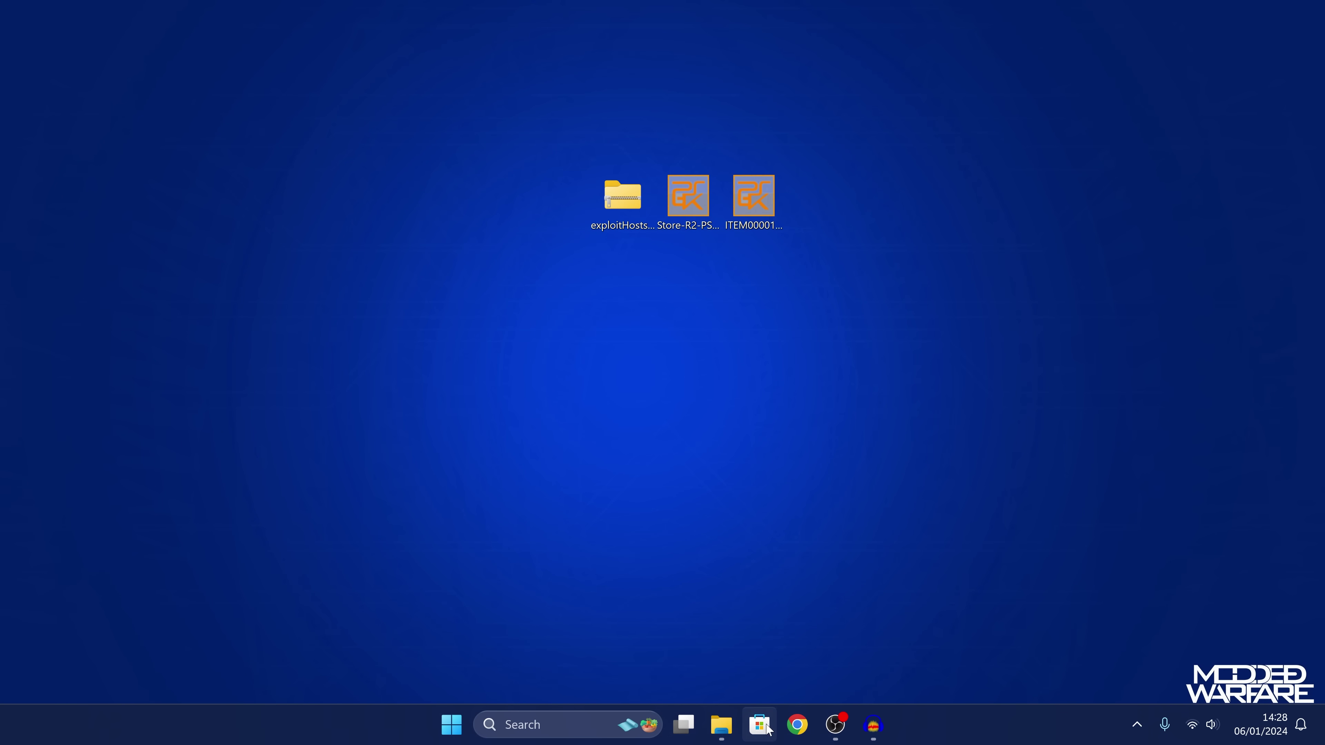
Select the Store-R2 and ITEM00001 package files on the Windows desktop.
drag(688, 113, 699, 283)
drag(748, 118, 723, 227)
drag(857, 97, 683, 250)
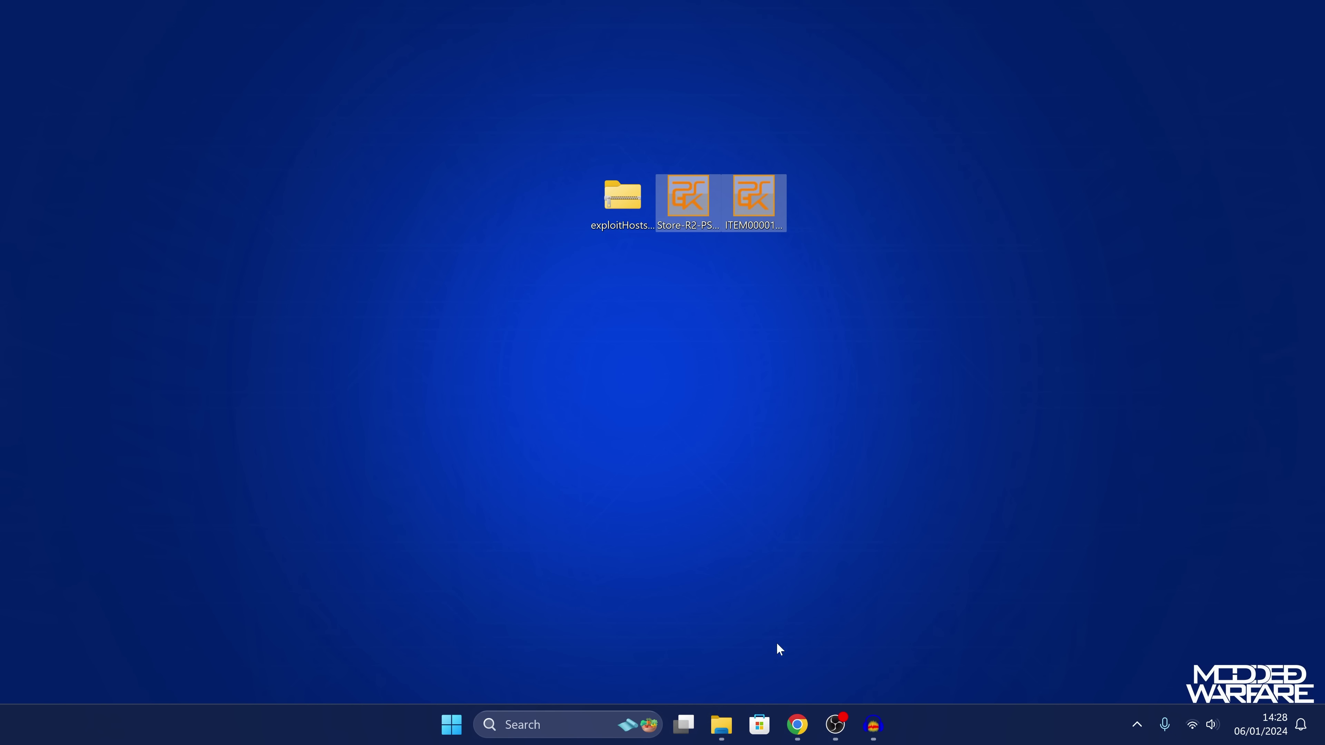
Switch to Chrome and check the PS4 and PS5 download options for HB-Store R2 on pkg-zone.com.
click(796, 724)
click(173, 54)
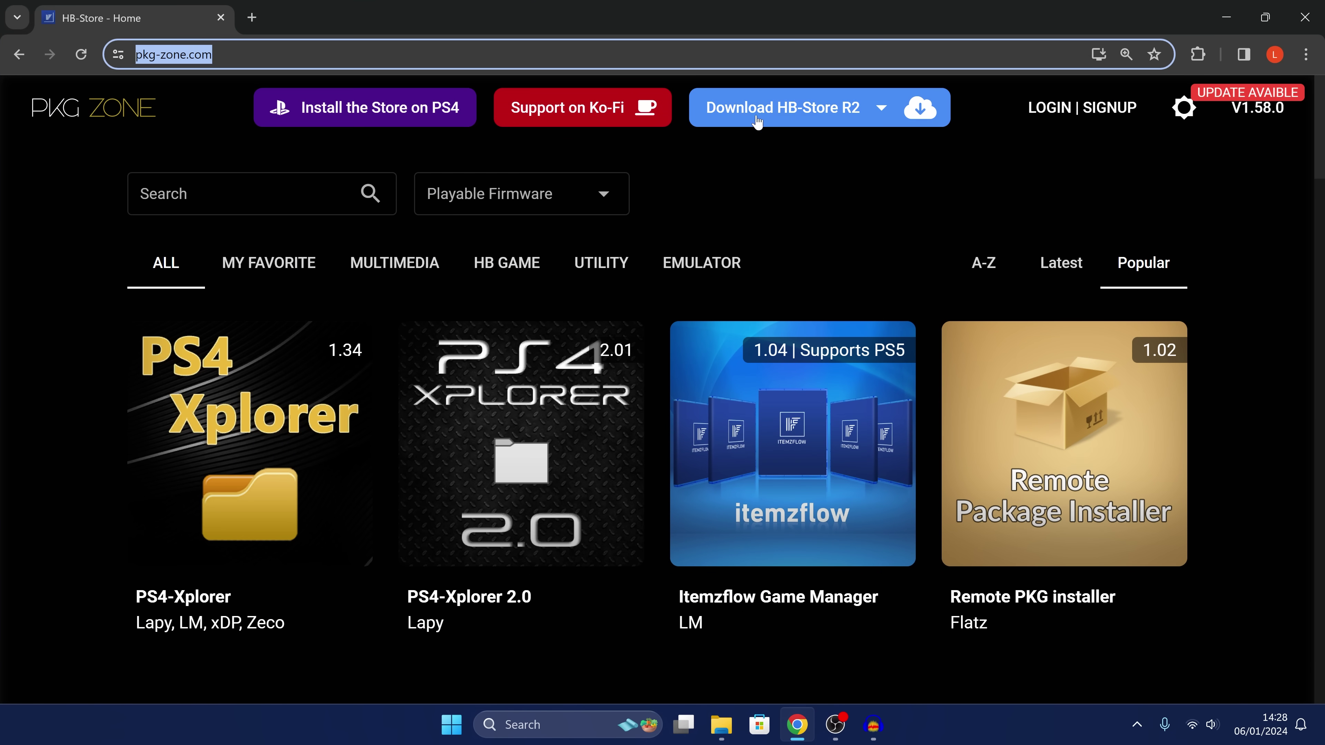
click(849, 109)
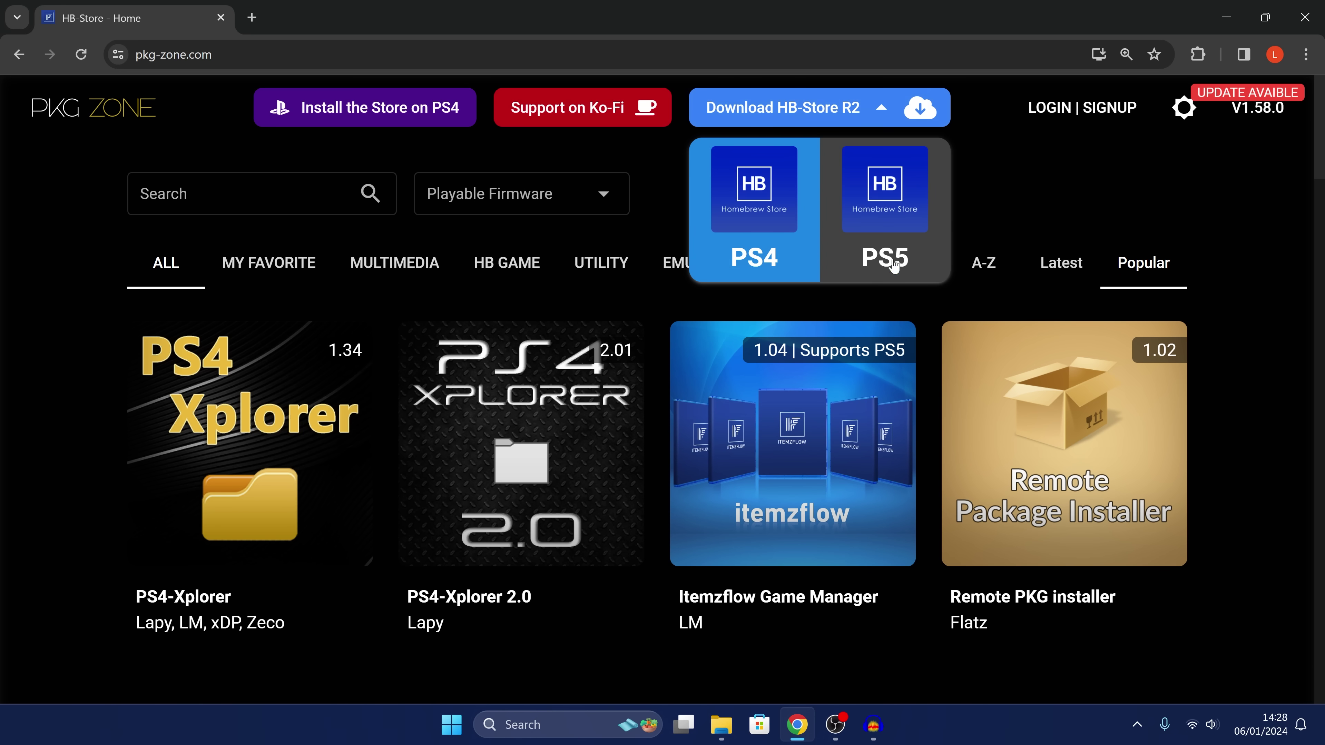
click(1271, 609)
Open the Itemzflow Game Manager details page and look over its download options.
mouse_move(768, 410)
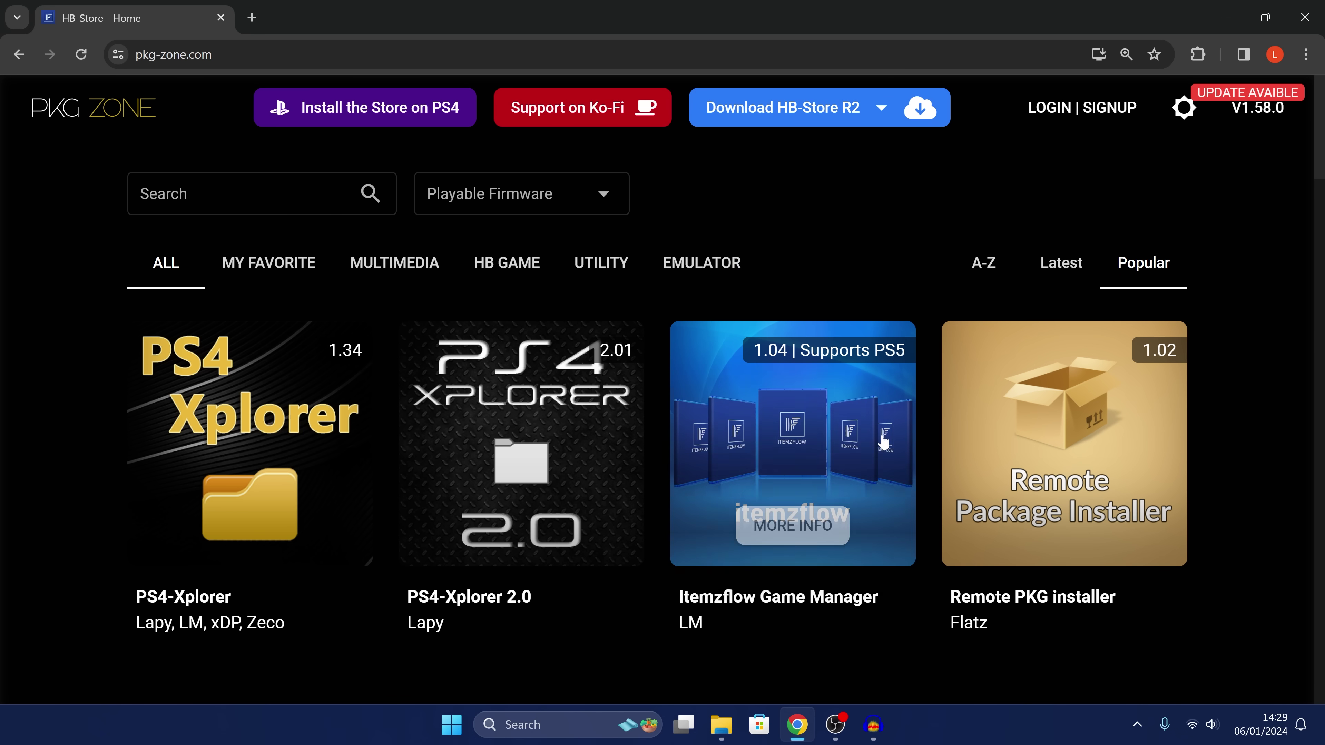
click(770, 427)
scroll(715, 454, down, 8)
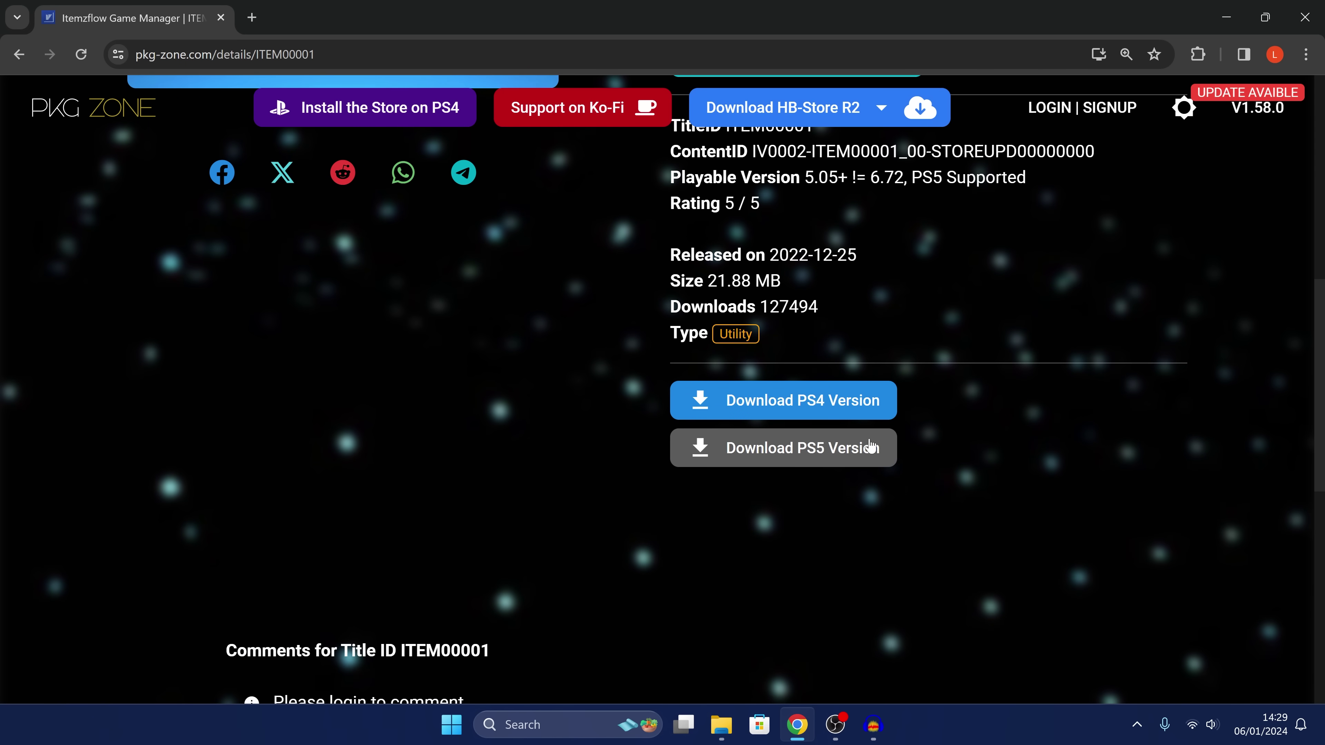
scroll(834, 449, up, 10)
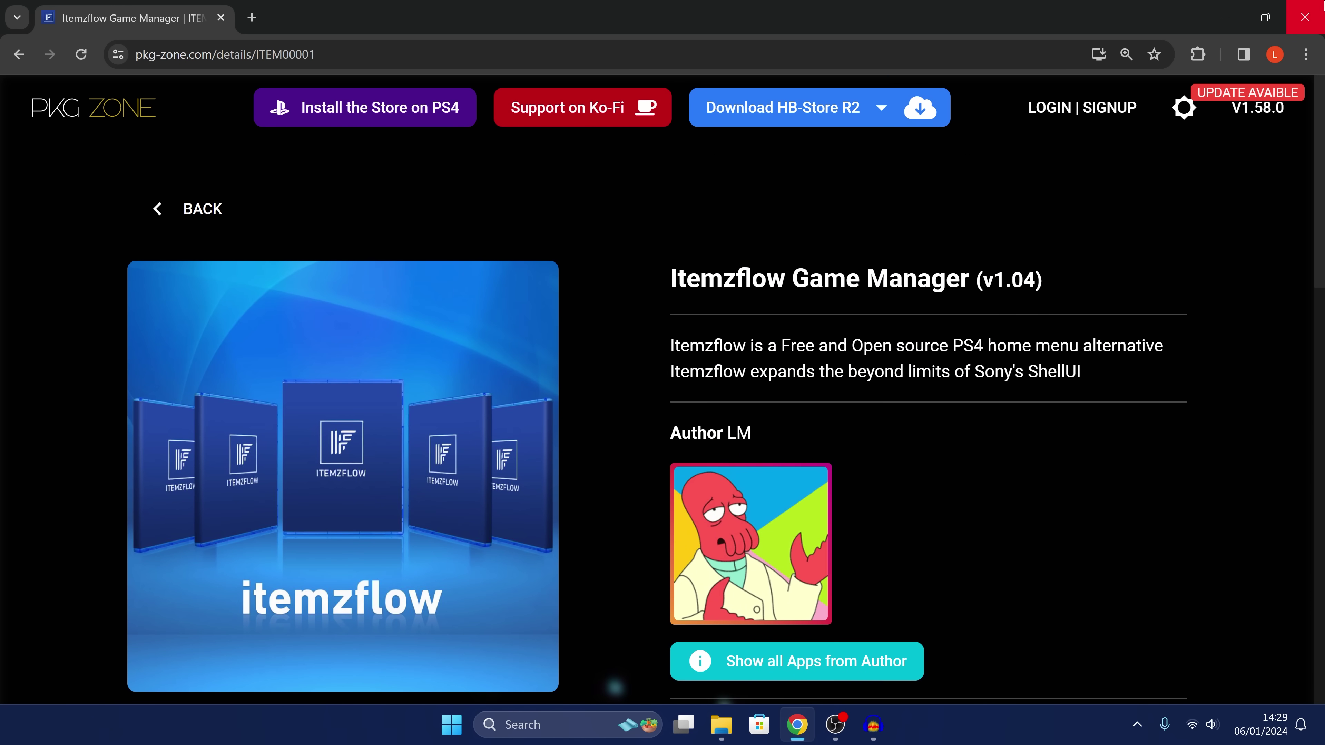
Close Chrome and open the exploitHosts.zip archive from the desktop.
click(1309, 16)
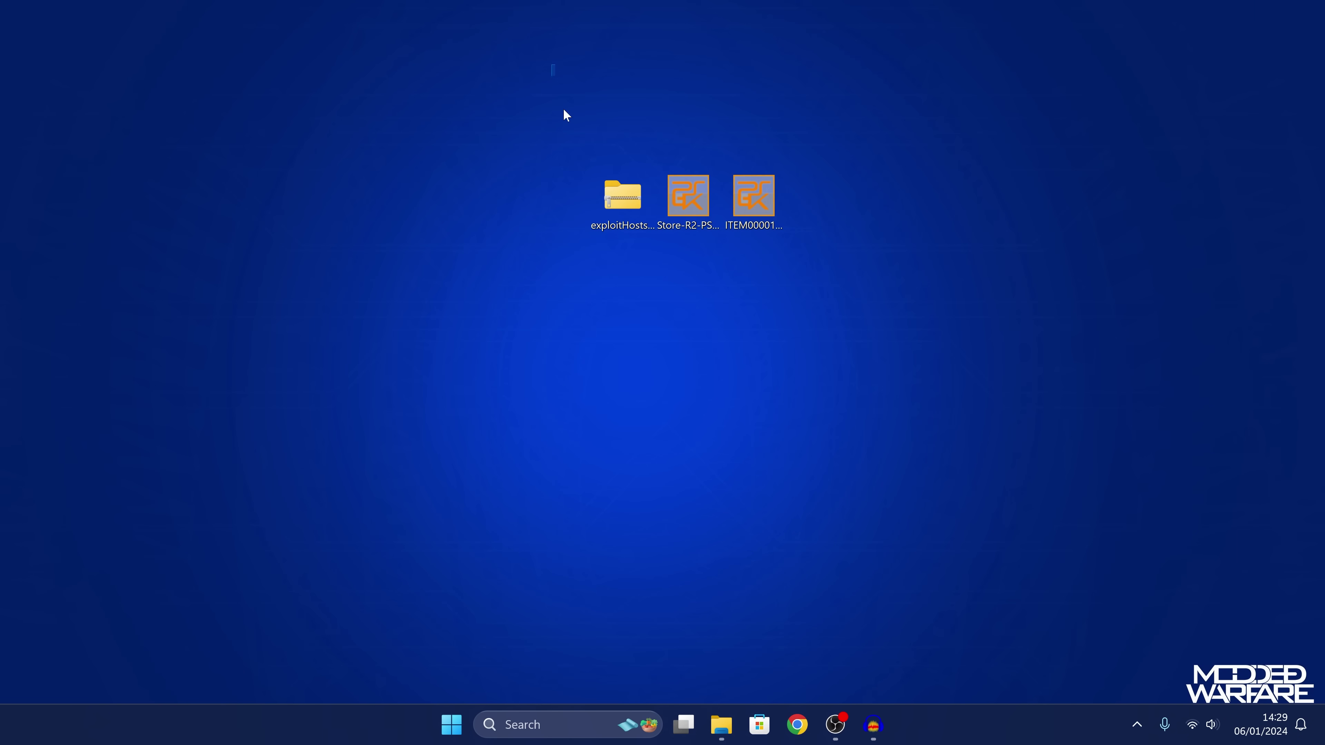
drag(563, 109, 662, 315)
drag(633, 96, 580, 270)
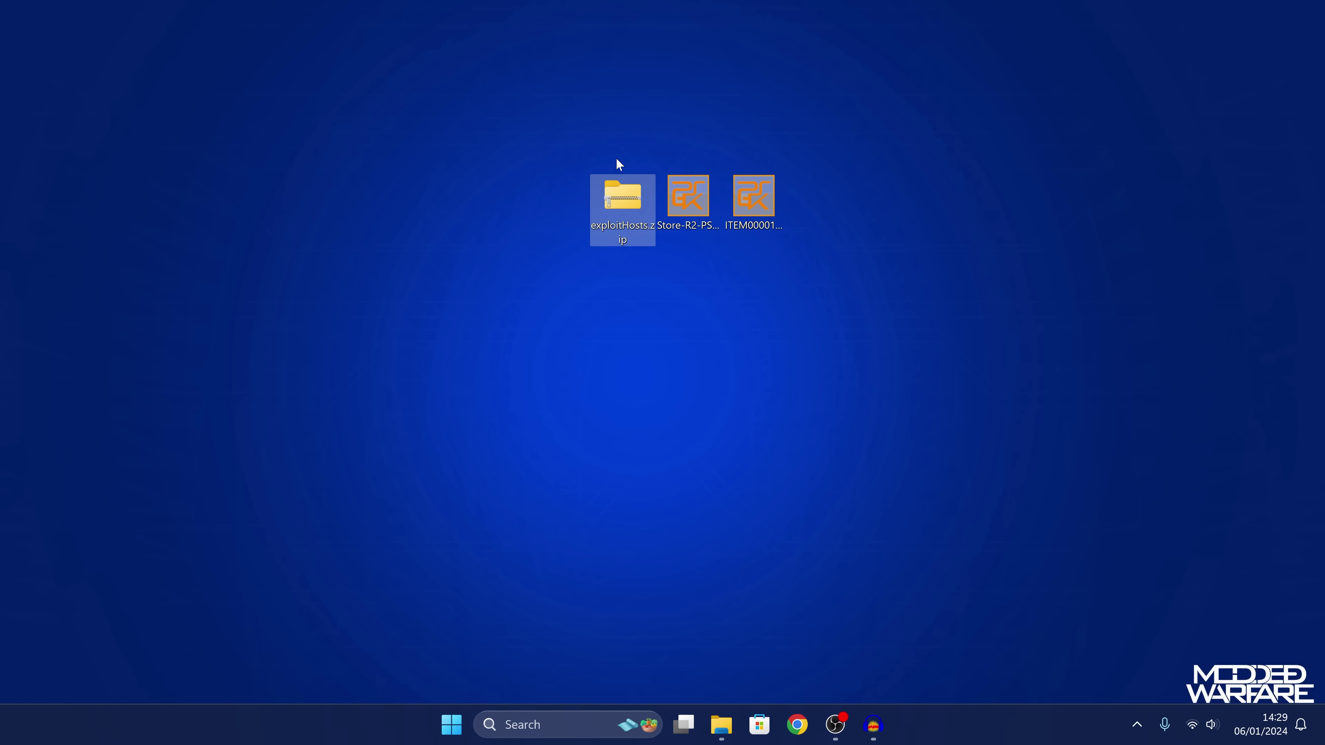
double_click(633, 207)
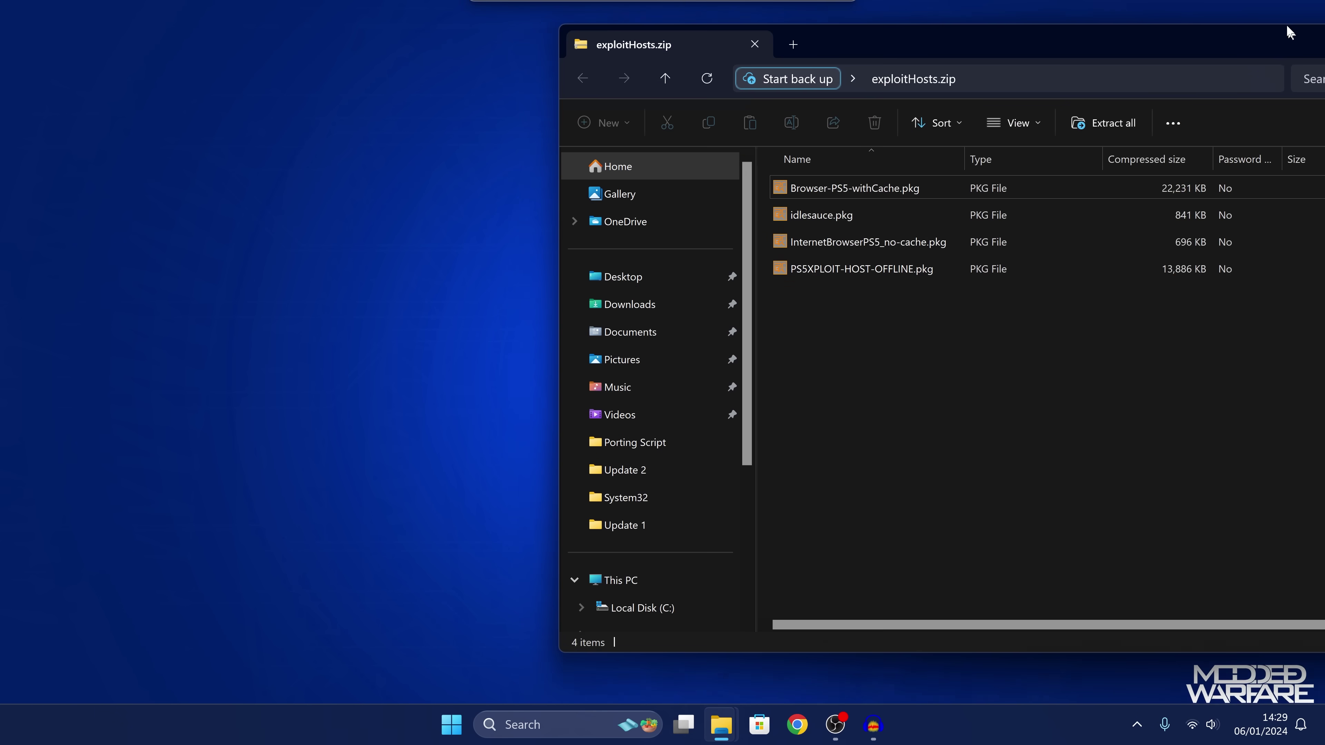
drag(1286, 24, 965, 85)
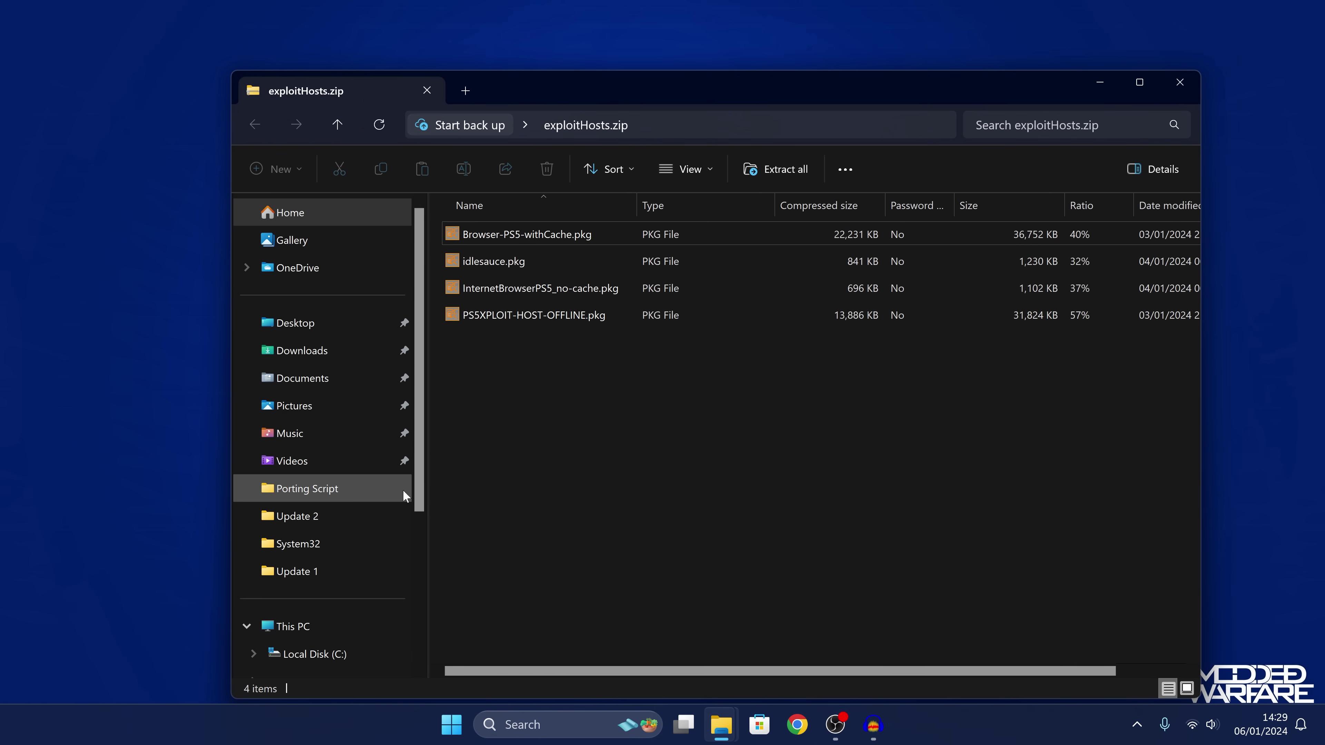
Select idlesauce.pkg and InternetBrowserPS5_no-cache.pkg in the exploitHosts.zip archive.
drag(592, 483, 696, 238)
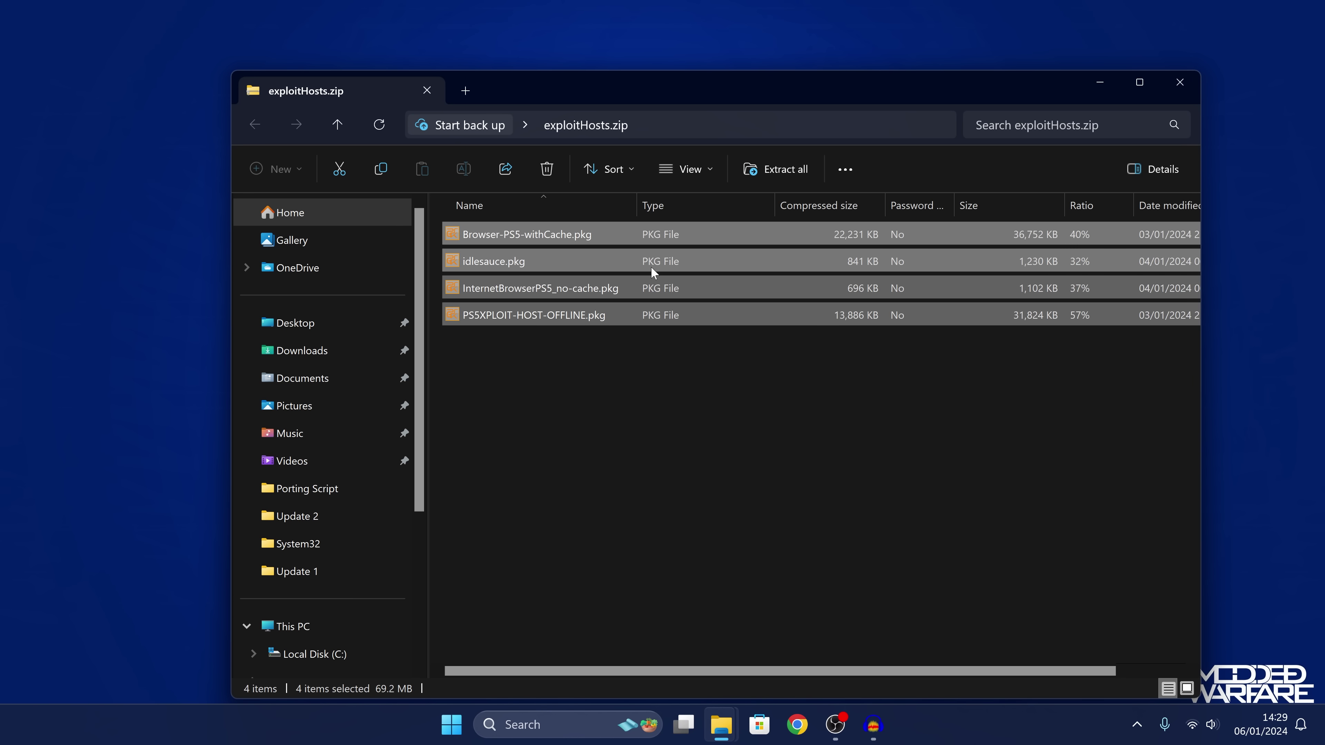
click(609, 288)
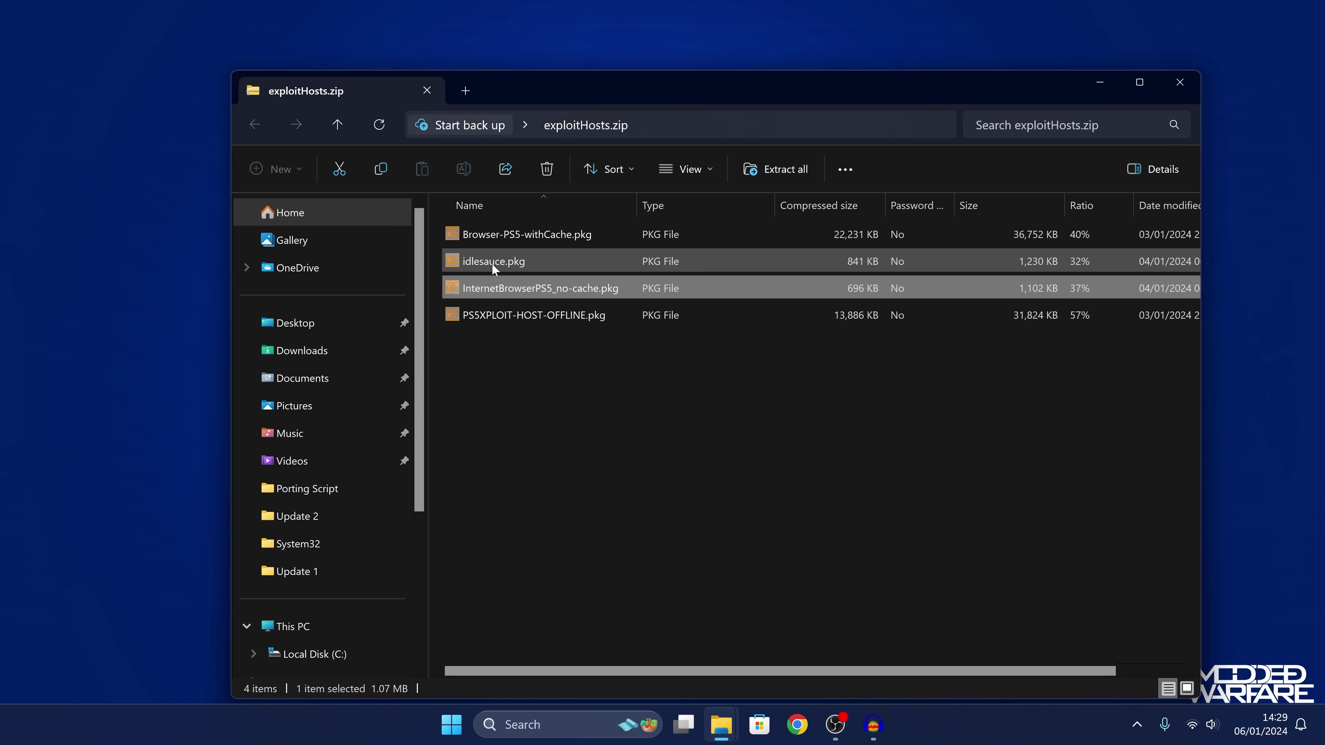
click(513, 260)
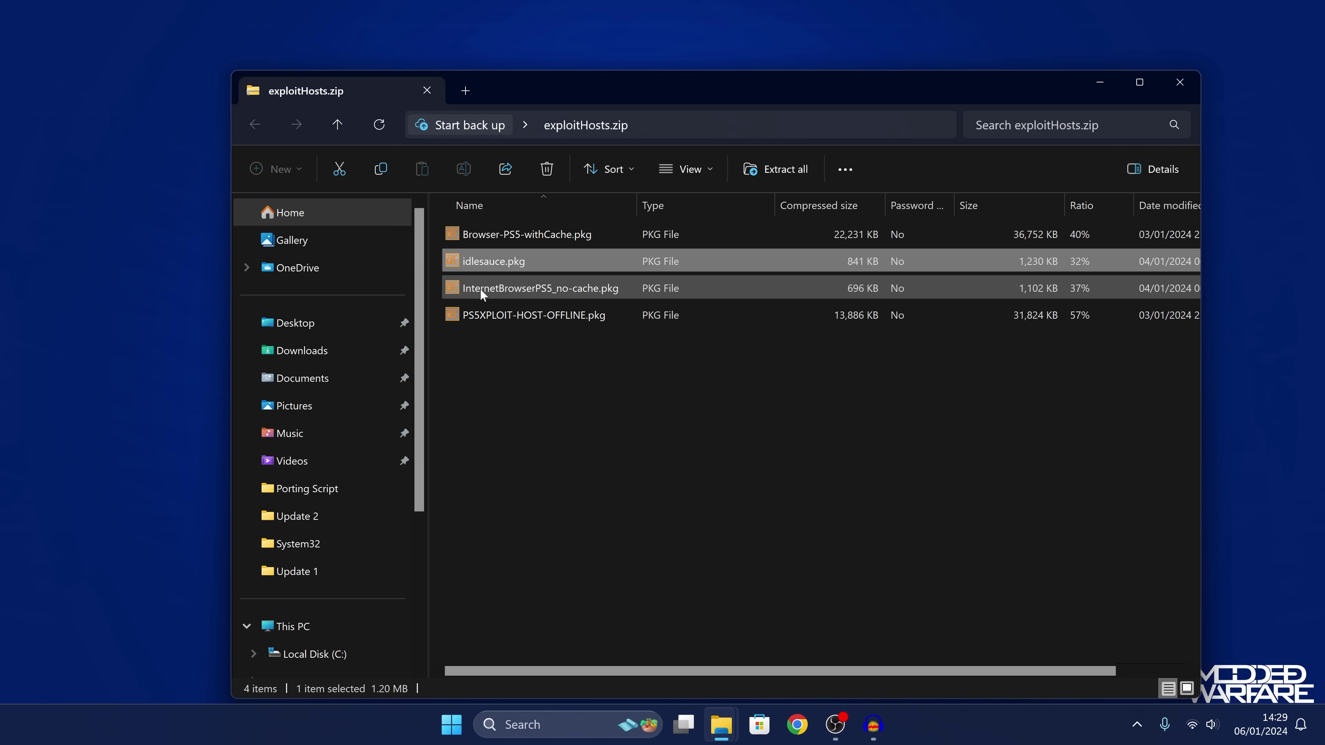
ctrl+click(560, 291)
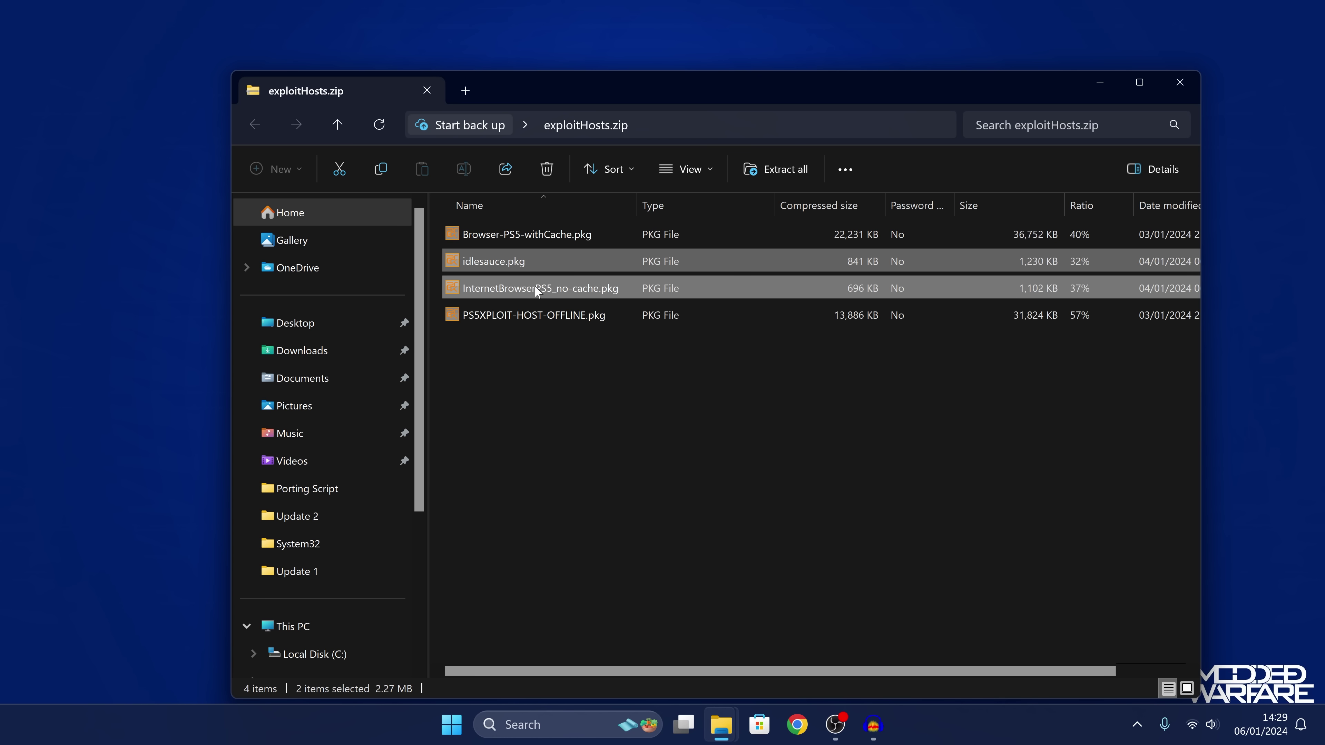
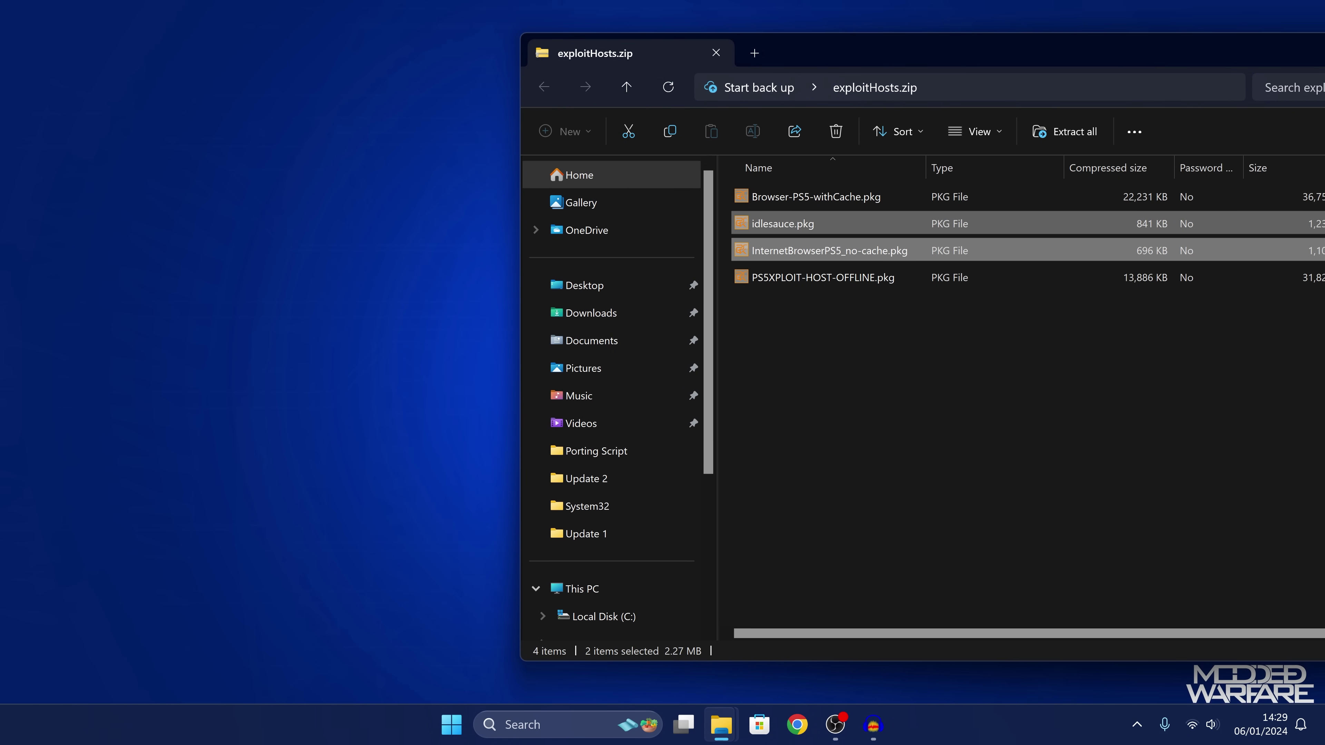
Open This PC in a new File Explorer window and check the file system of the USB (E:) drive in its properties.
key(super+e)
drag(792, 196, 721, 66)
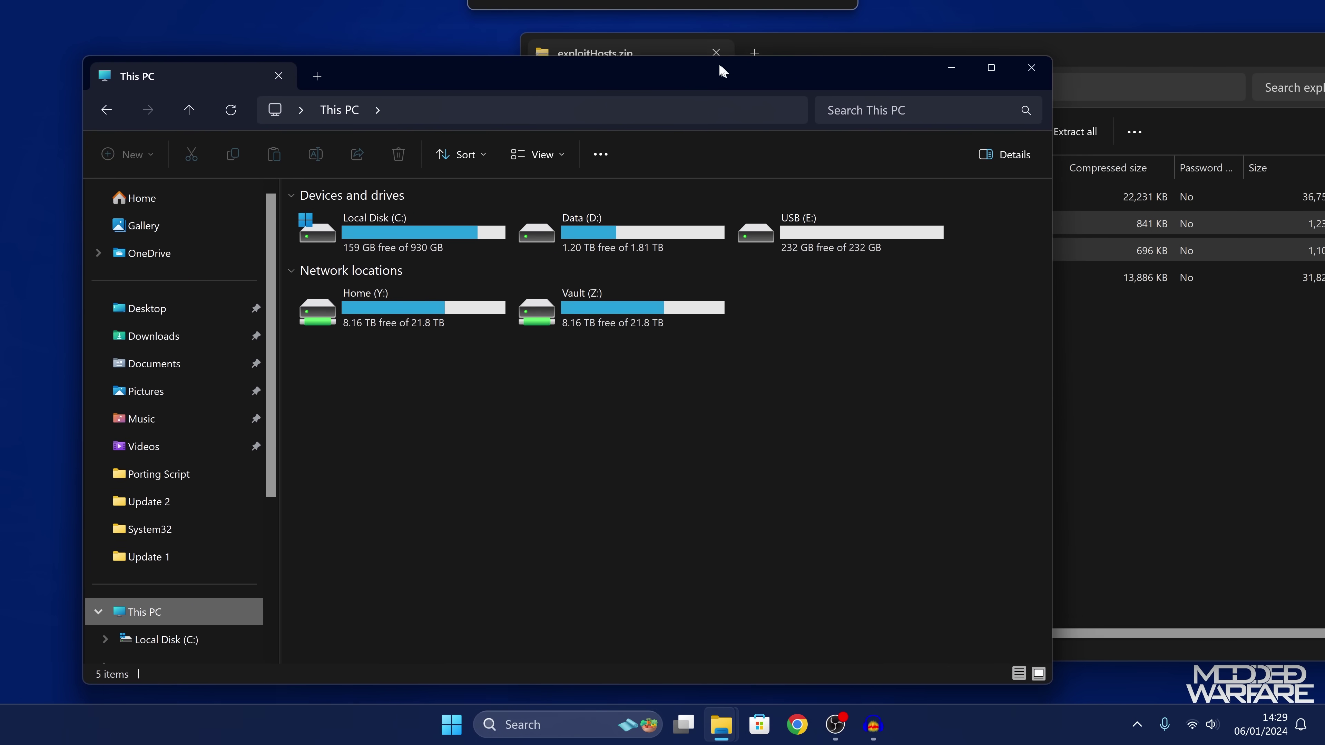
click(778, 231)
right_click(802, 232)
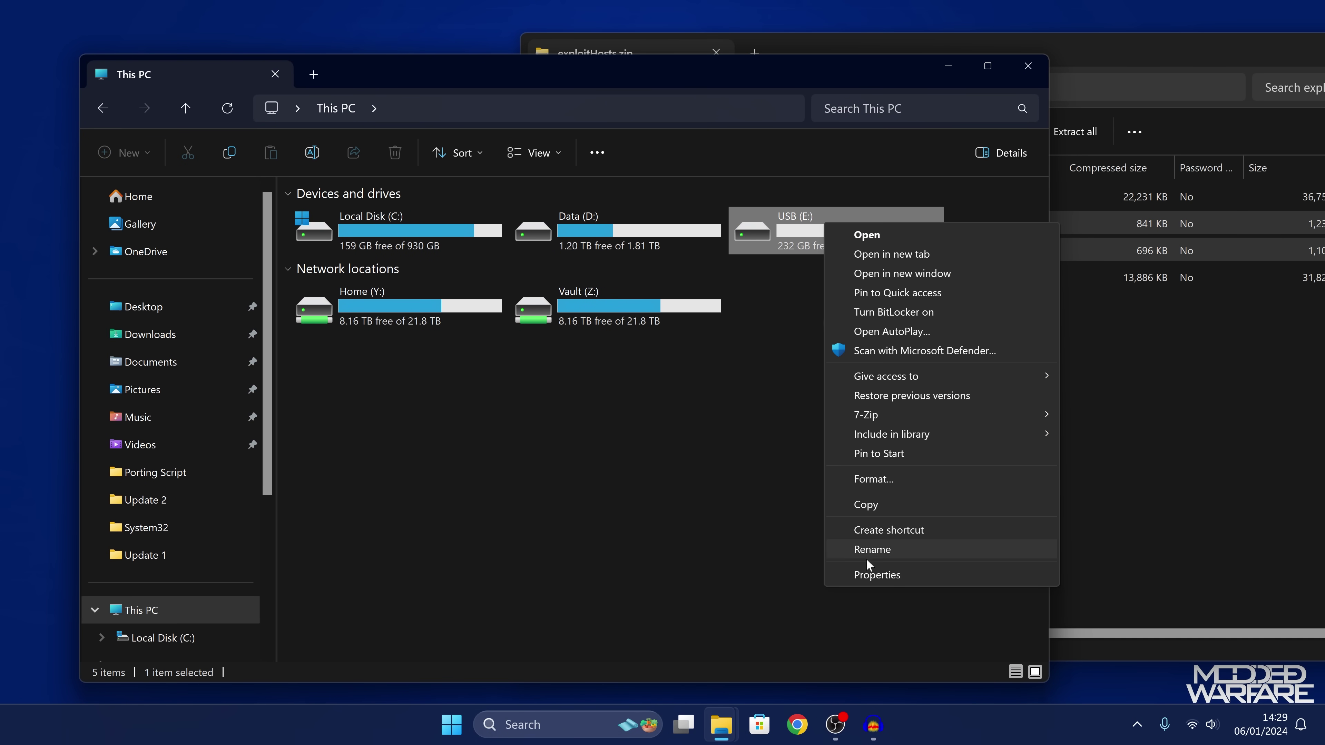
click(875, 574)
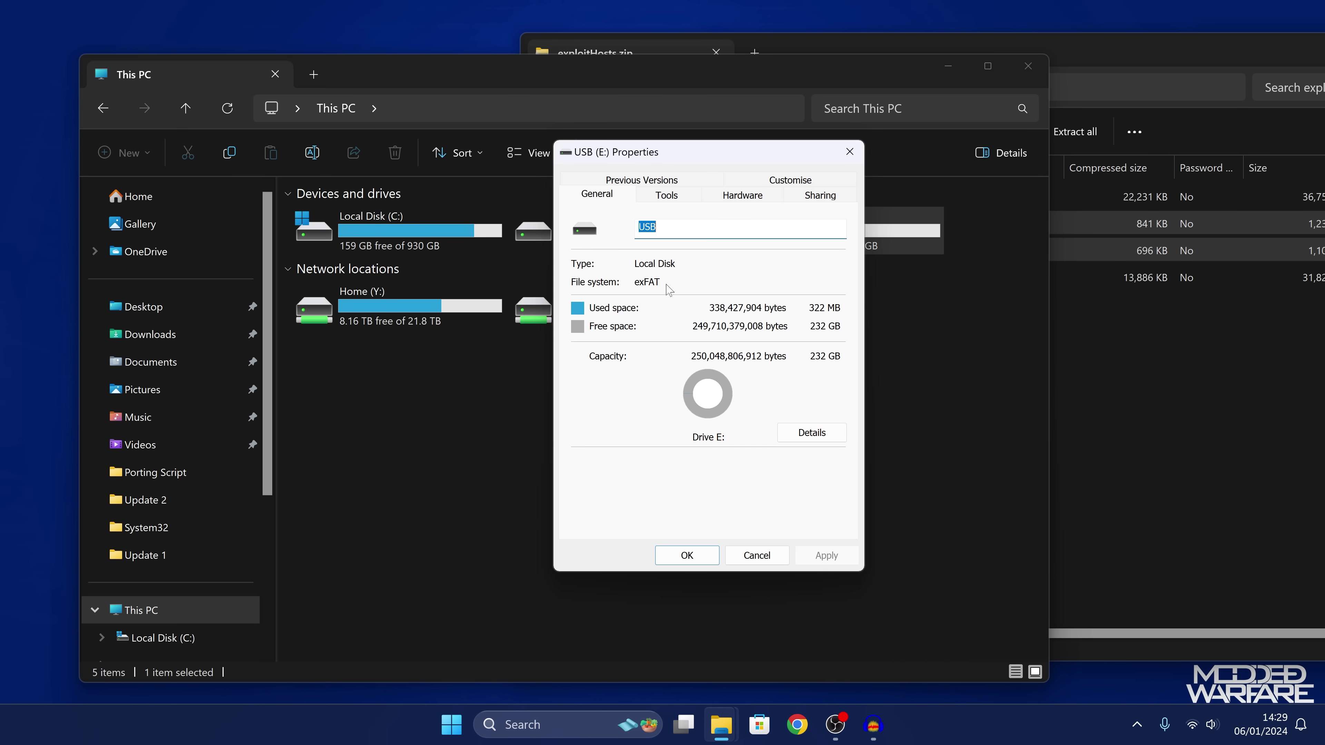
click(842, 159)
Copy idlesauce.pkg, InternetBrowserPS5_no-cache.pkg, Store-R2-PS5.pkg and ITEM00001_V1.04.pkg to the root of the USB (E:) drive.
double_click(810, 221)
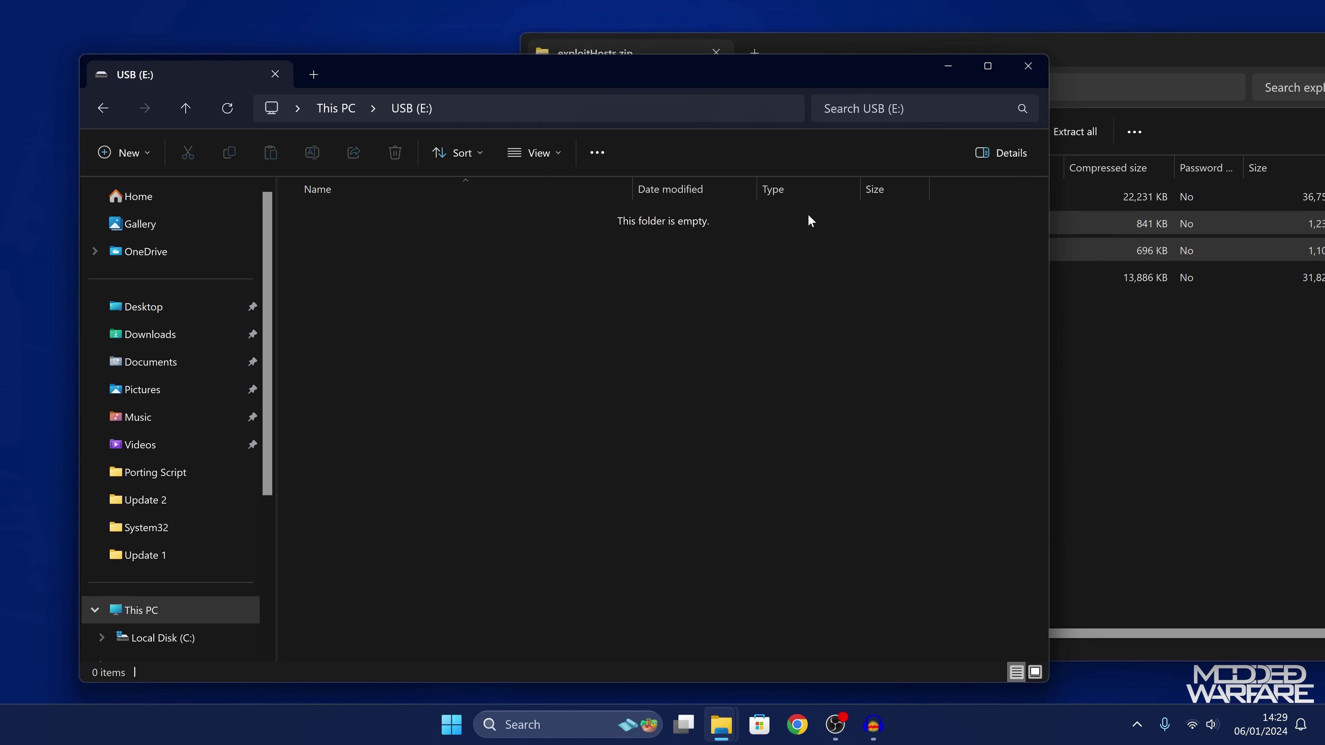
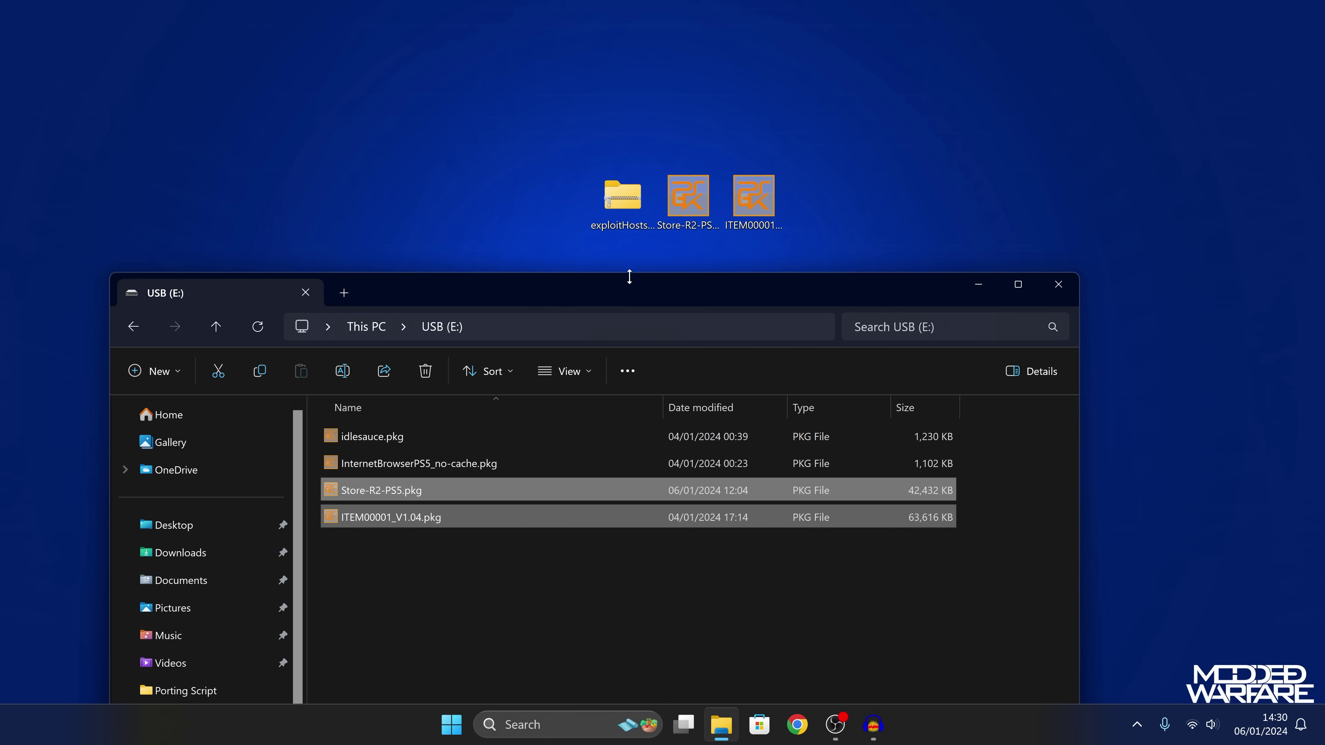
drag(629, 276, 735, 104)
click(559, 349)
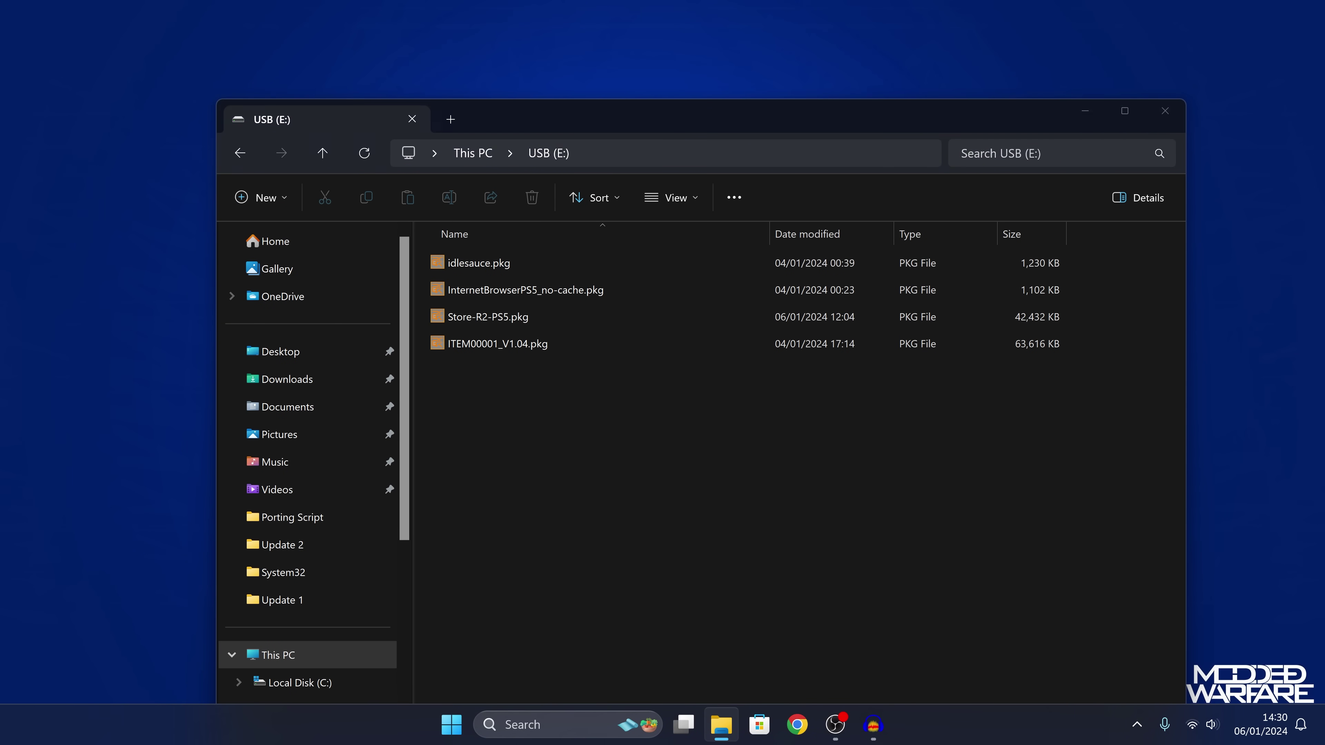
Copy Minecraft.pkg from the desktop to the USB (E:) drive and close its window.
drag(90, 113, 754, 434)
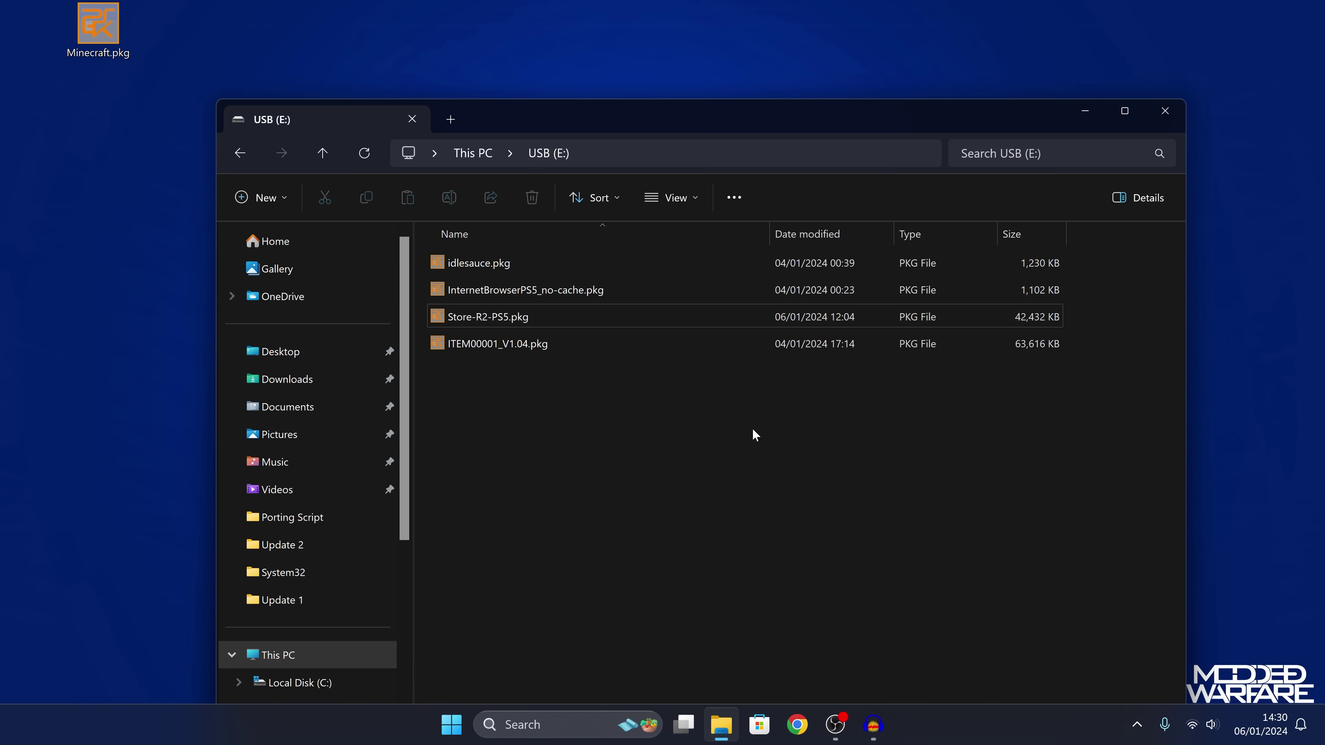
click(781, 533)
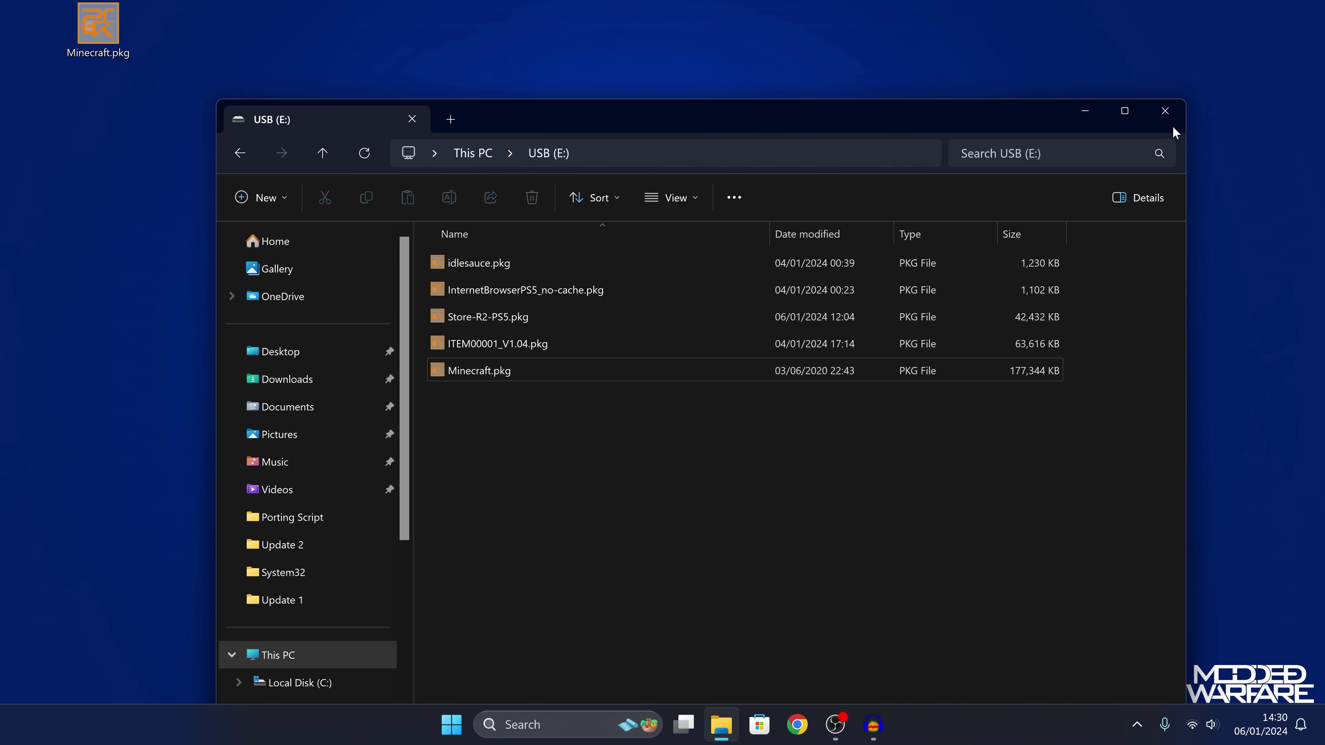
click(1176, 110)
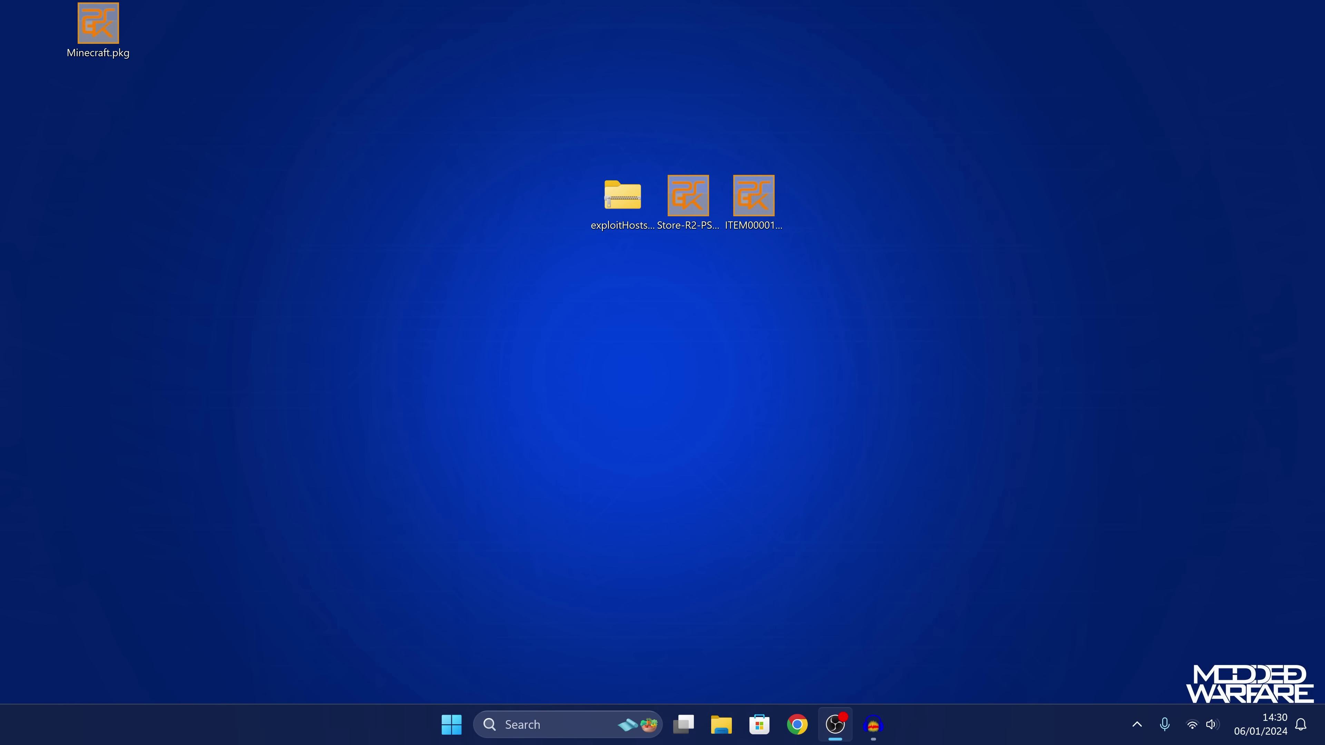
Safely eject the USB drive from the PC.
click(1137, 724)
click(1067, 673)
click(1069, 634)
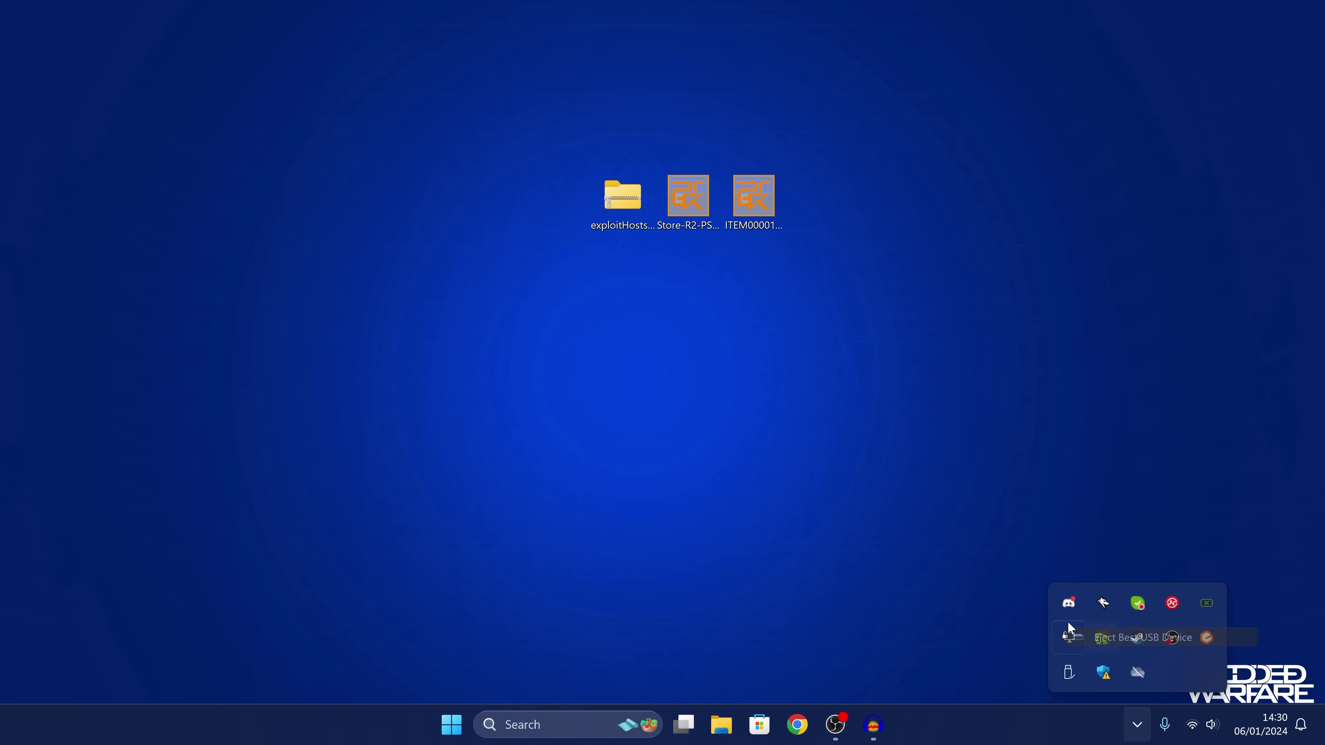
click(771, 502)
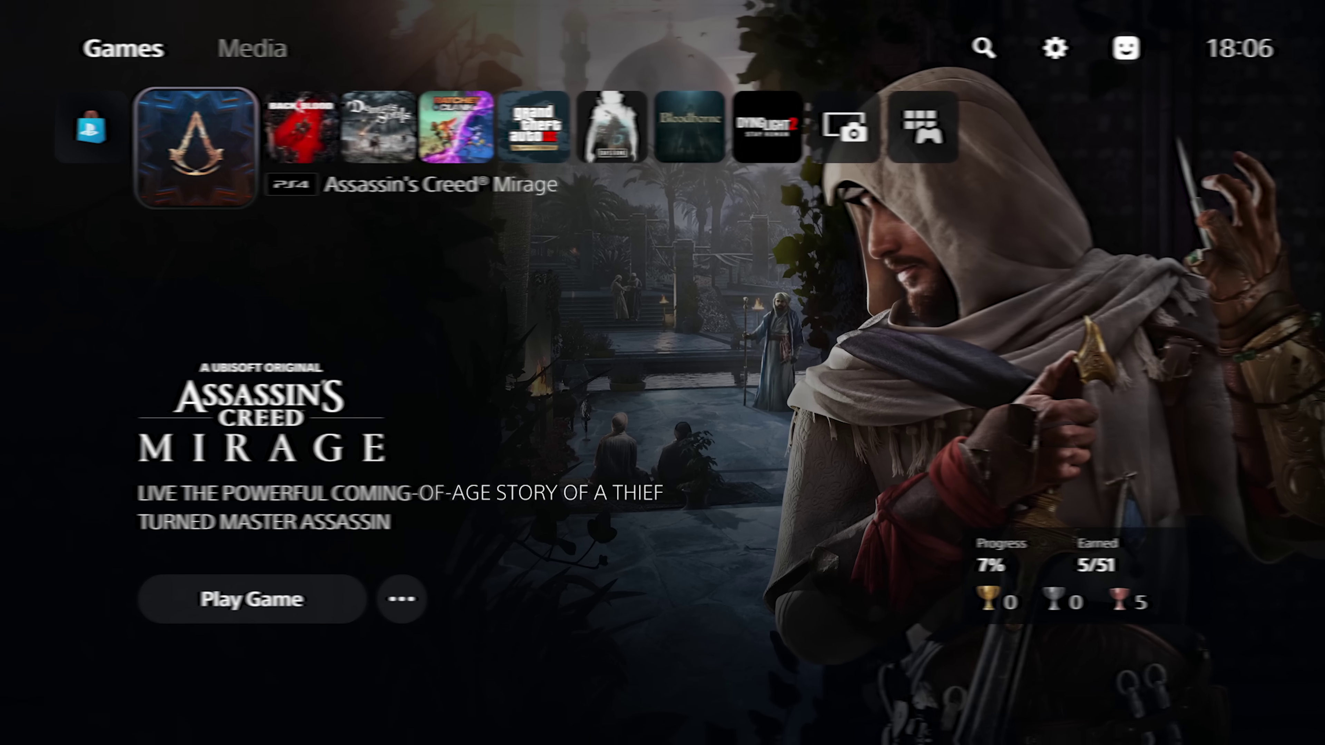
Switch to the PS5 and open Debug Settings from the console settings.
key(Right)
key(Return)
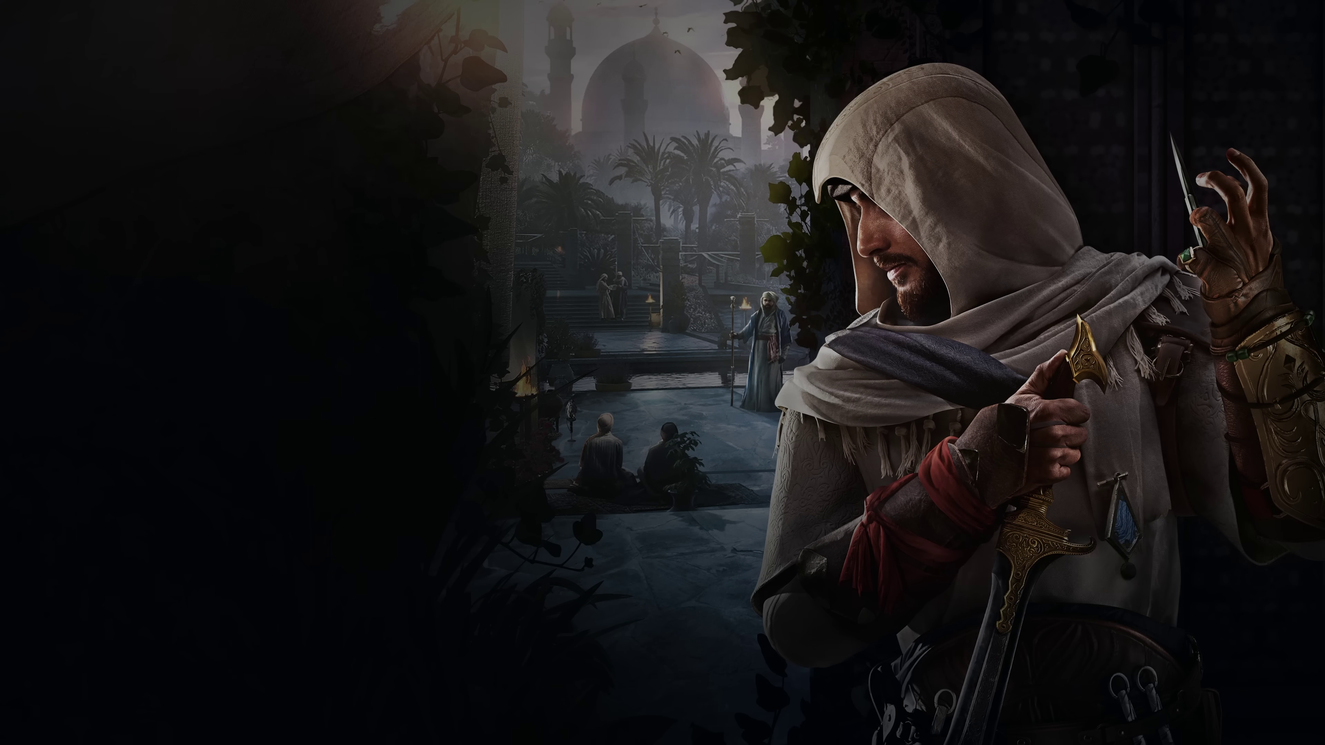
key(Down)
key(Down)
key(Down)
key(Down)
key(Down)
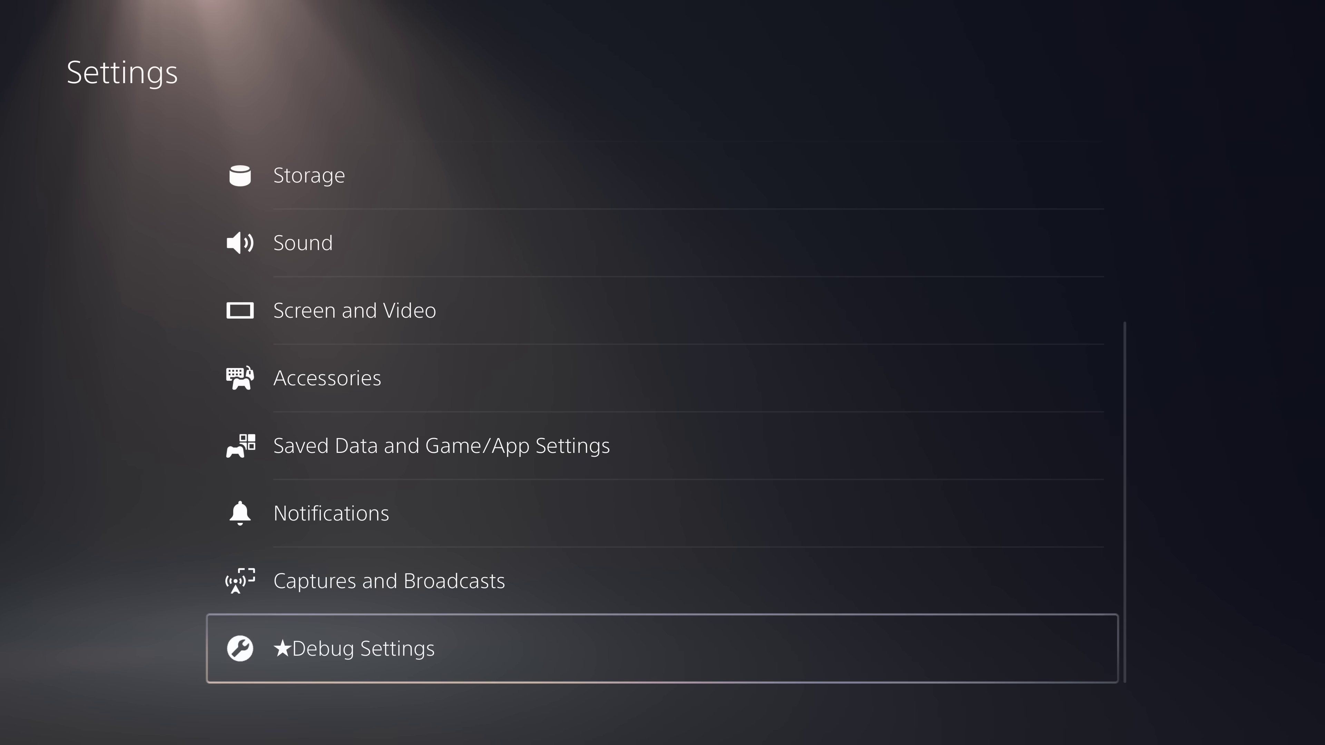
key(Return)
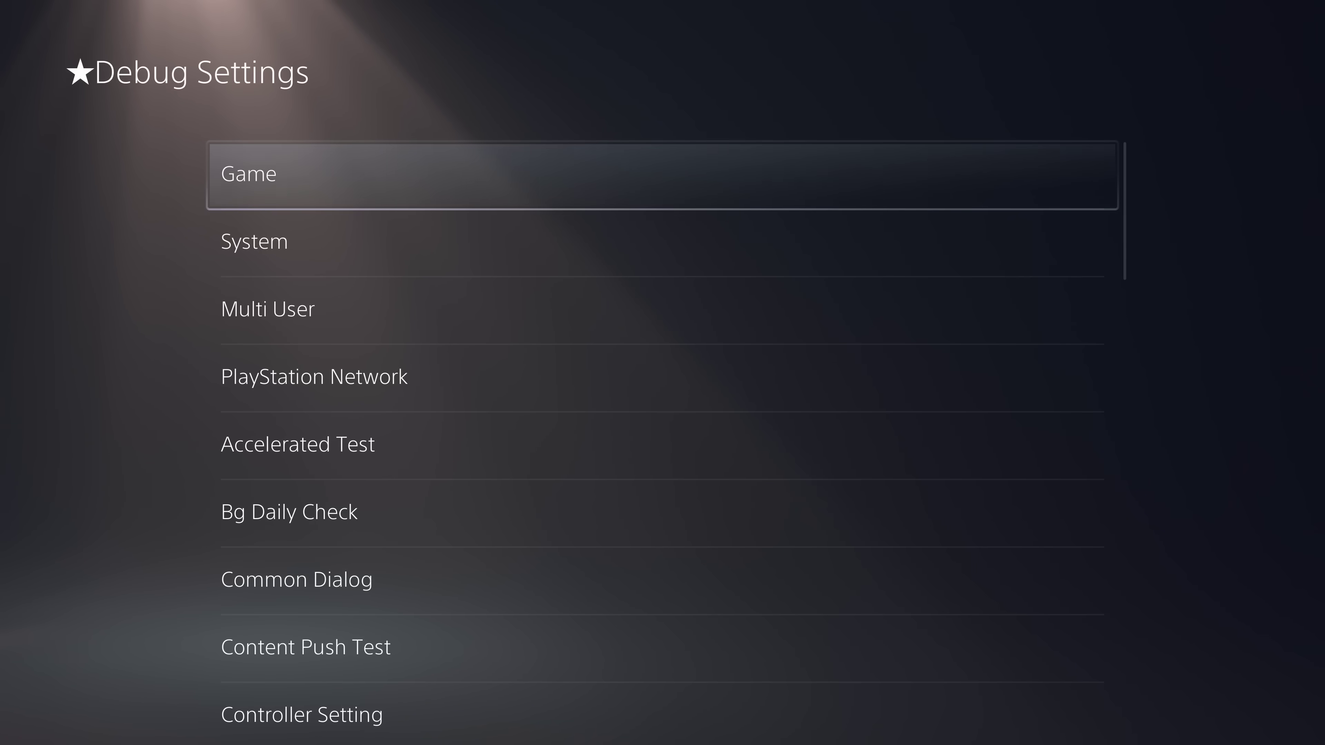
Open the Package Installer under the Game debug settings.
key(Return)
key(Return)
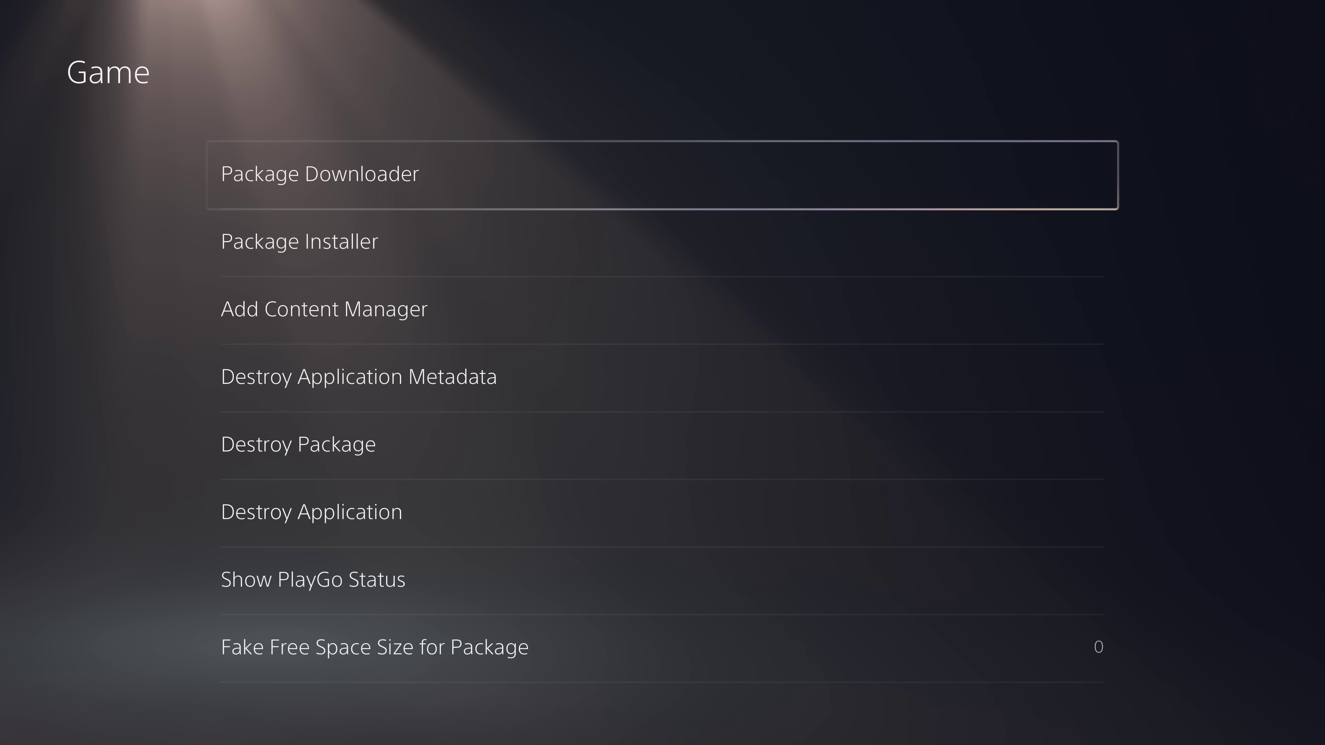
key(Down)
key(Return)
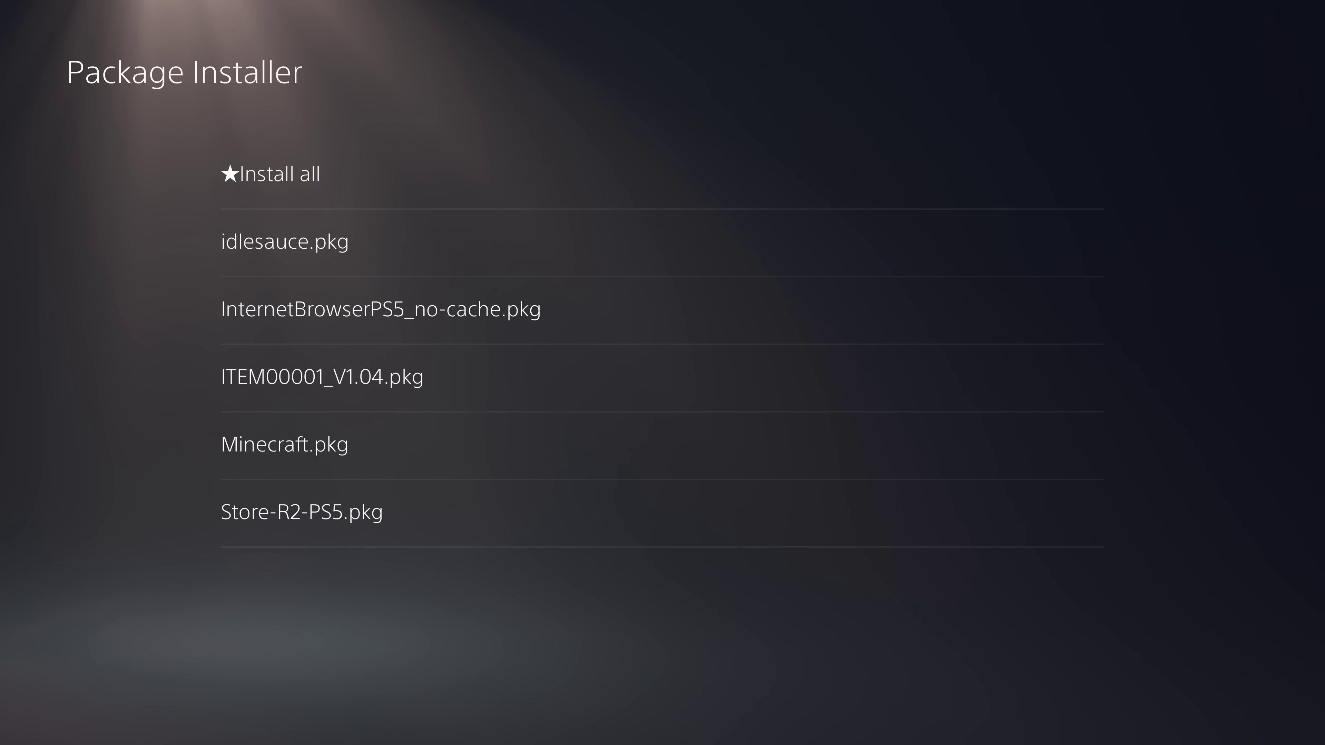
Install all packages from the USB drive with the Install all option.
key(Down)
key(Down)
key(Up)
key(Up)
key(Up)
key(Up)
key(Up)
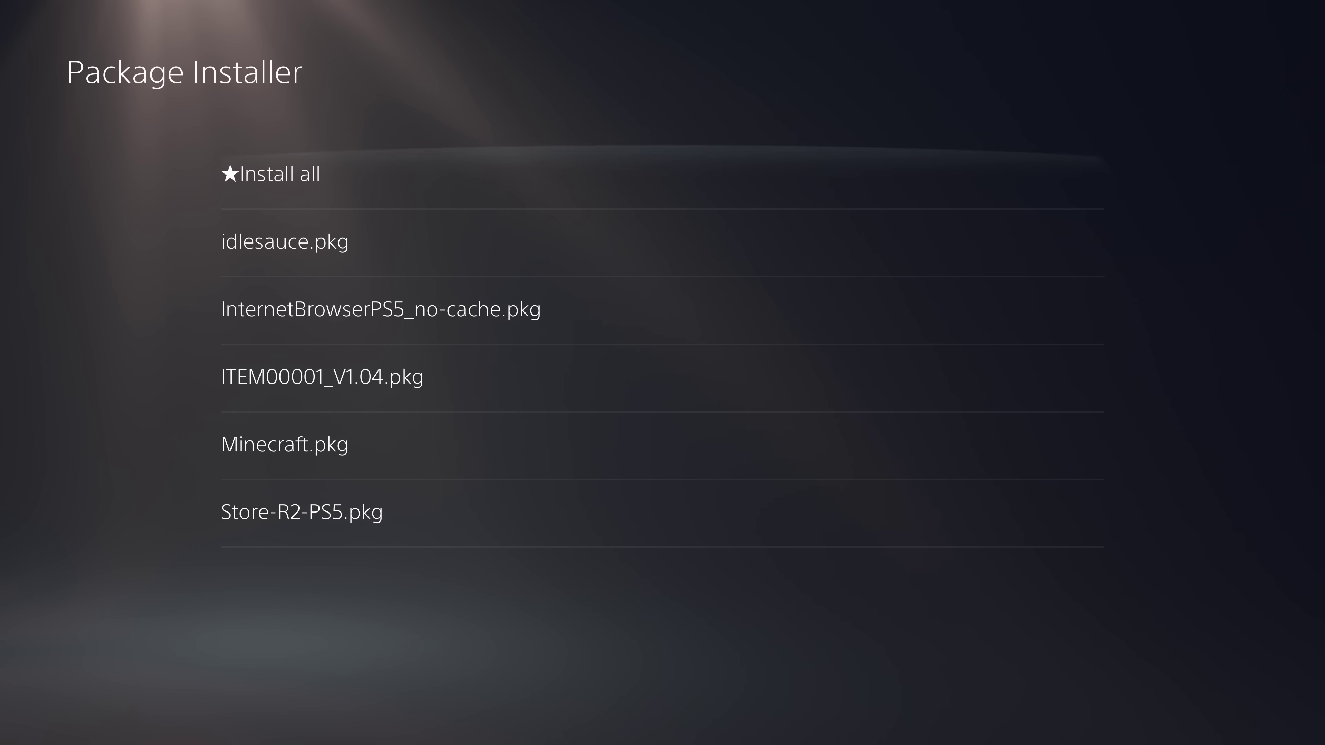
key(Down)
key(Down)
key(Up)
key(Up)
key(Return)
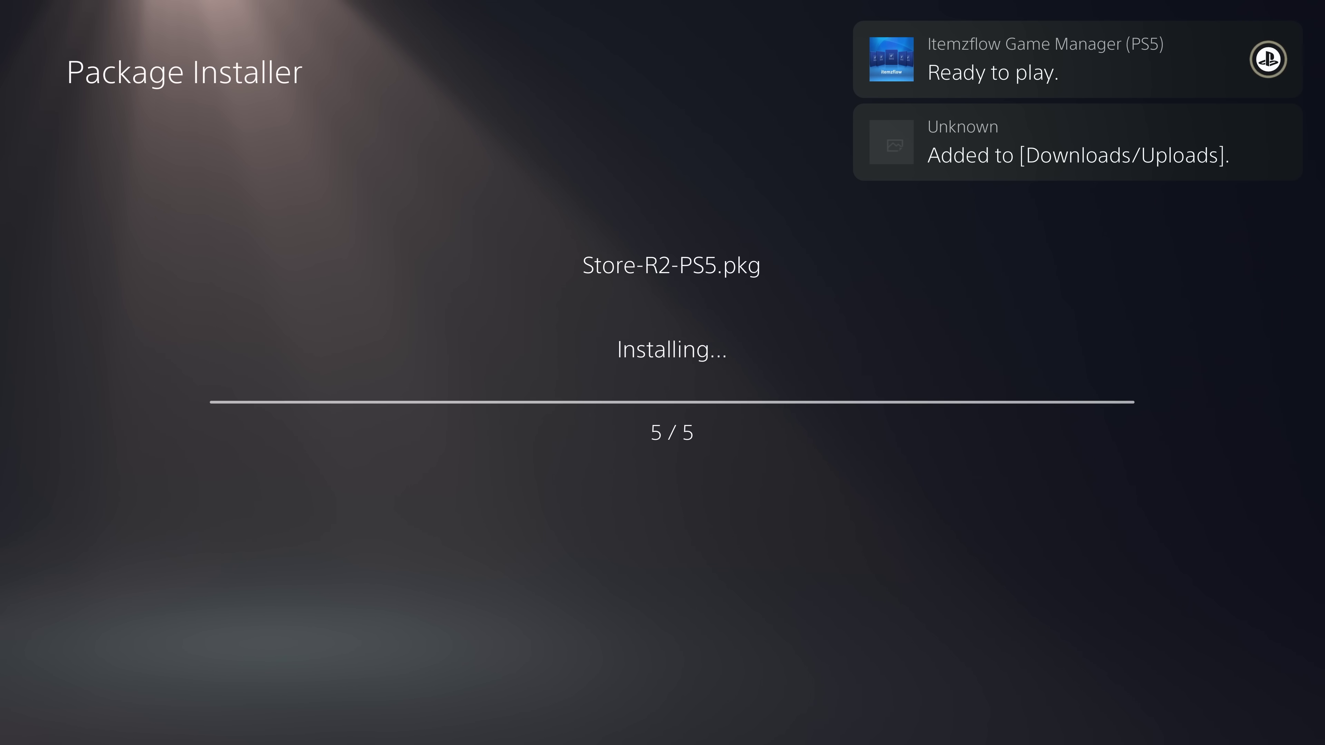
Leave the Package Installer and settings and return to the PS5 home screen.
key(Down)
key(Down)
key(Down)
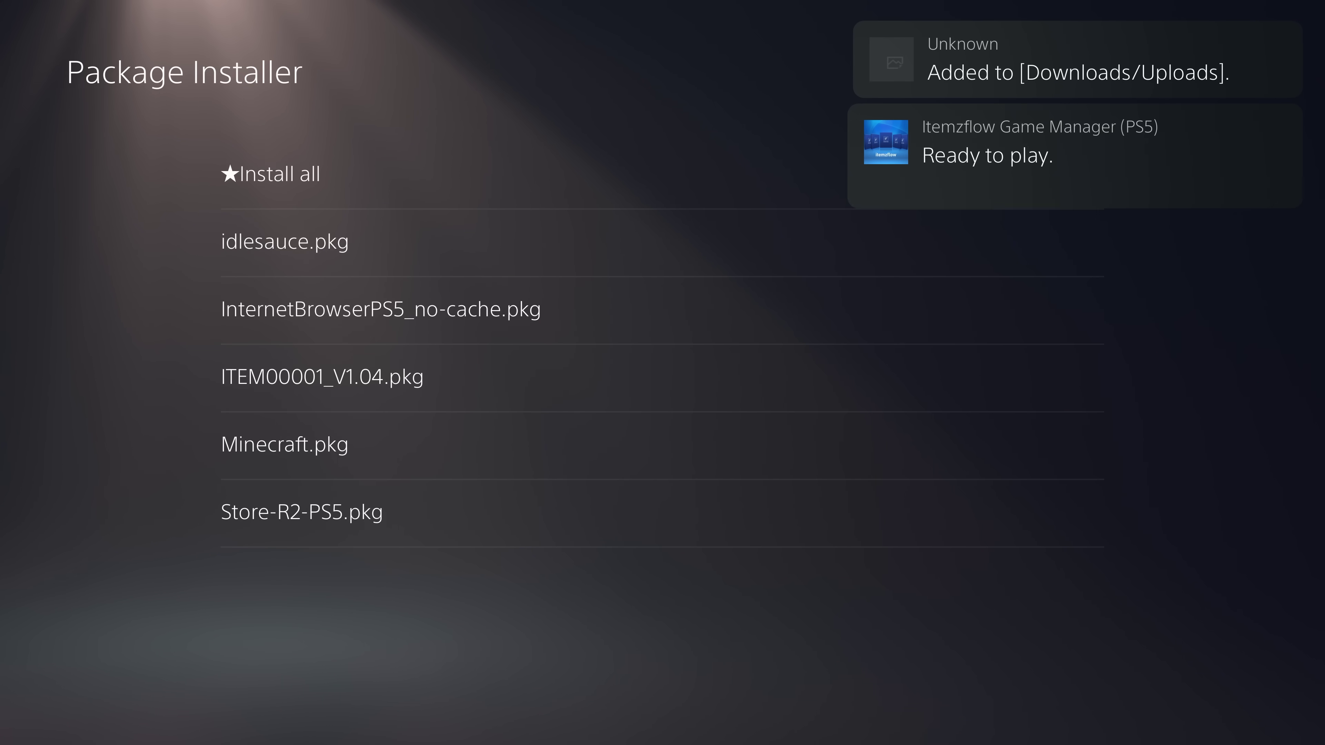
key(Escape)
key(Escape)
key(Escape)
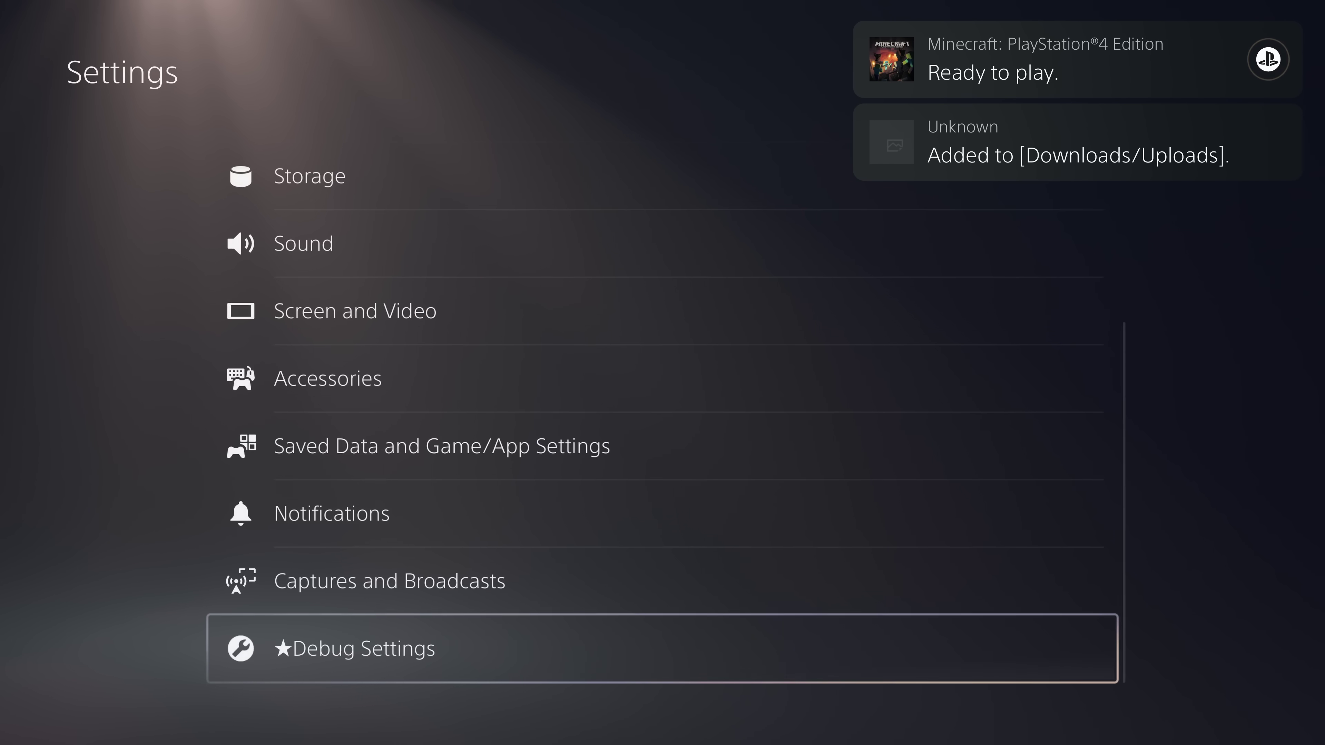
key(Escape)
Look through the newly installed apps on the home screen and launch Minecraft.
key(Down)
key(Up)
key(Left)
key(Left)
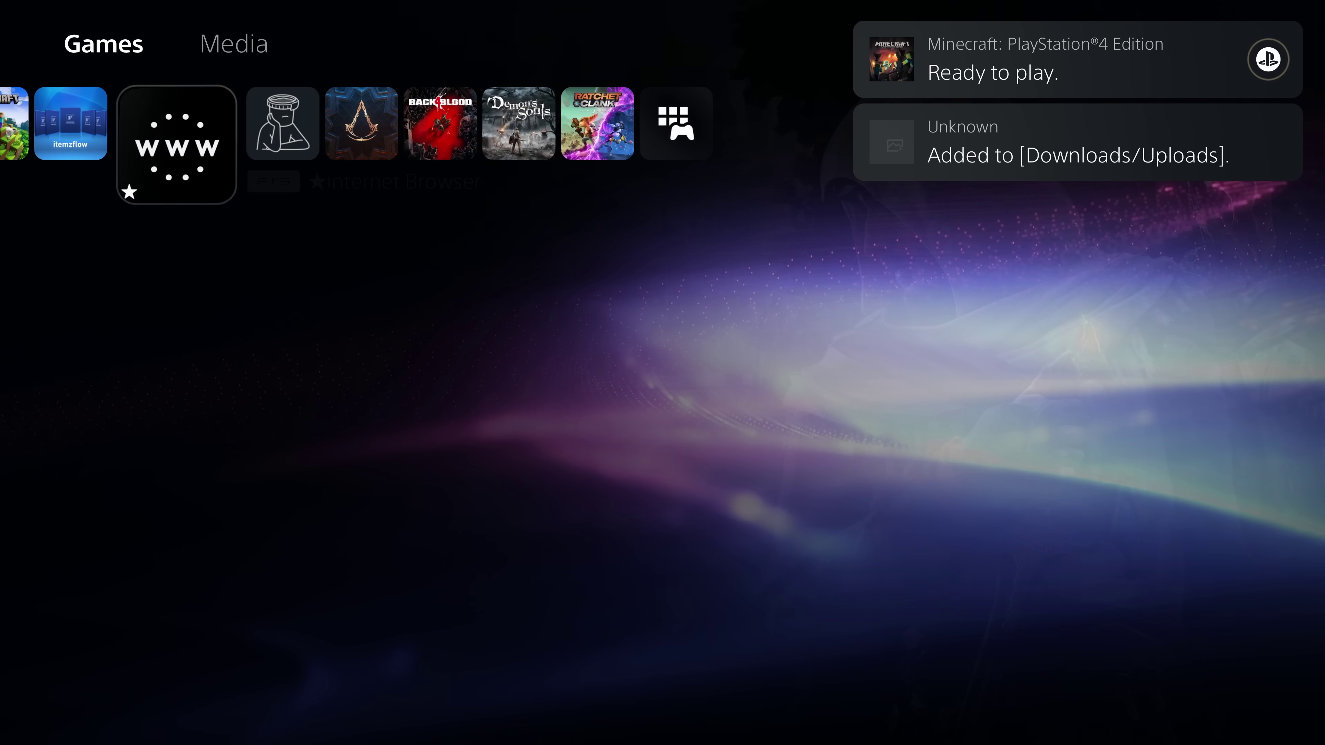
key(Left)
key(Left)
key(Left)
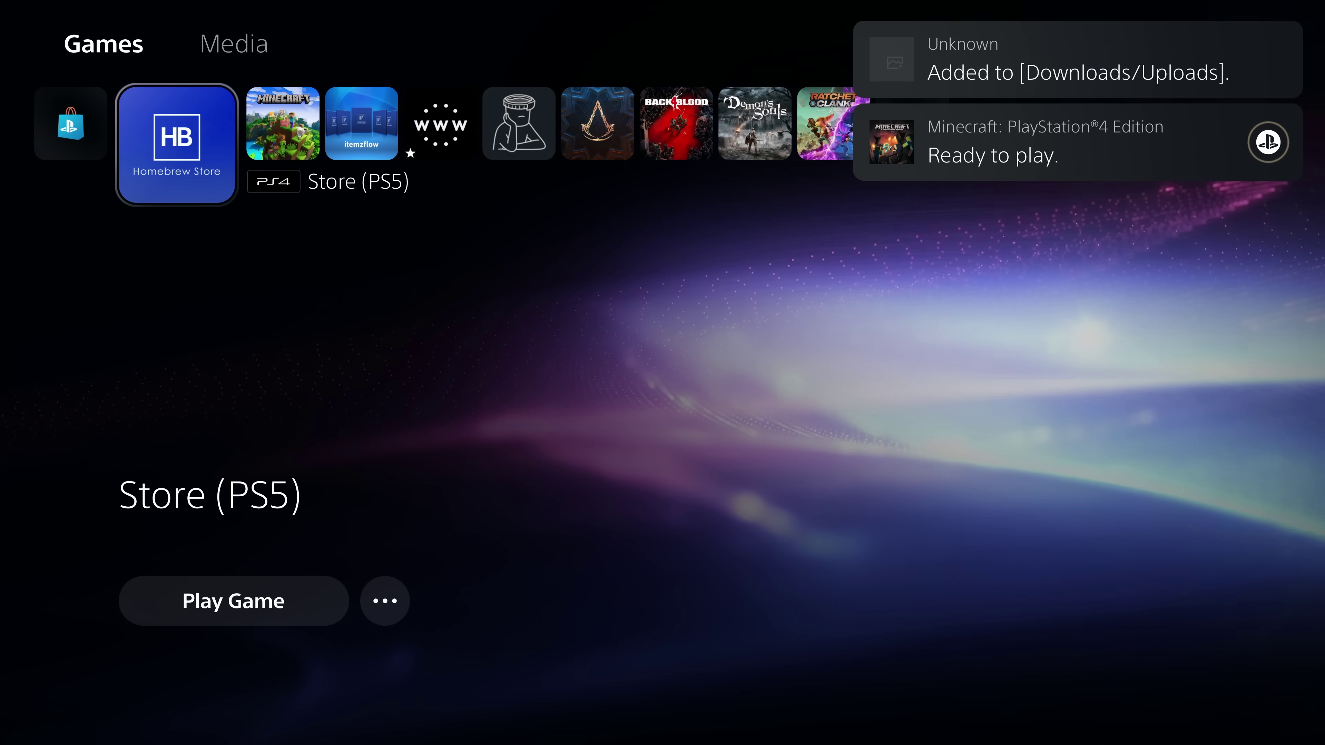
key(Right)
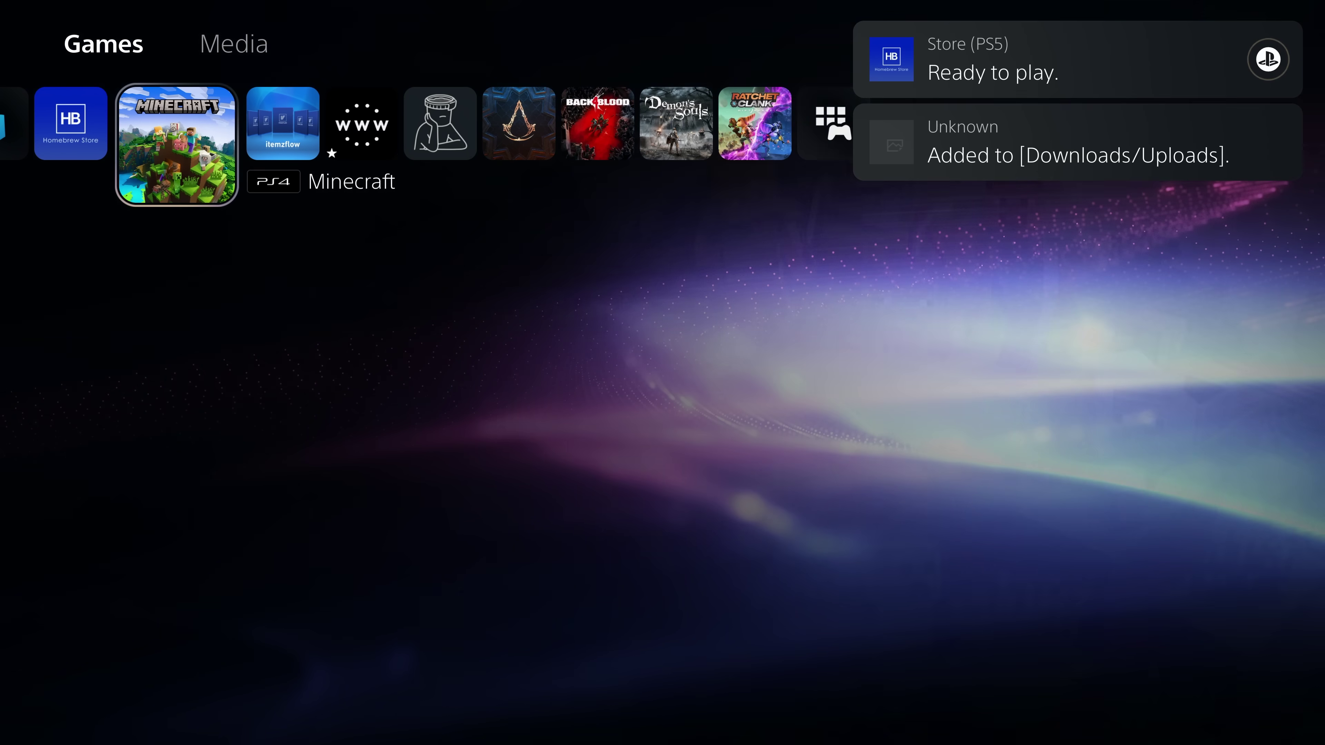
key(Return)
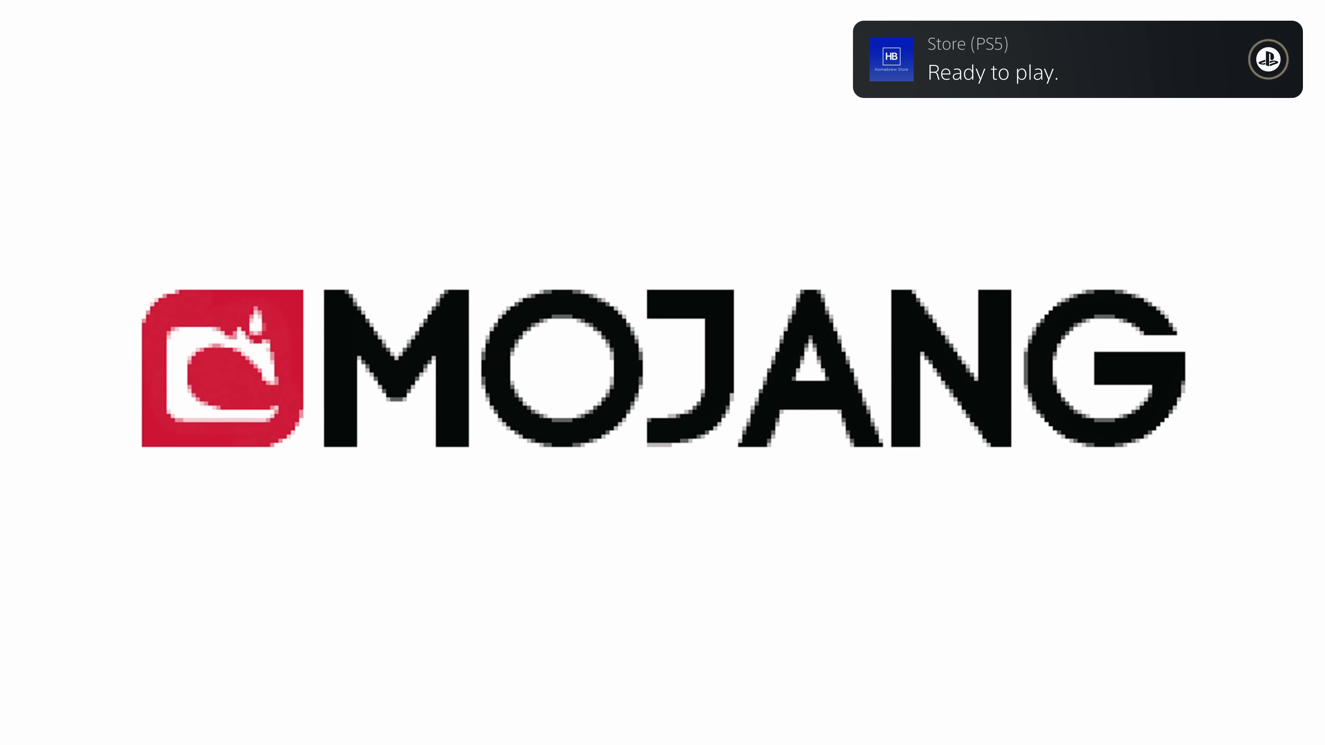
Close the running Minecraft game and return to the home screen.
key(Up)
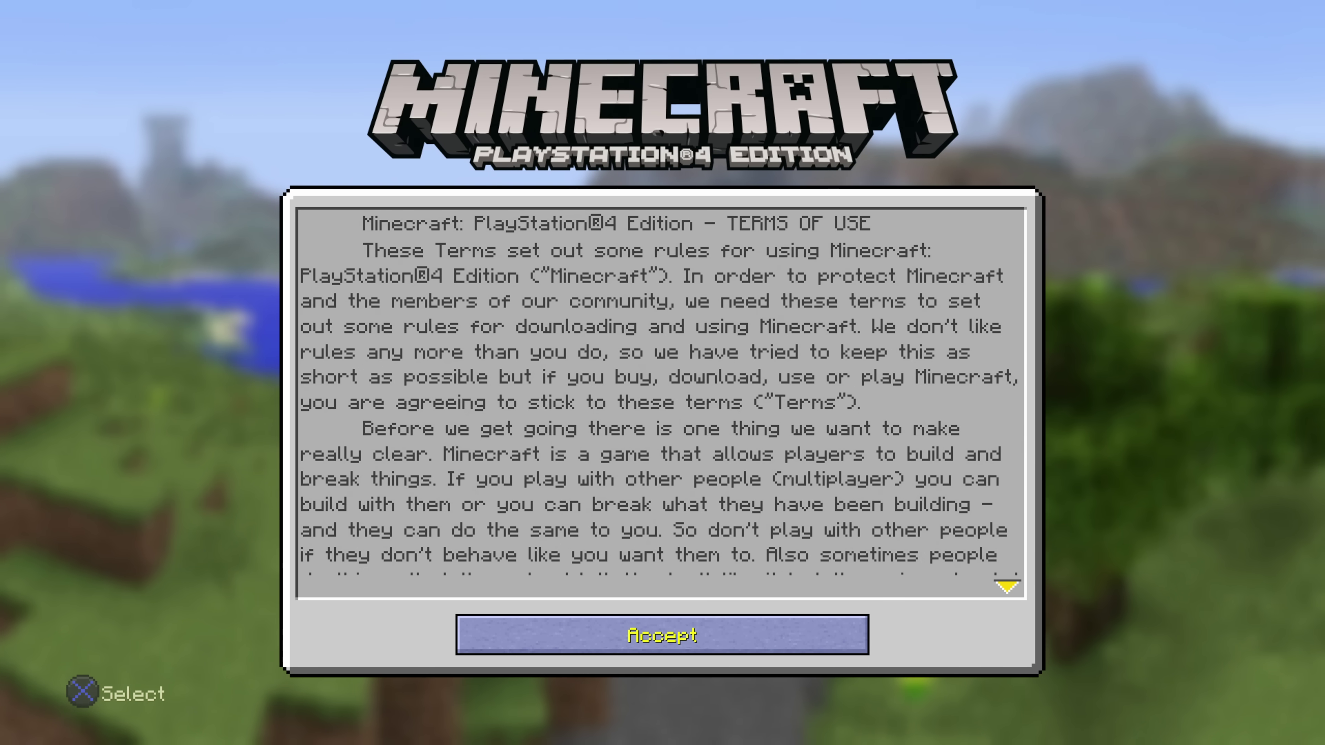
key(super)
key(Left)
key(Return)
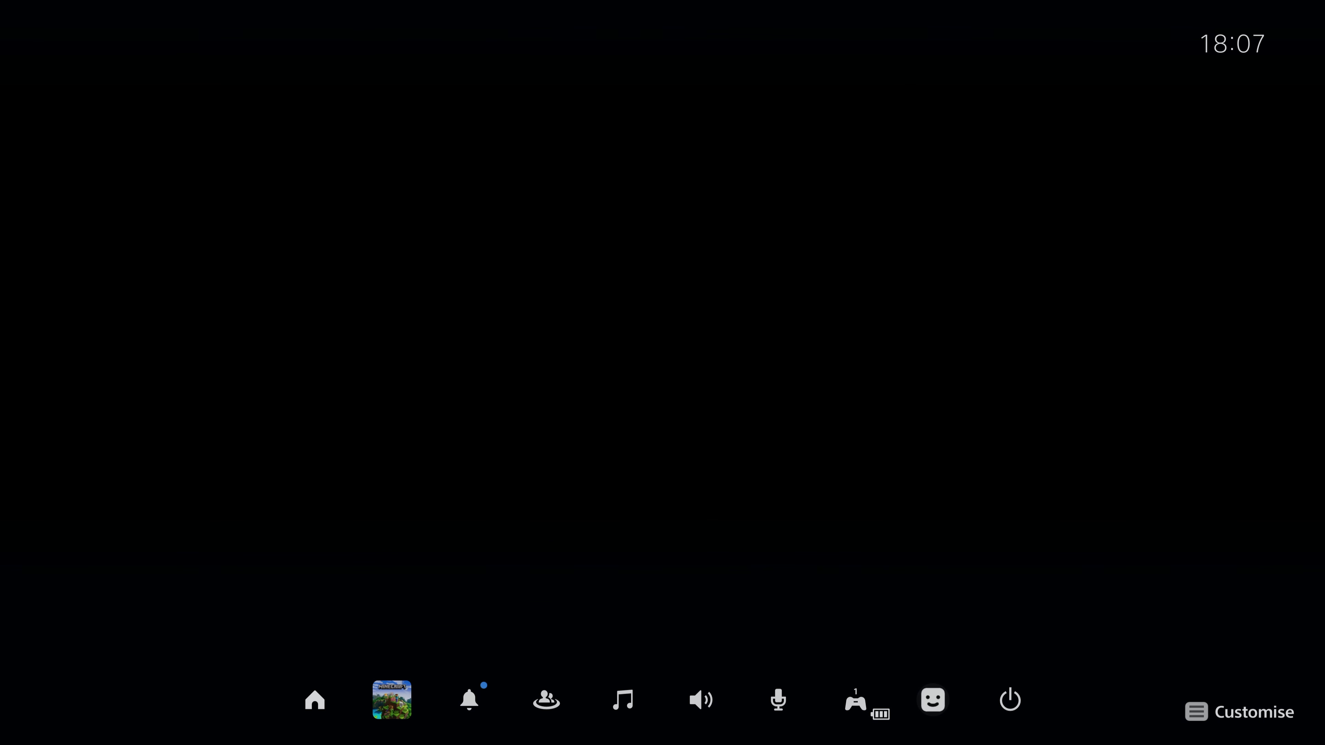
key(Menu)
key(Return)
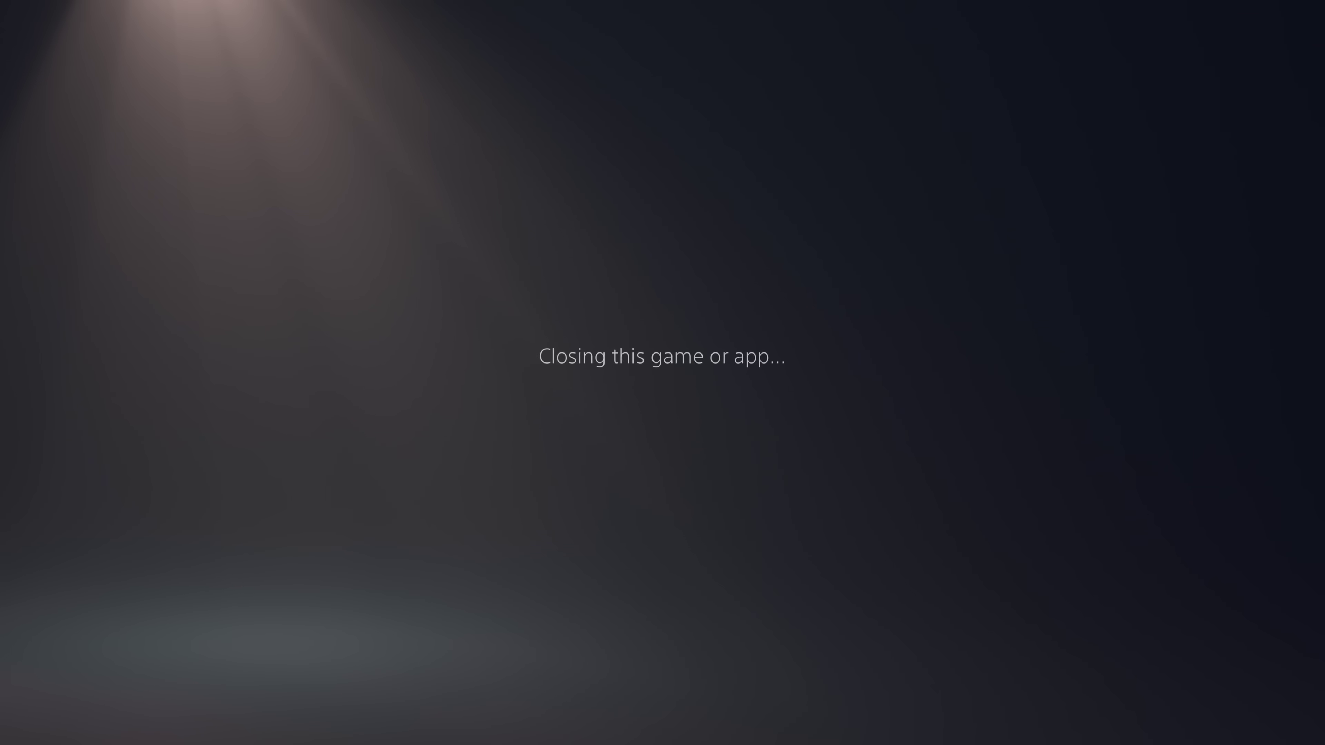
Launch the Idlesauce Host app from the home screen.
key(Right)
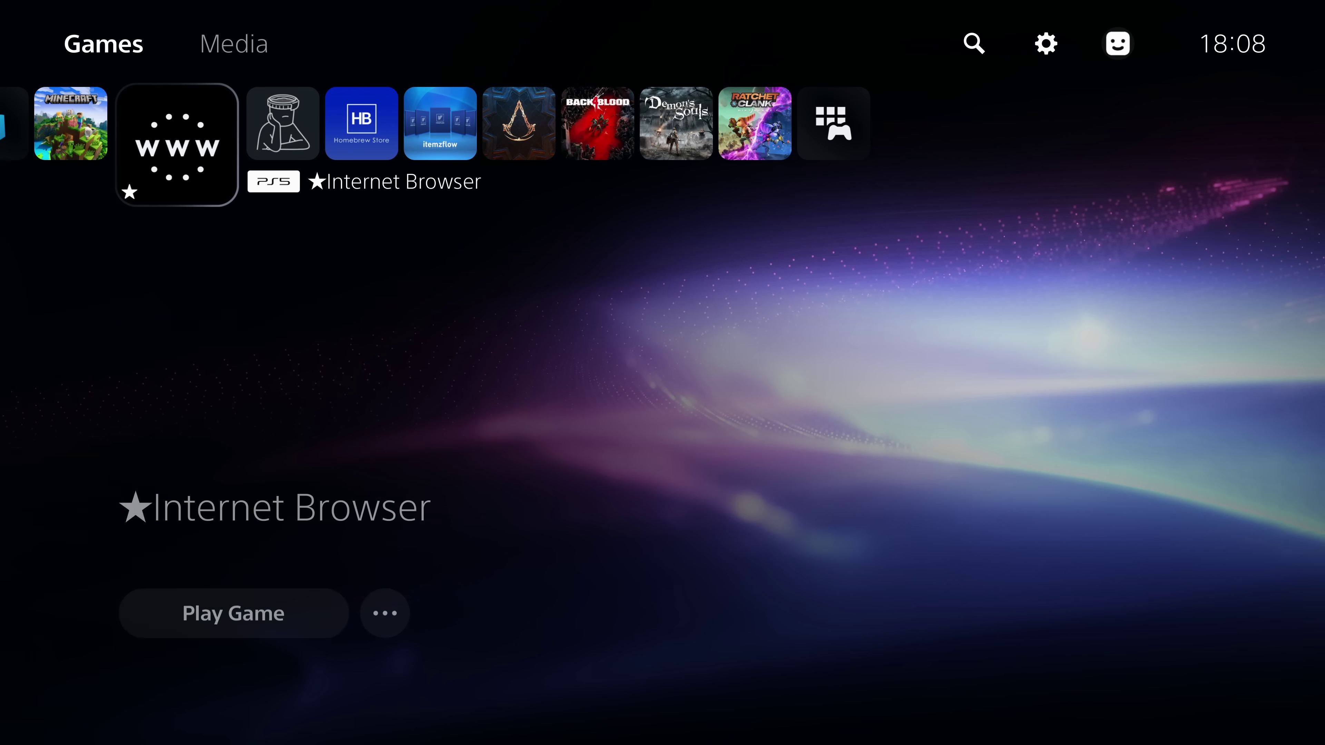
key(Right)
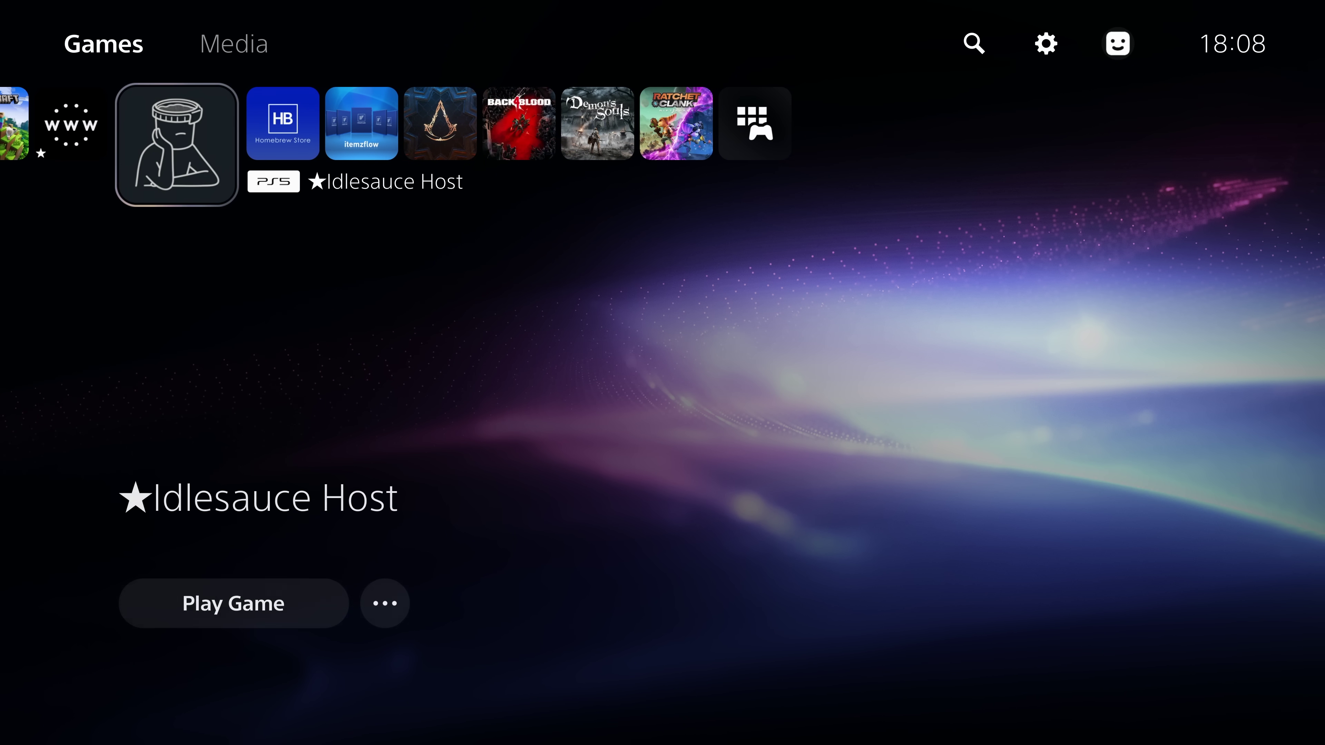
key(Return)
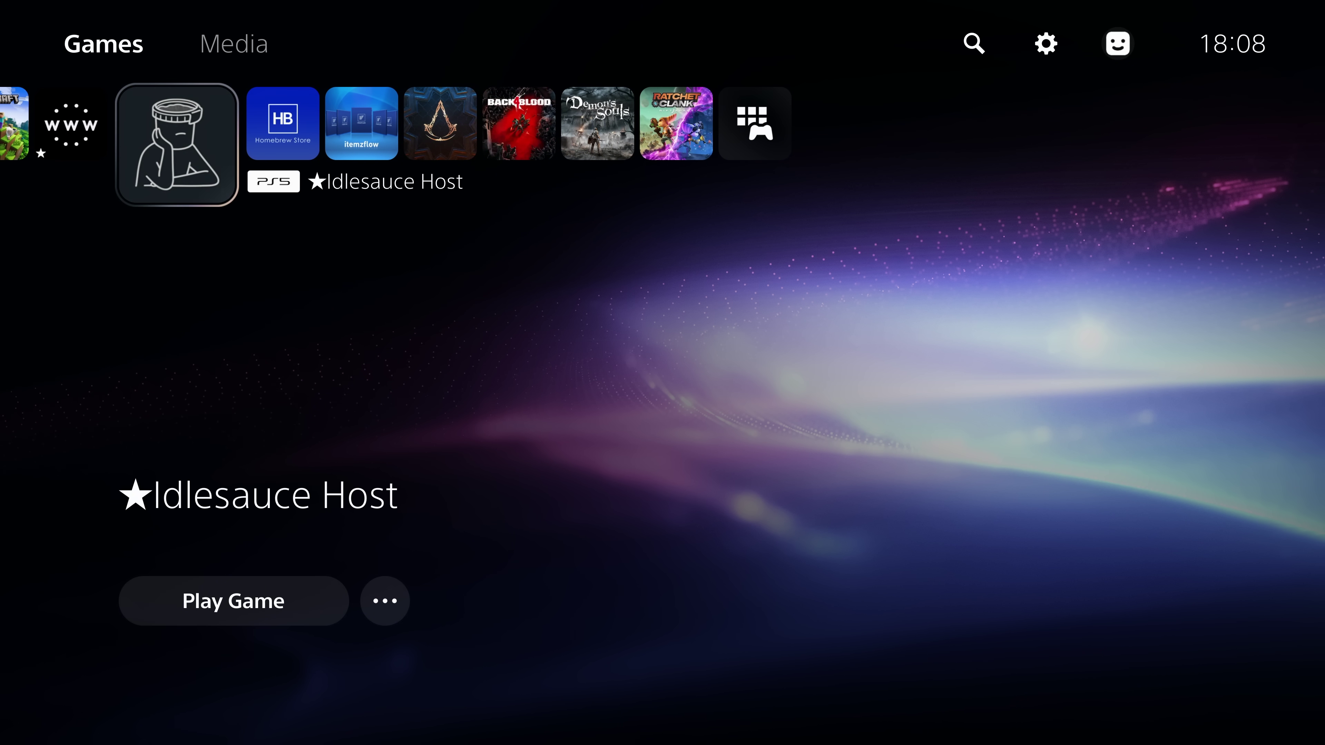
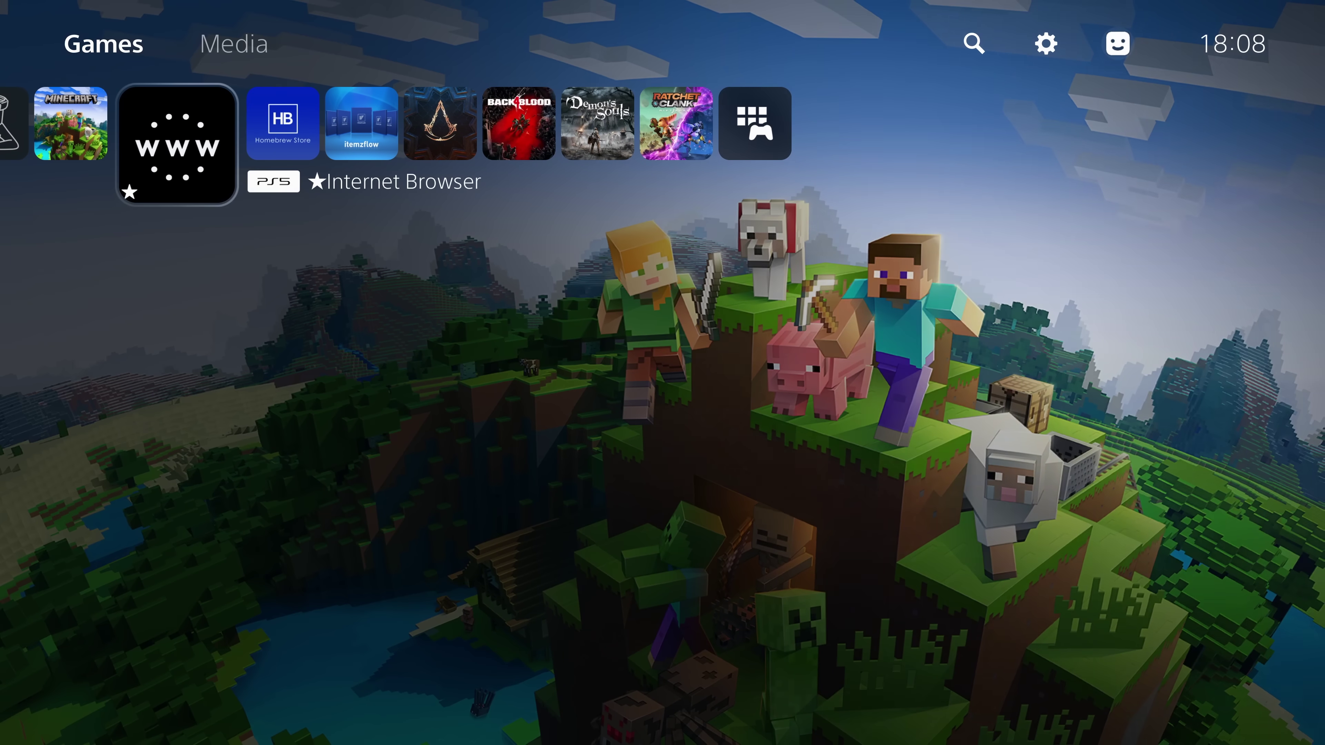
Open the Internet Browser app to view its start page and leave it again.
key(Return)
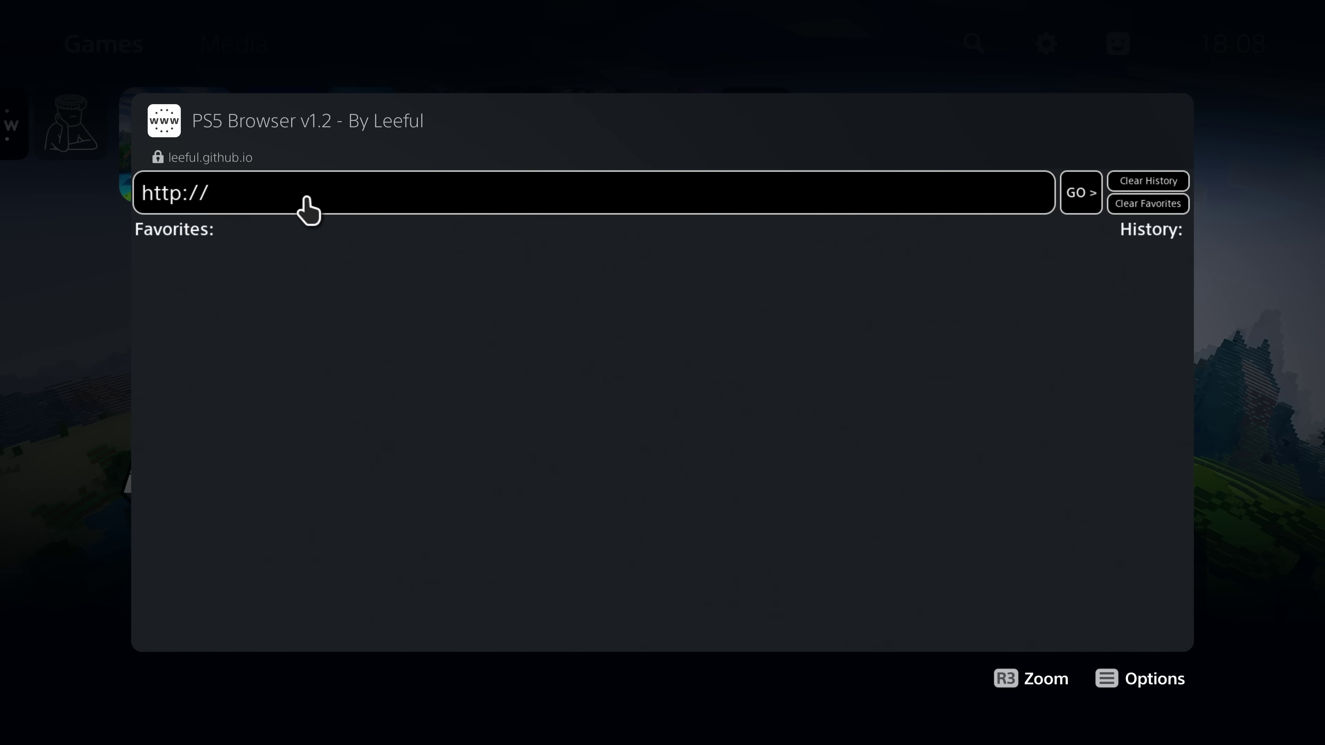
key(Escape)
key(Escape)
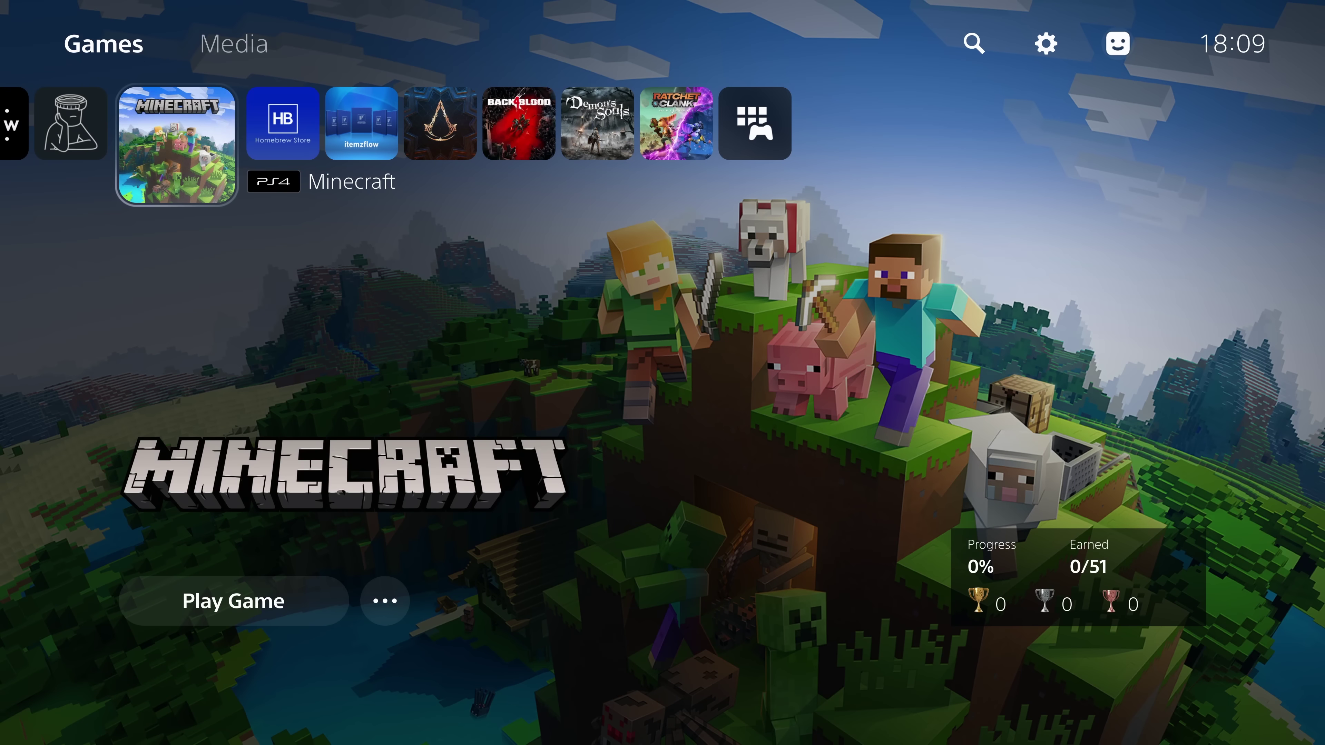
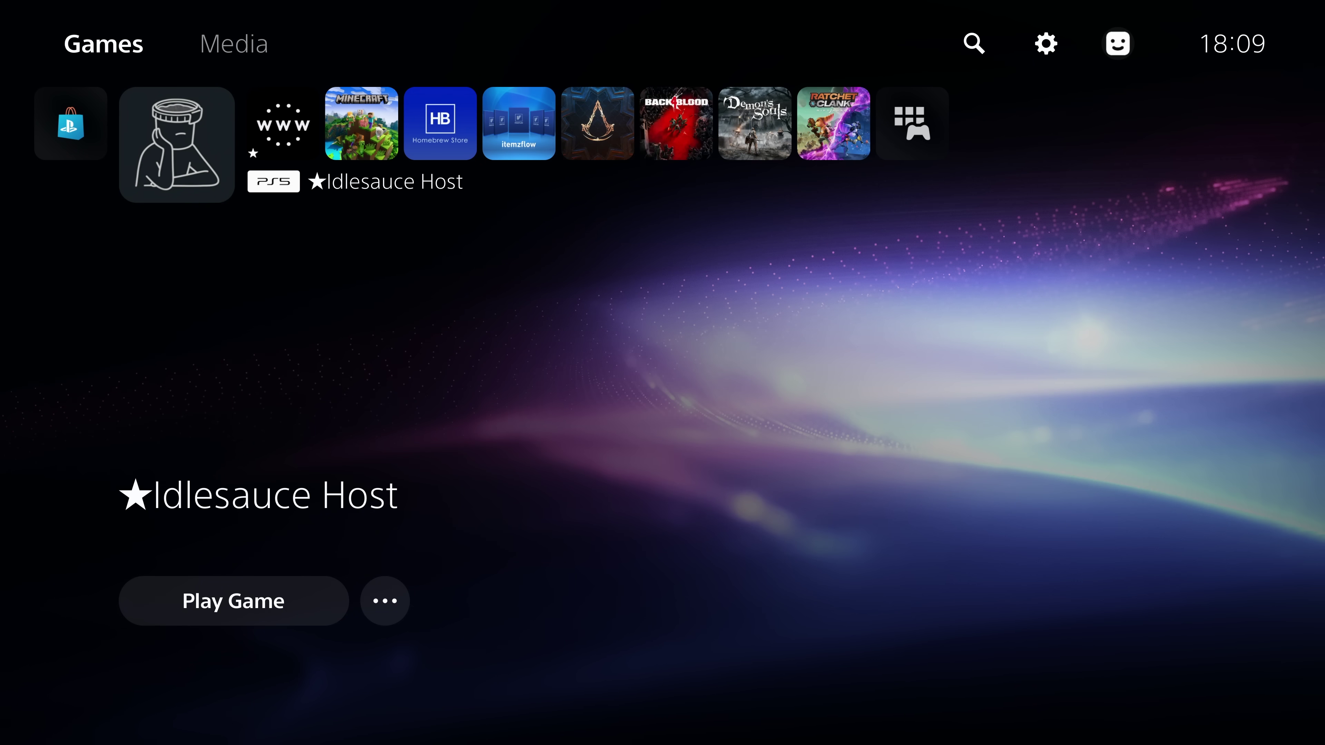
Turn off Connect to the Internet in the Network settings and return to the home screen.
key(Return)
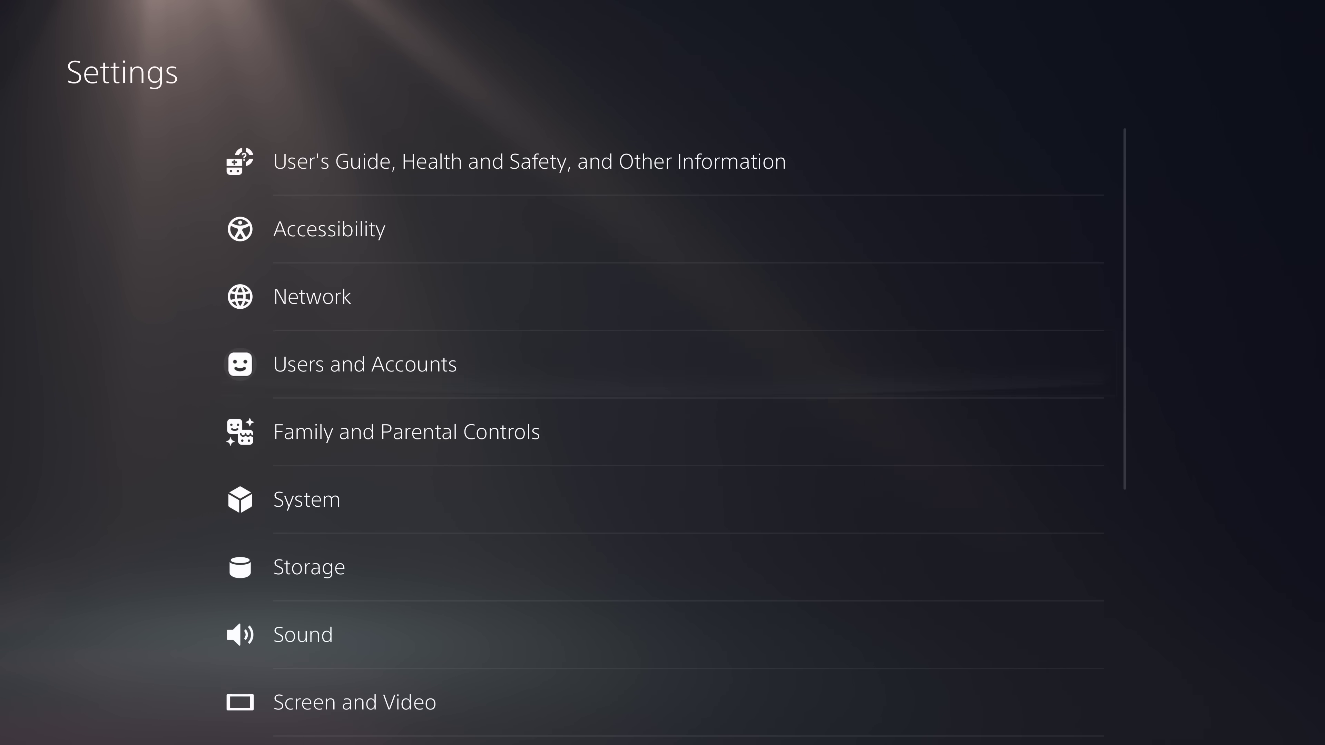
key(Return)
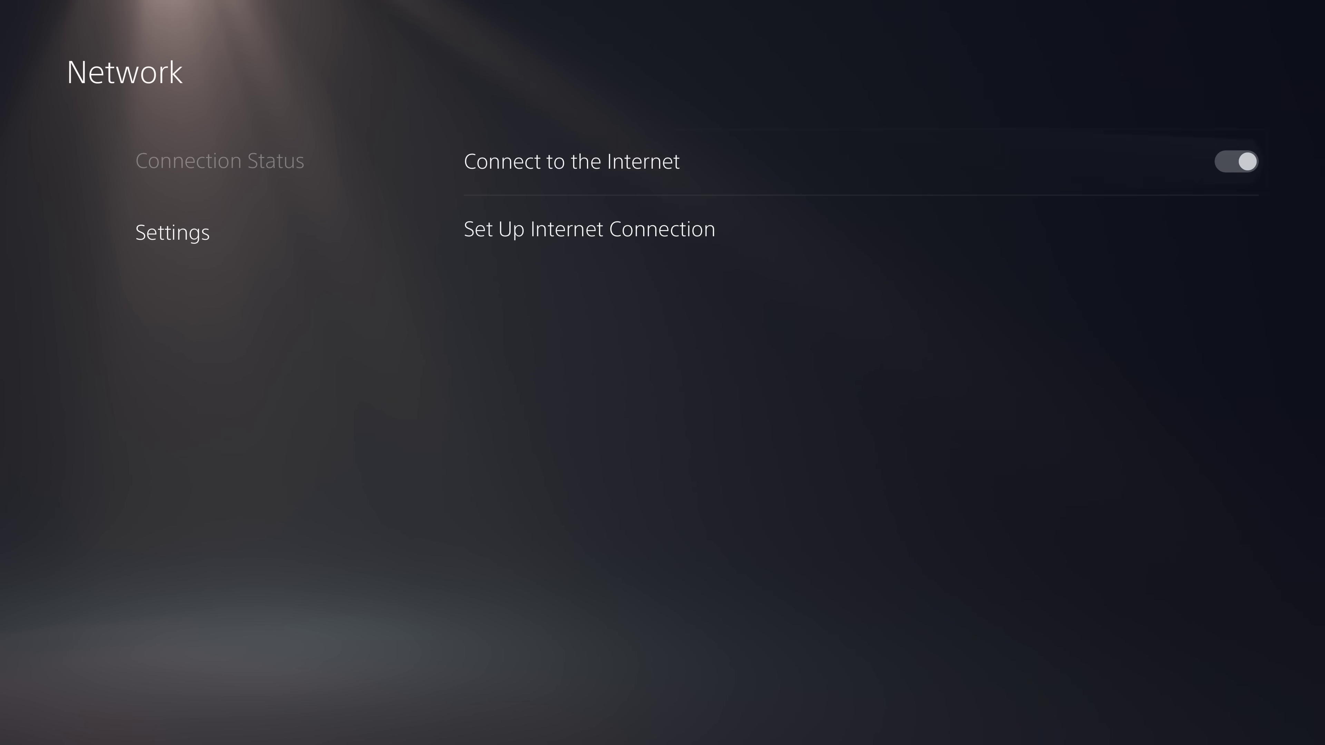
key(Return)
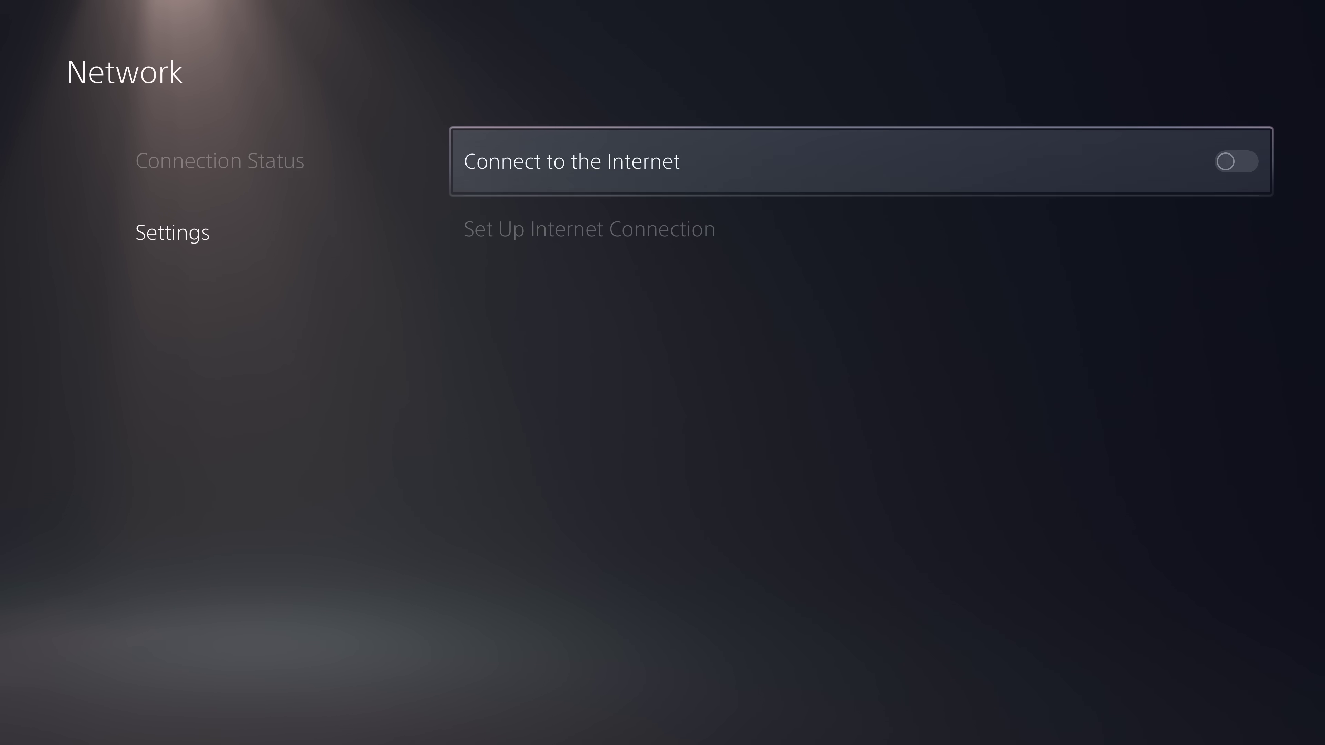
key(Escape)
key(Escape)
key(Escape)
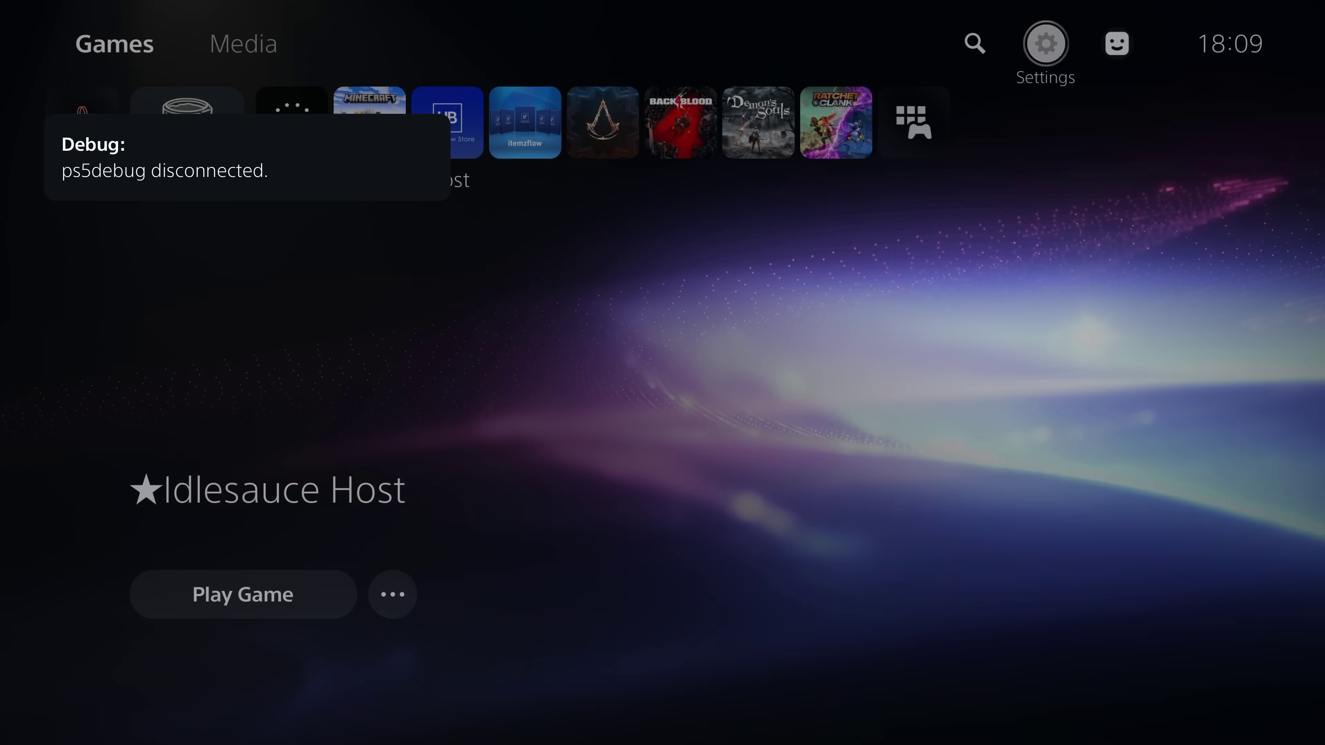
key(Right)
key(Left)
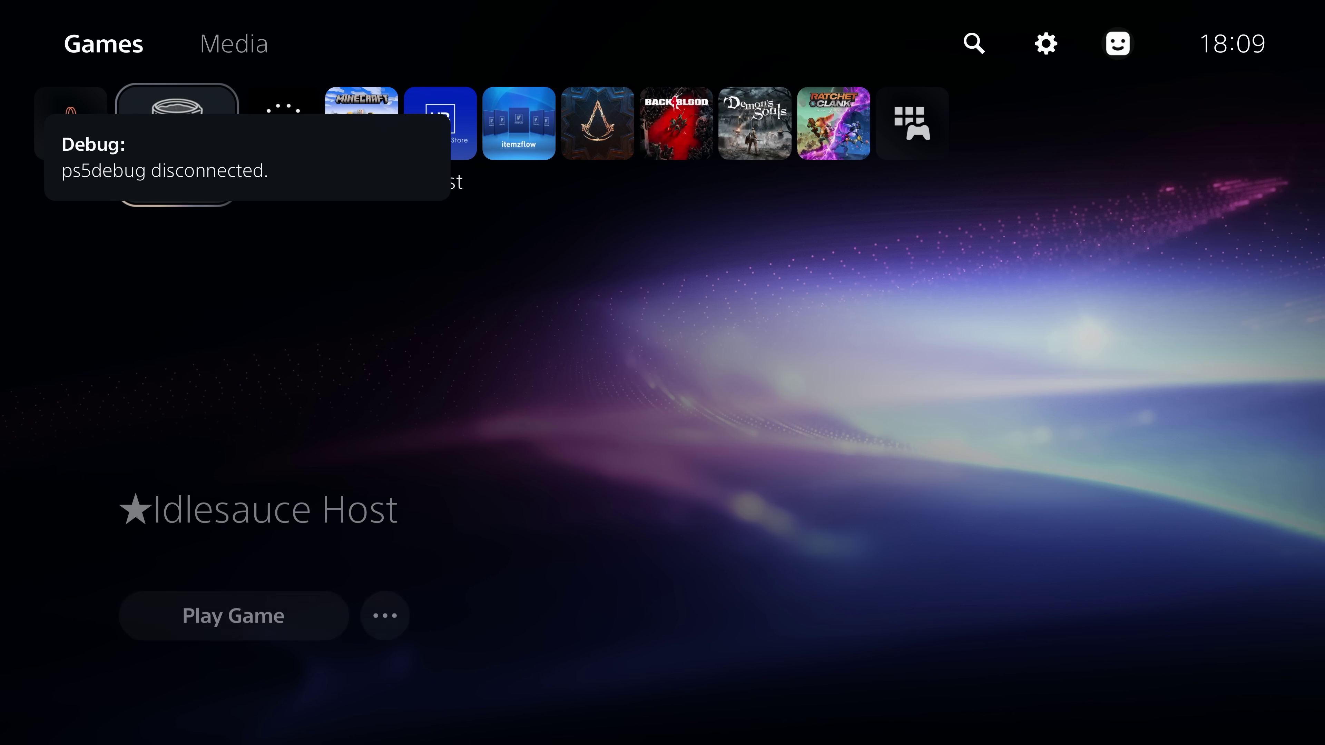
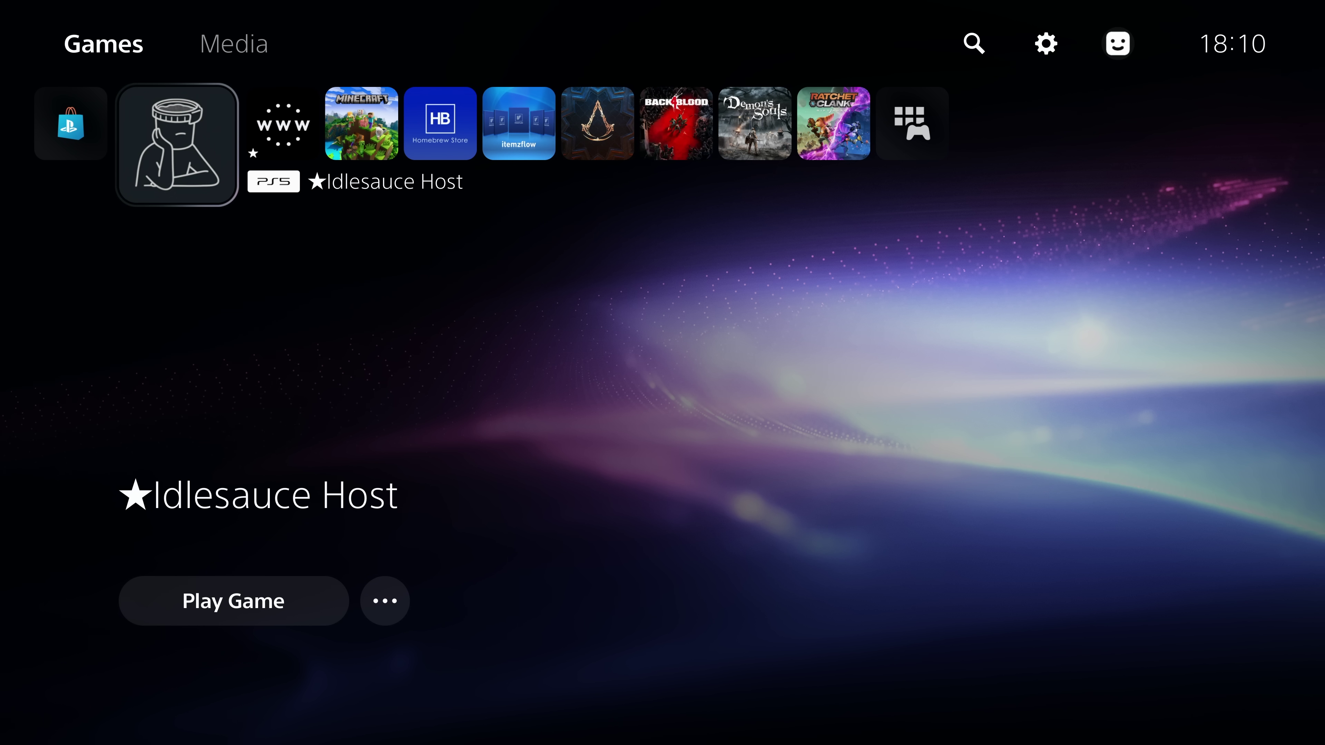
key(Right)
key(Left)
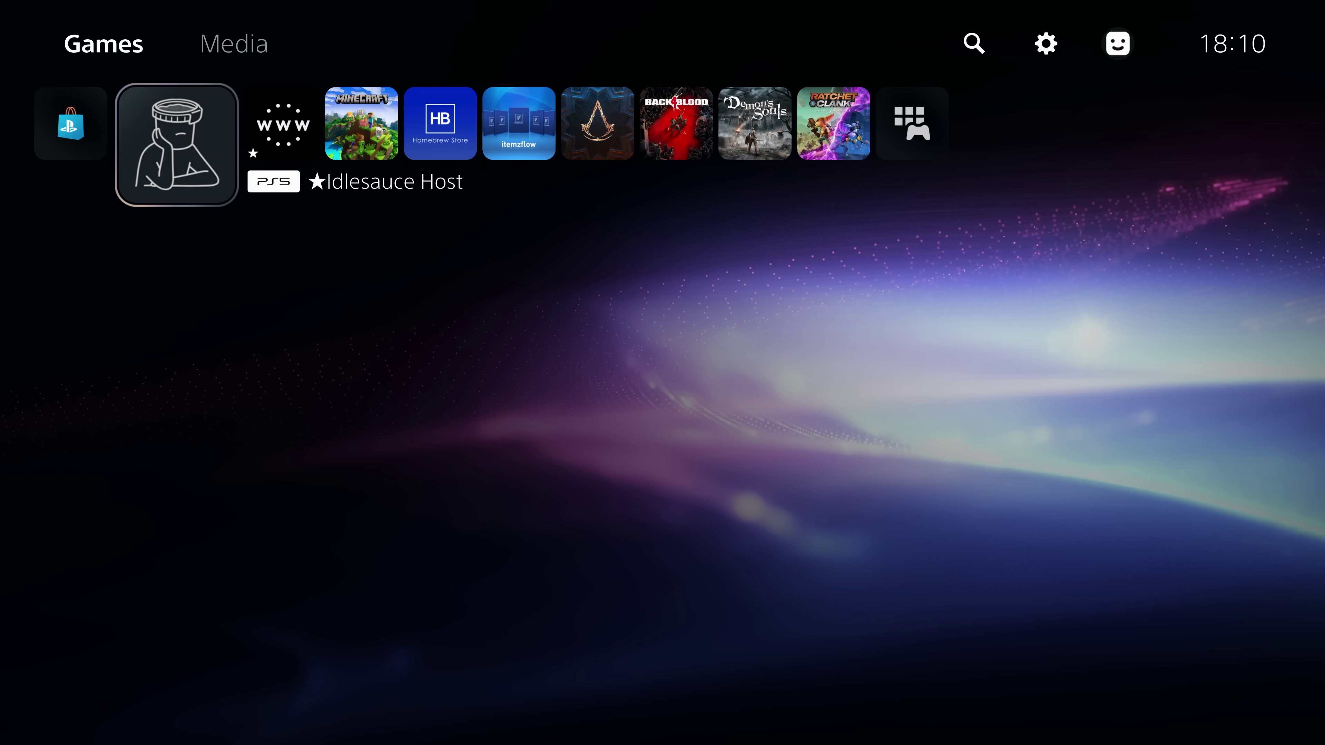
Turn on Connect to the Internet in the Network settings.
key(Up)
key(Down)
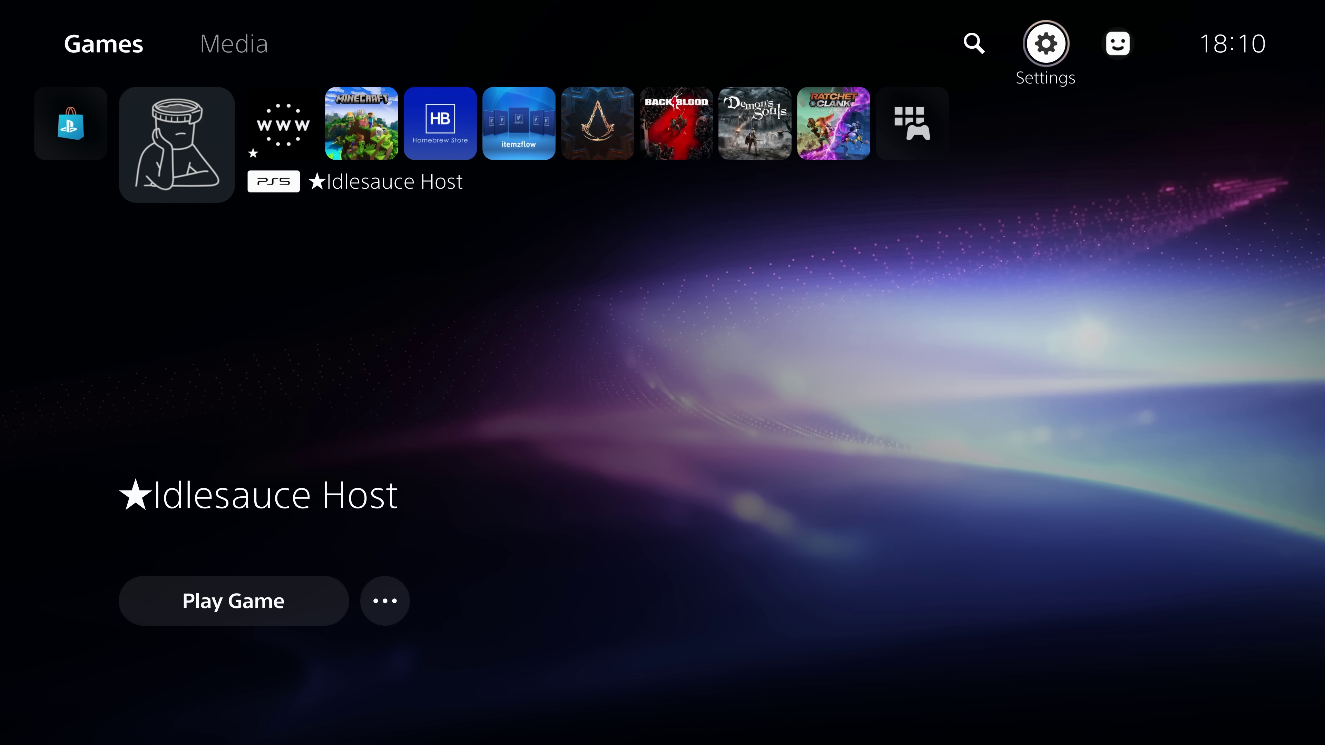
key(Return)
key(Down)
key(Down)
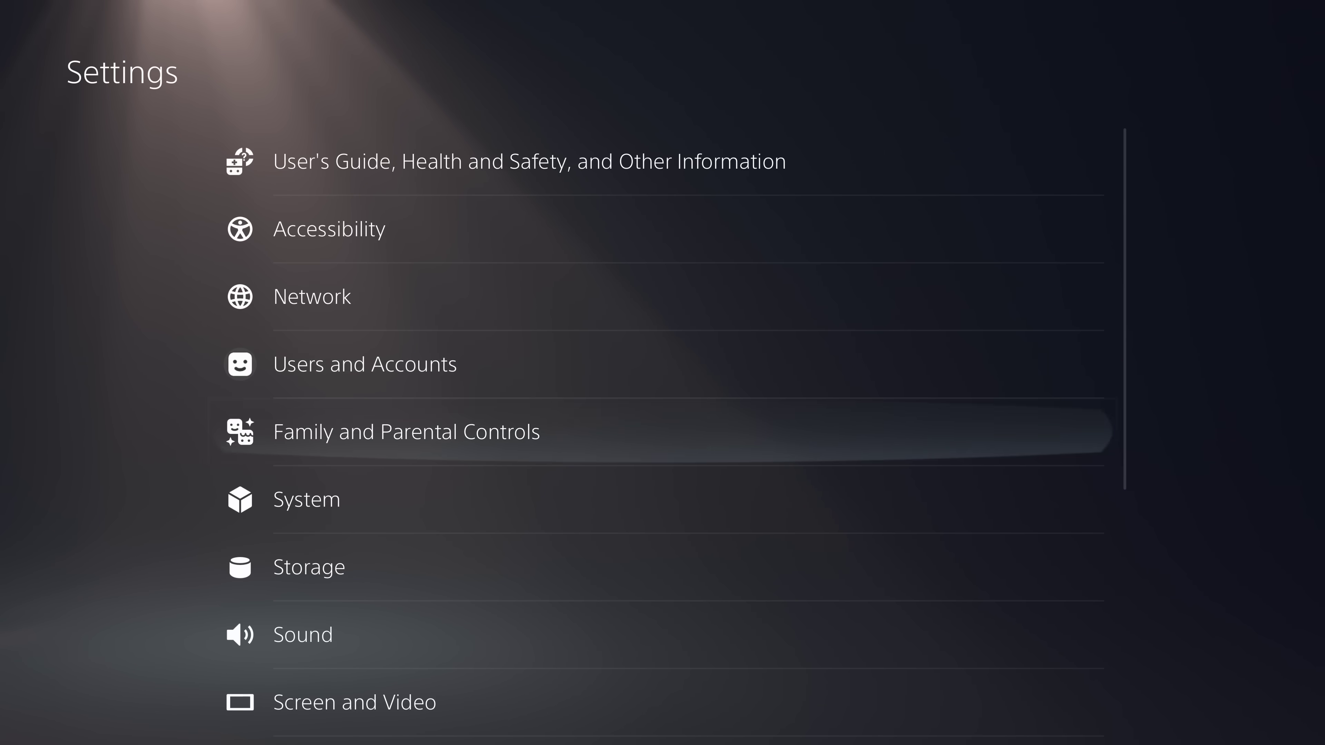
key(Up)
key(Up)
key(Return)
key(Down)
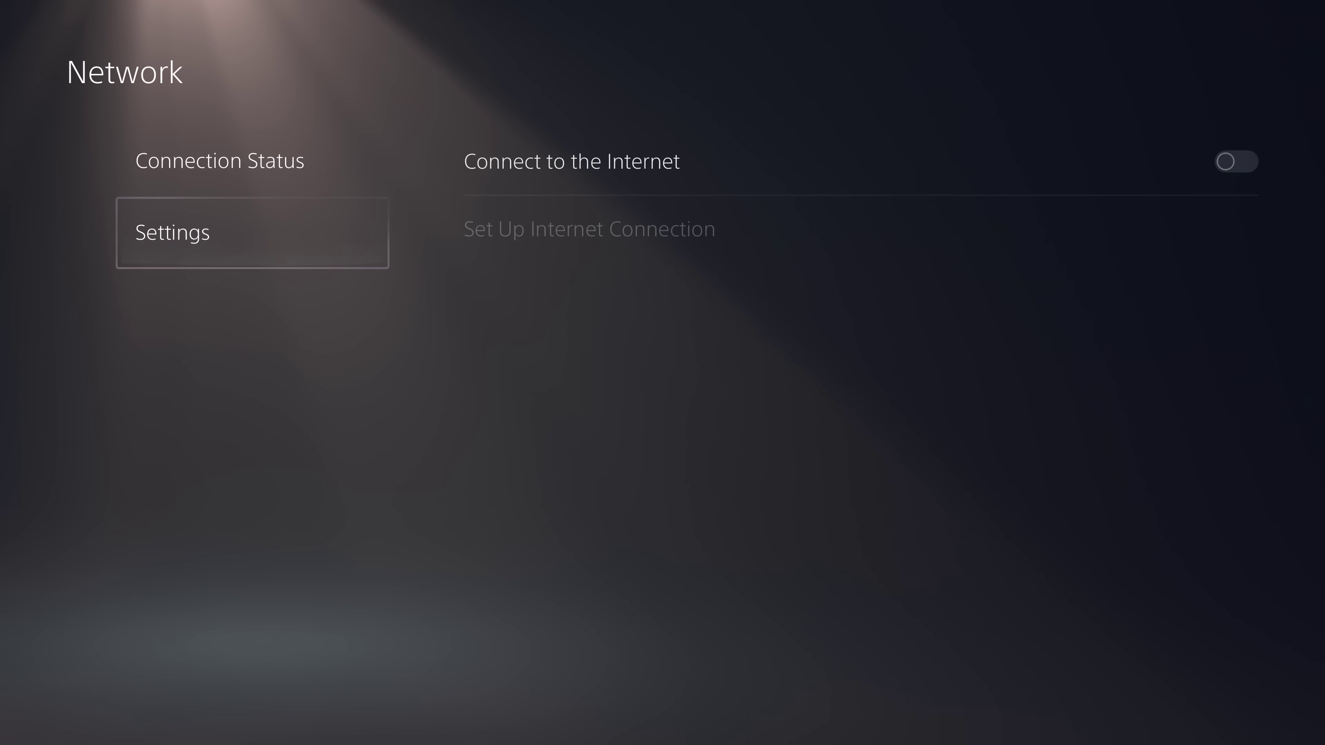
key(Right)
key(Return)
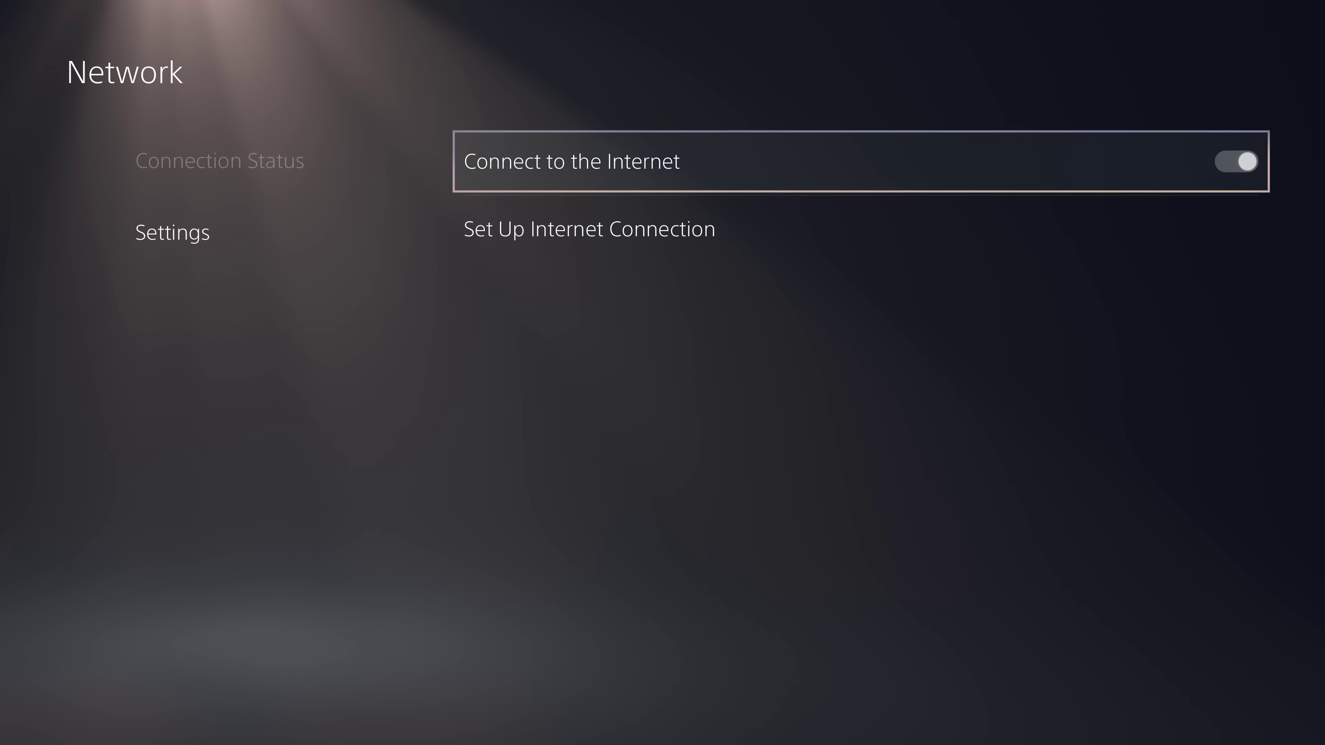
Open the Advanced Settings of the Wired LAN 1 connection.
key(Down)
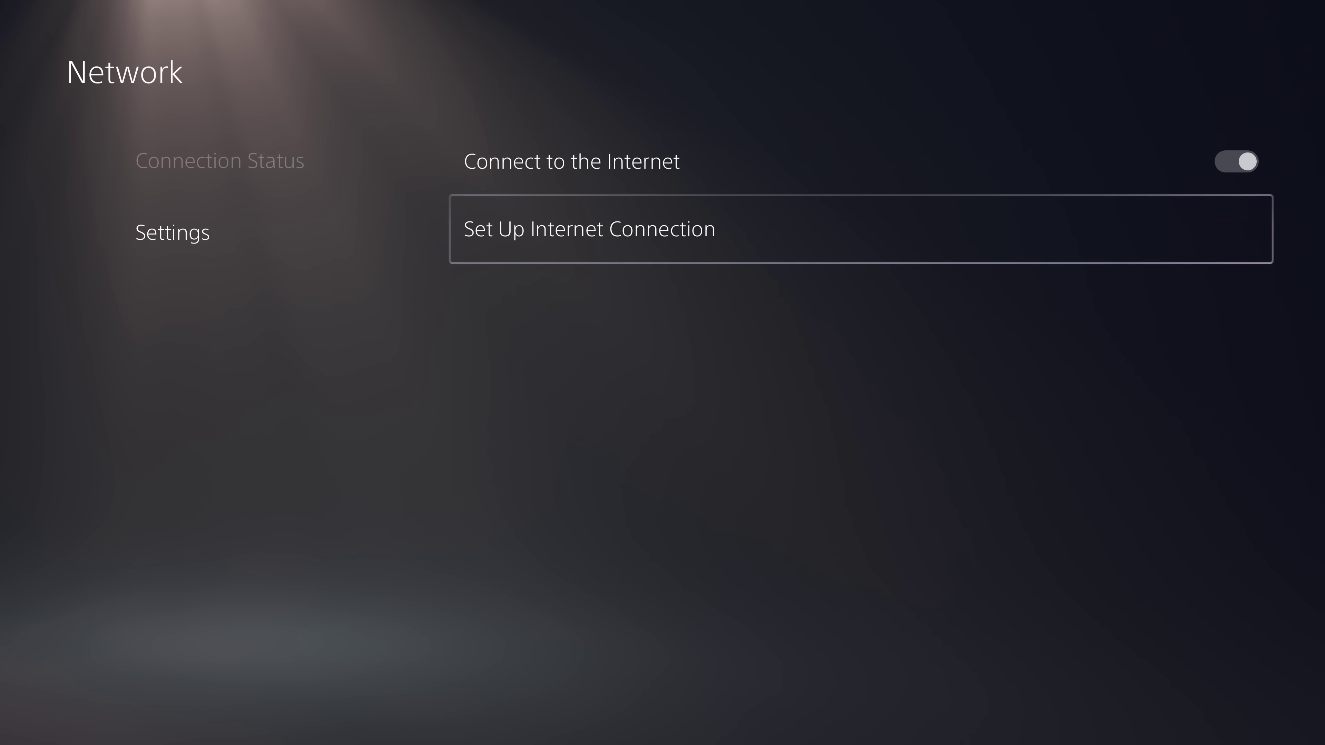
key(Return)
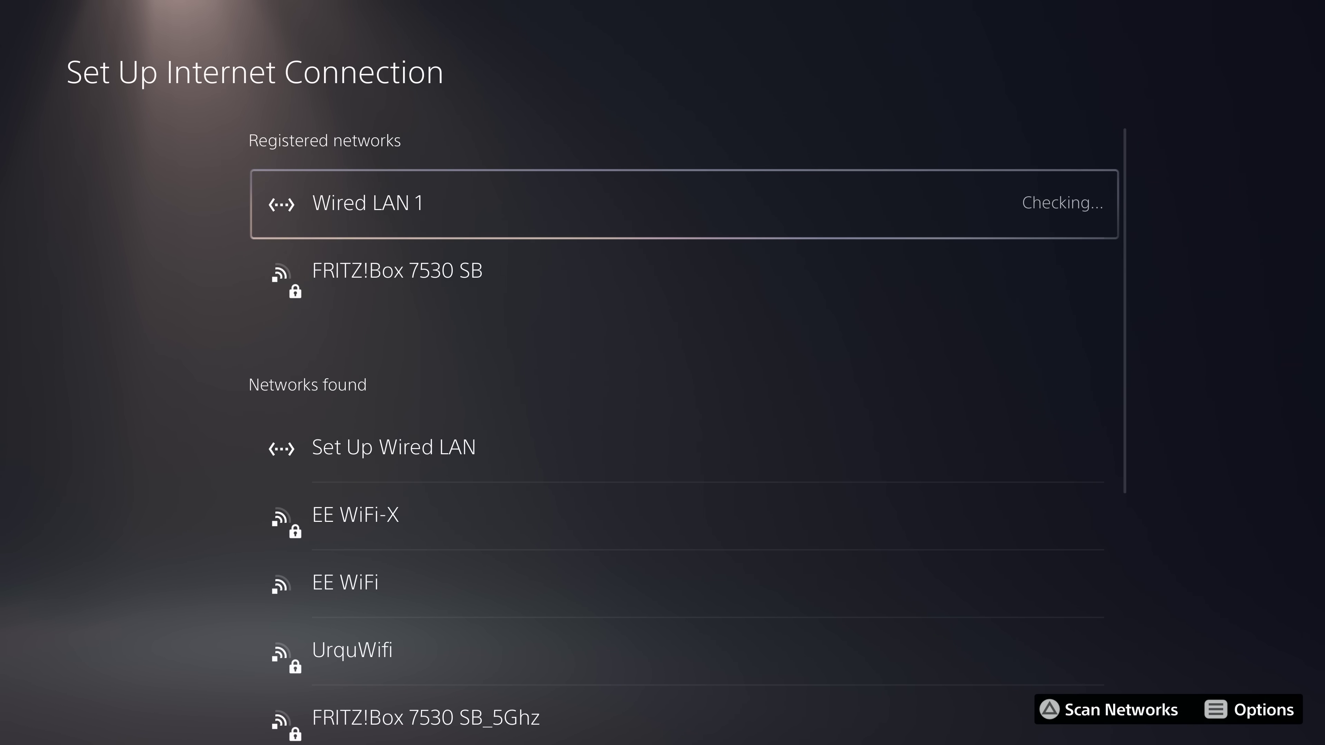
key(Menu)
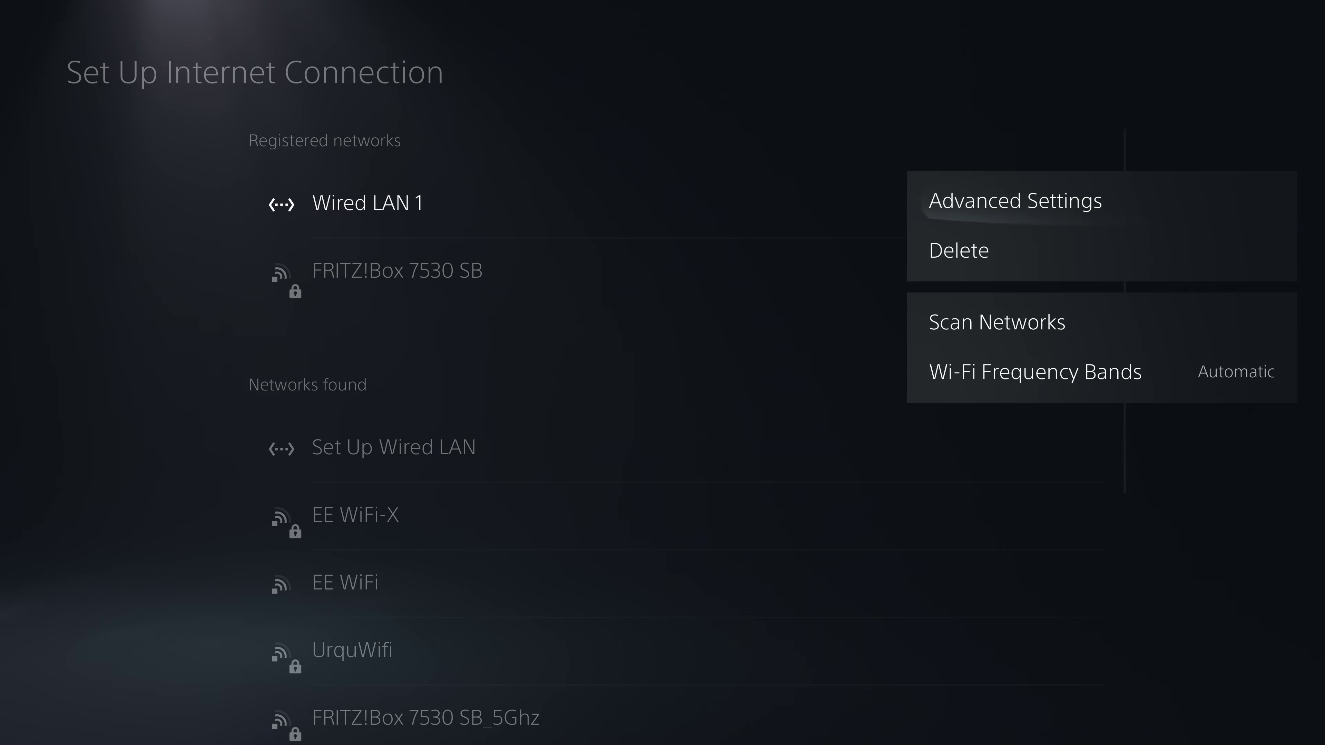
key(Return)
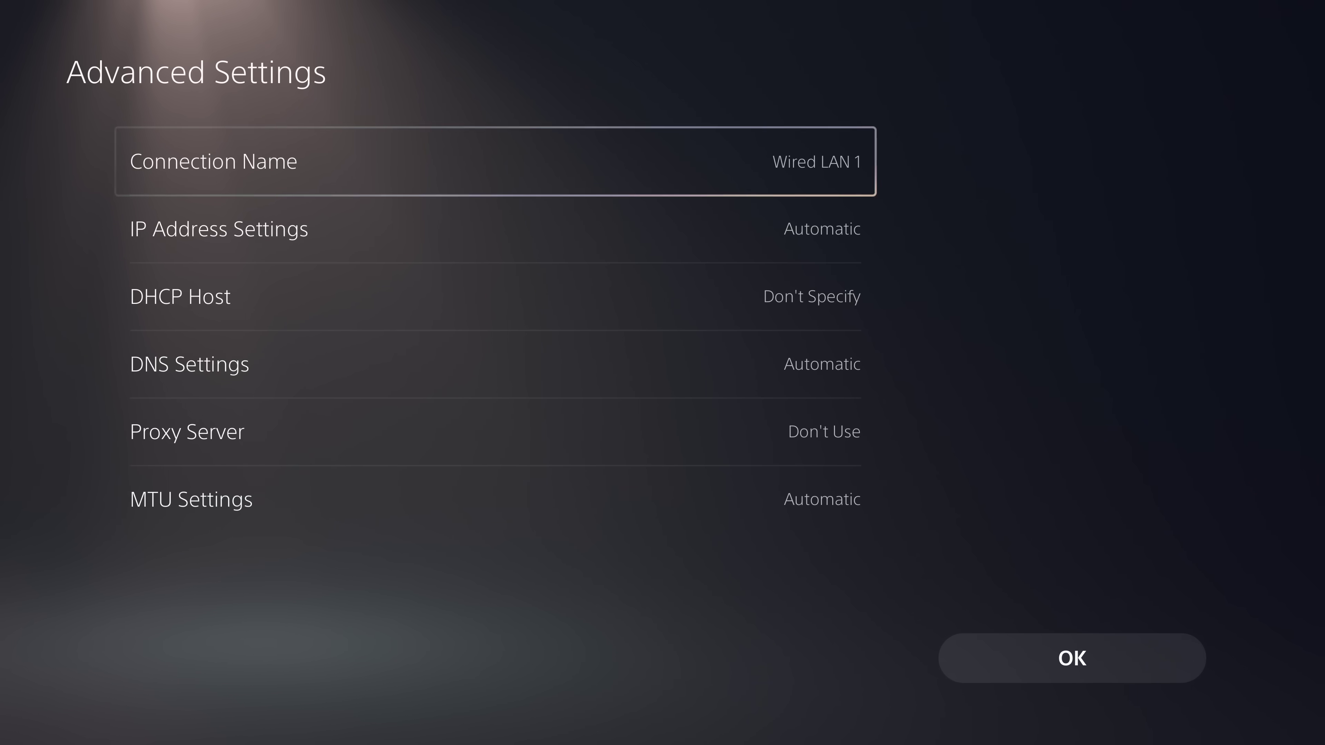
Set the DNS Settings of Wired LAN 1 to Manual.
key(Down)
key(Down)
key(Down)
key(Return)
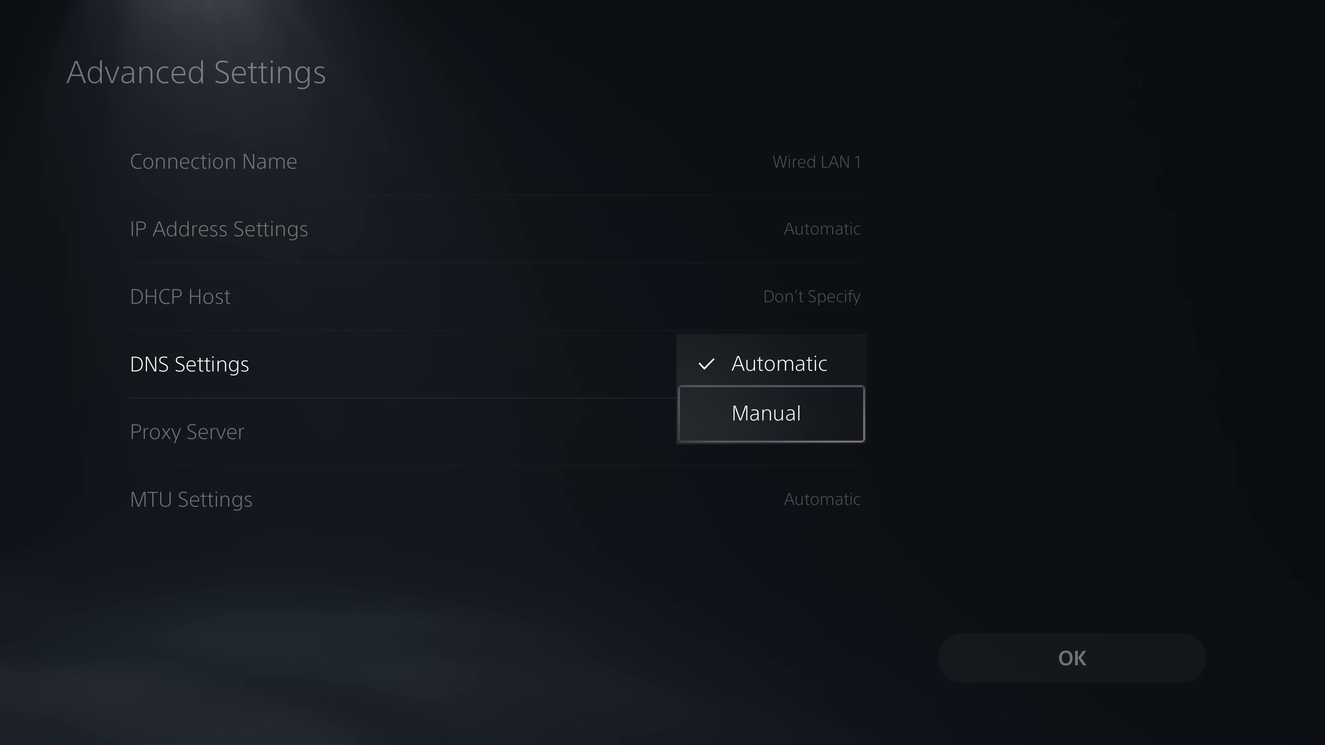
key(Return)
key(Down)
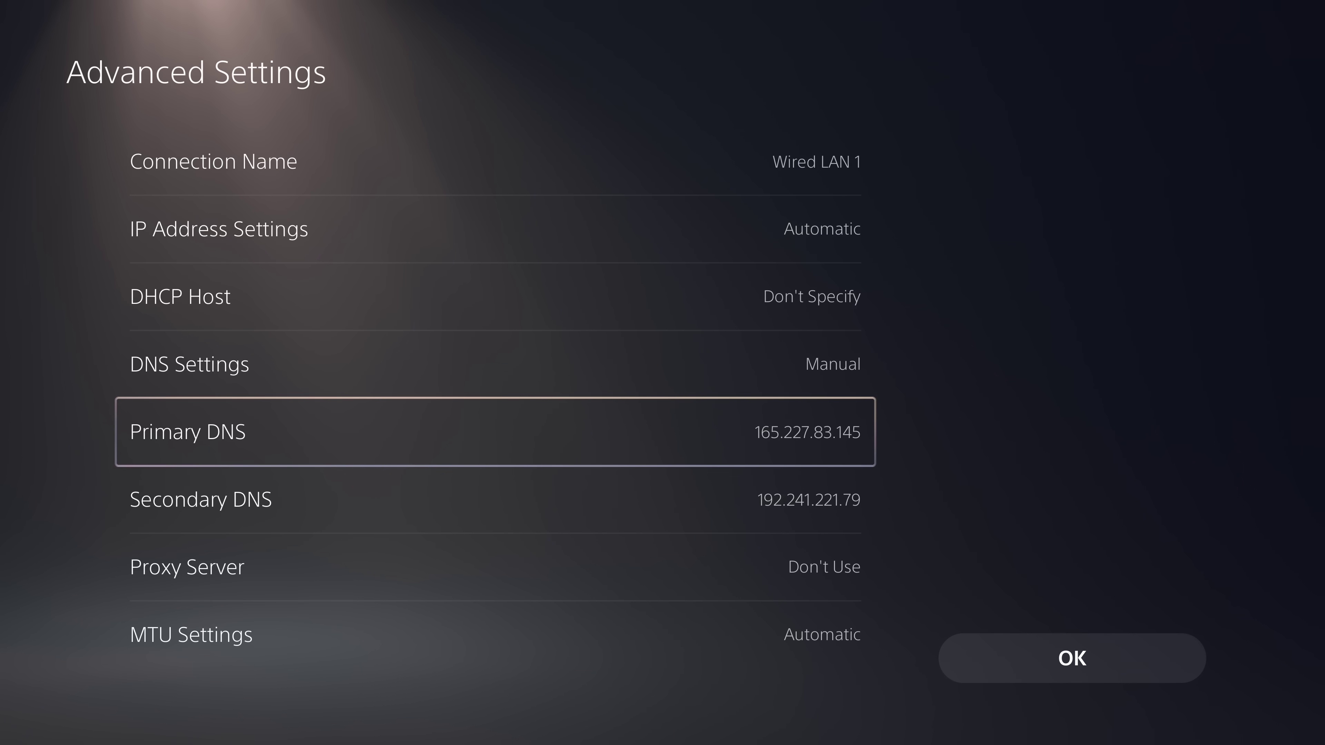
Check the Primary DNS and Secondary DNS entries of the Wired LAN 1 connection.
key(Down)
key(Up)
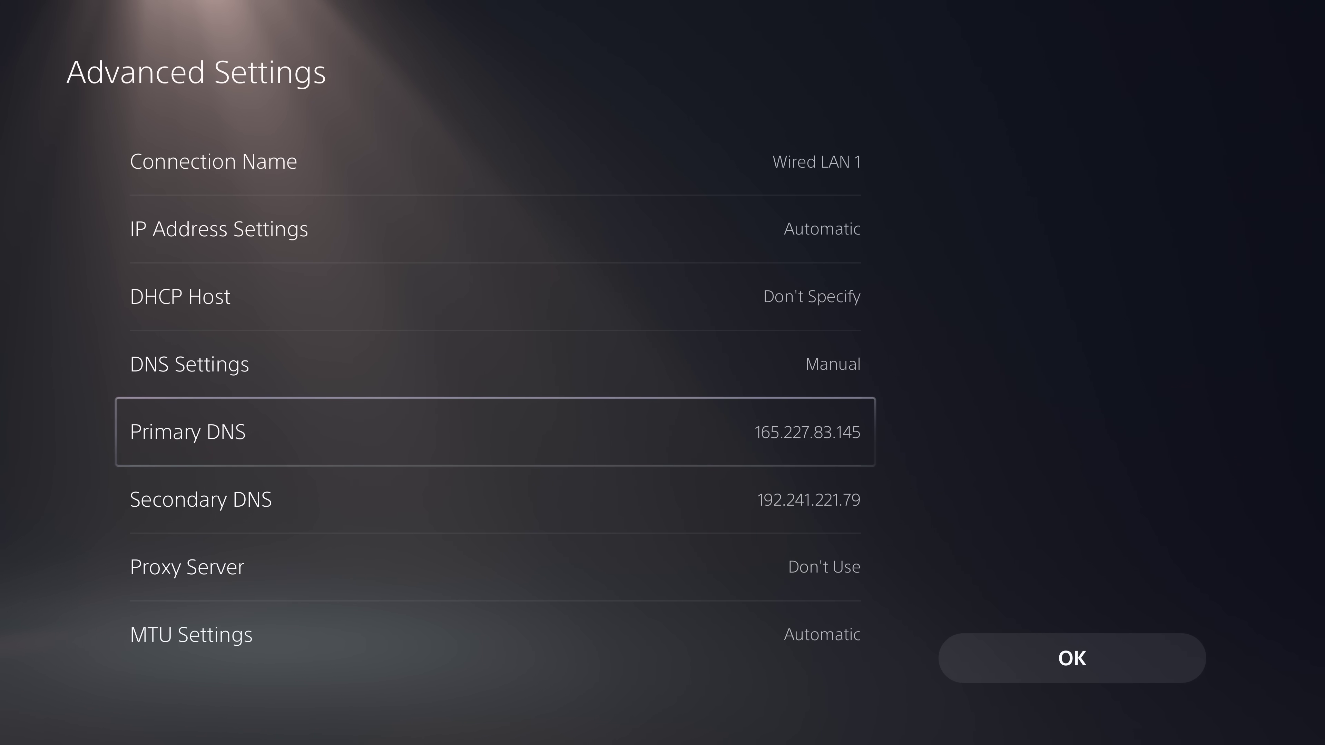
key(Return)
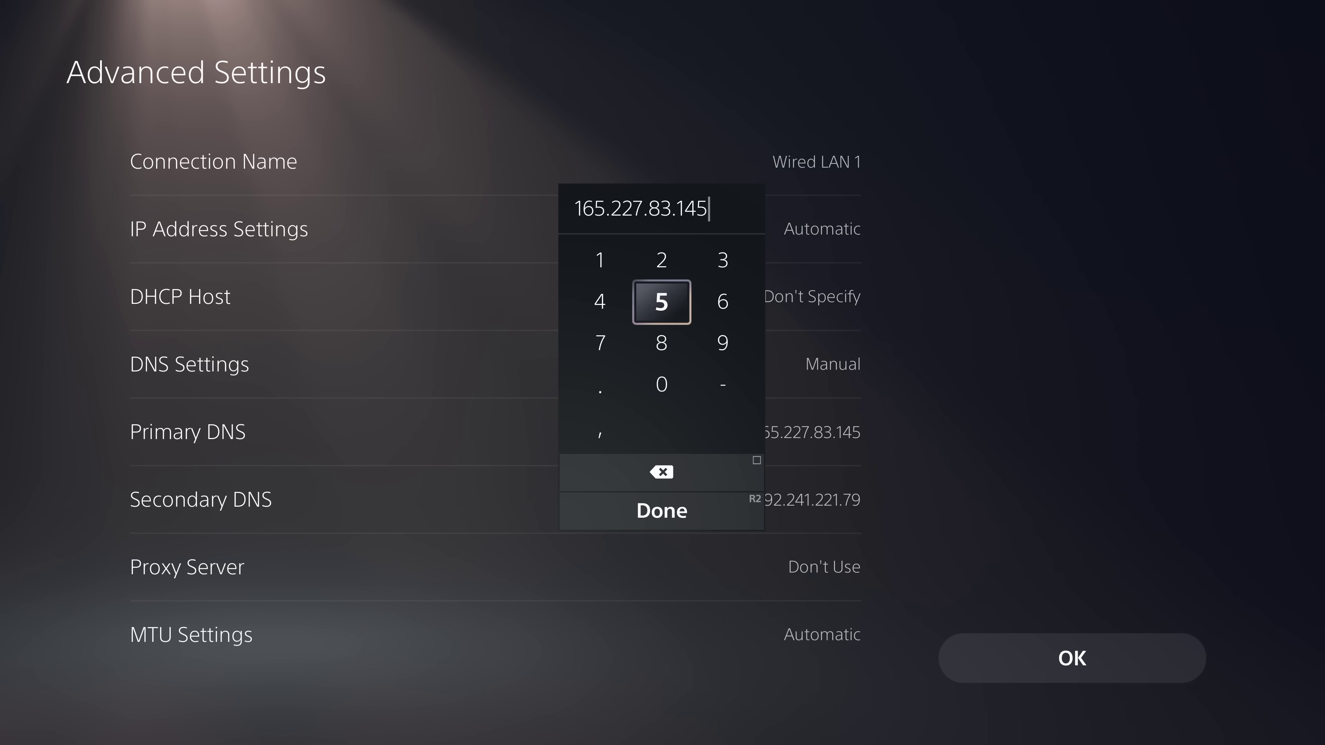
key(Return)
key(Down)
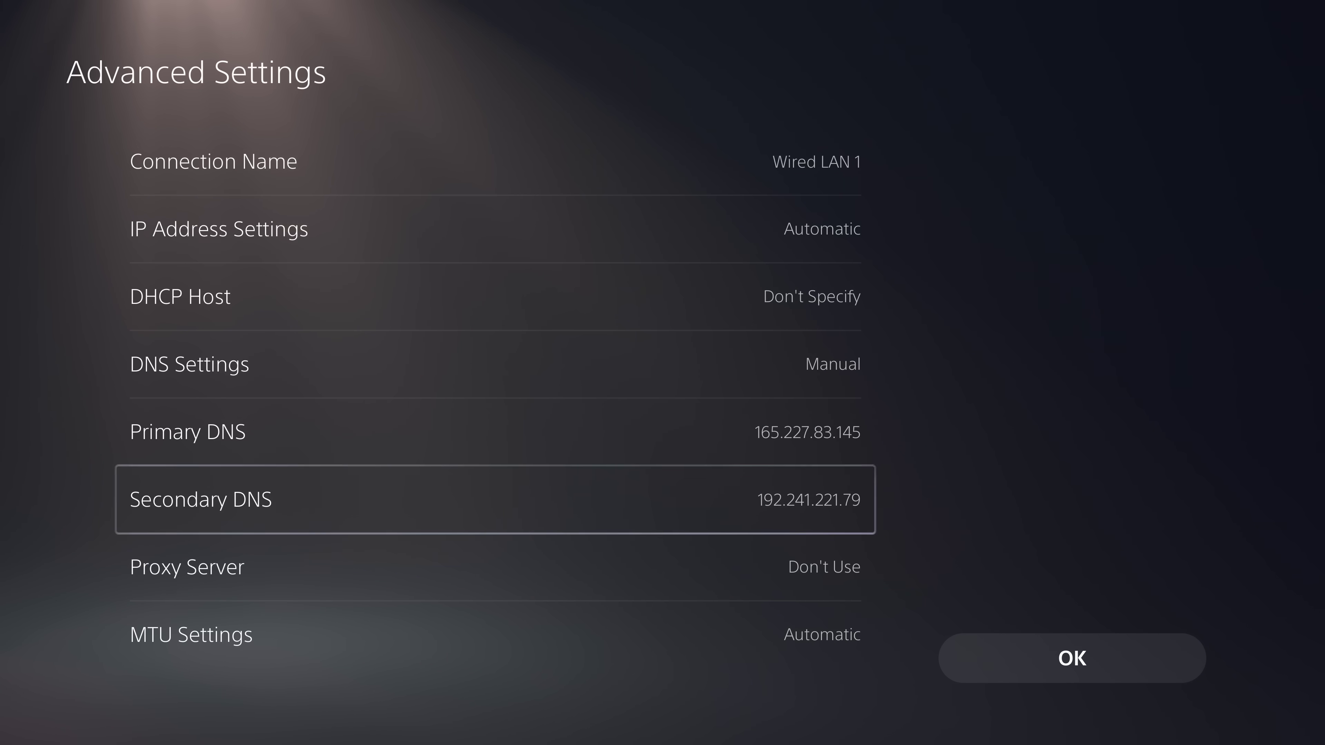
key(Return)
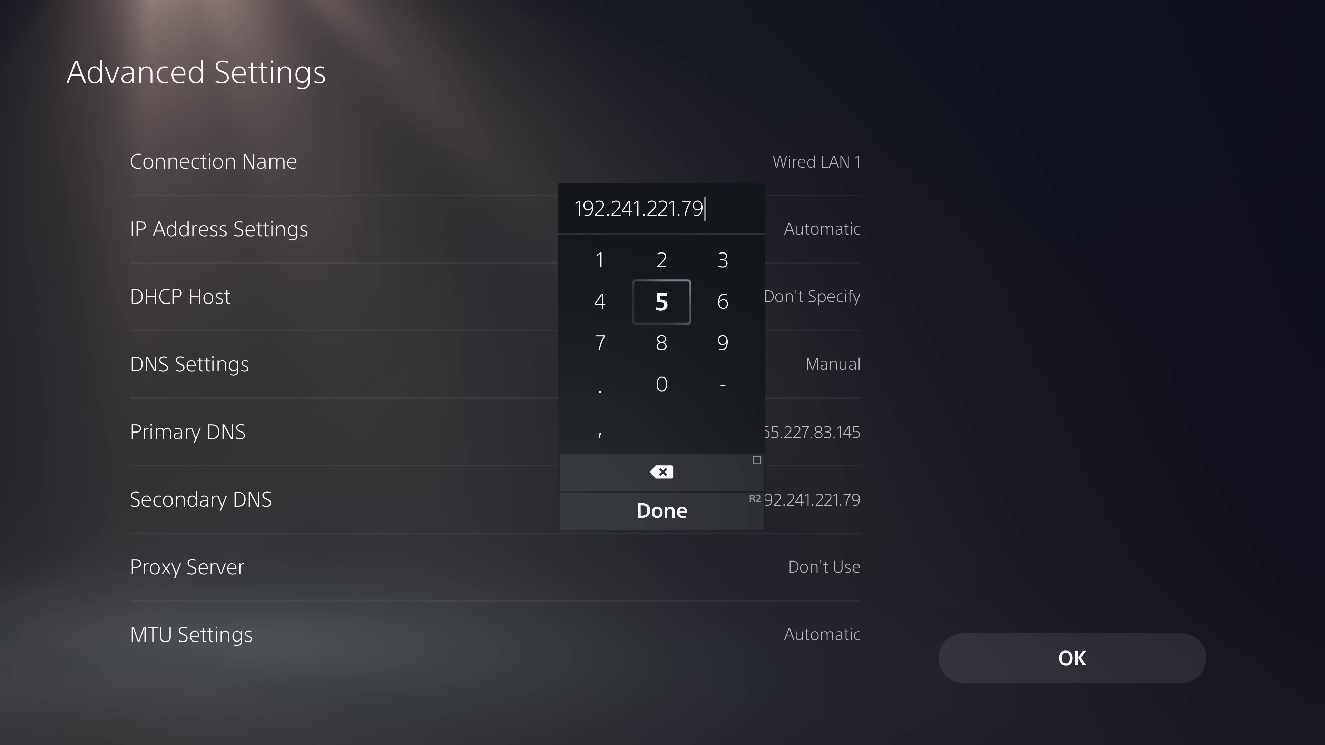
key(Escape)
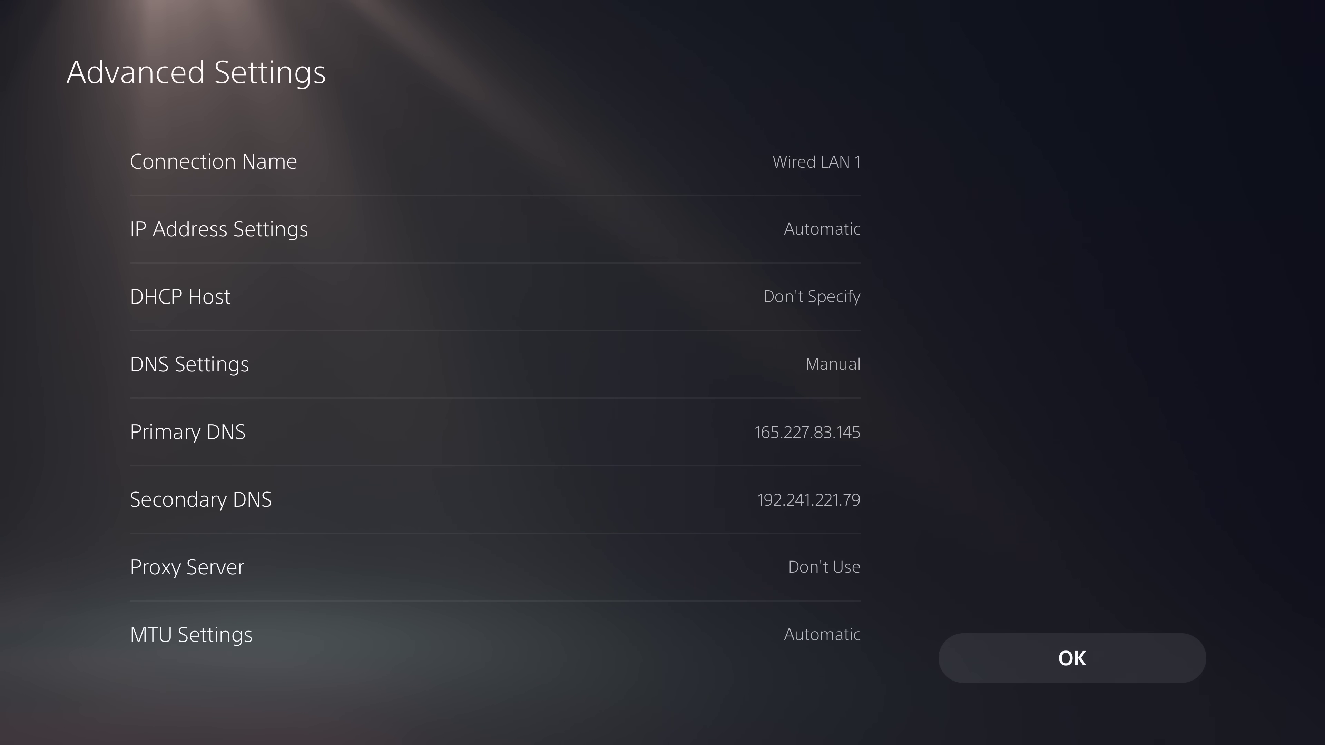
key(Up)
key(Down)
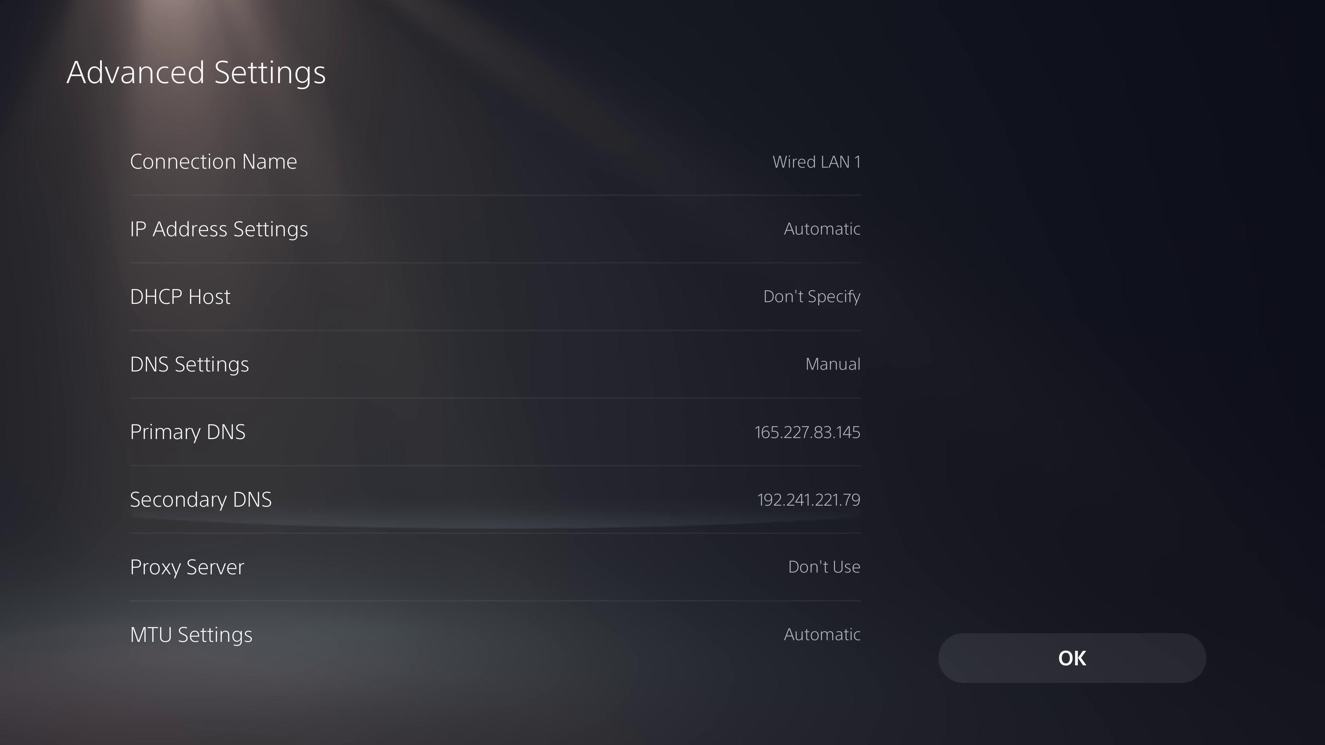
key(Up)
key(Down)
key(Up)
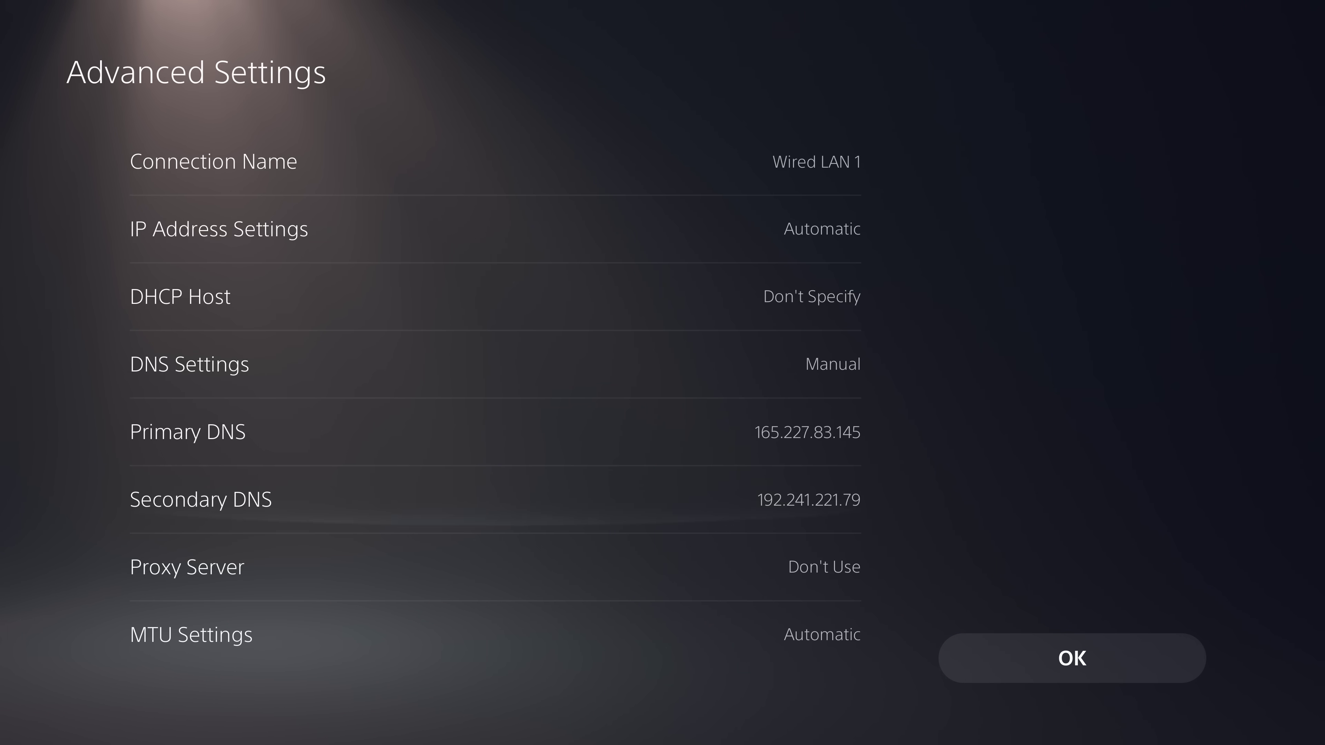
key(Up)
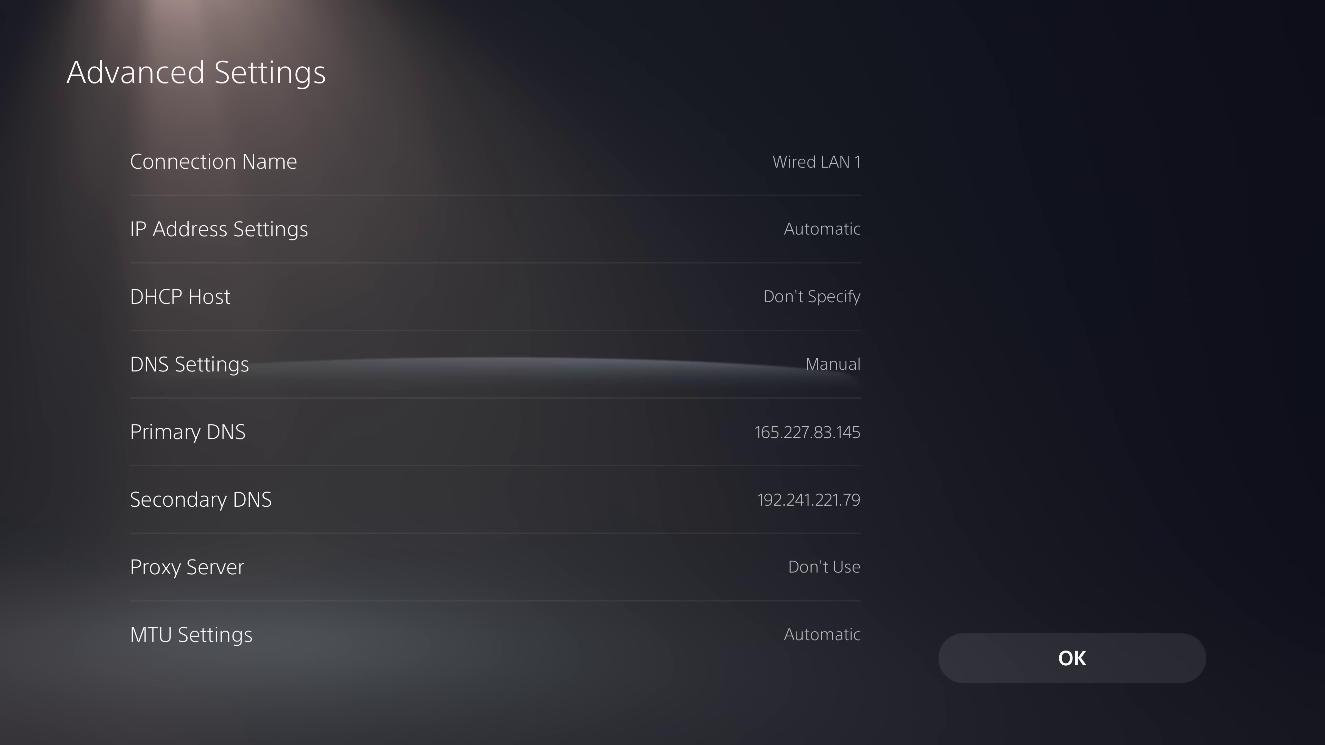
Save the advanced settings of Wired LAN 1 and go back to the Network settings.
key(Down)
key(Down)
key(Right)
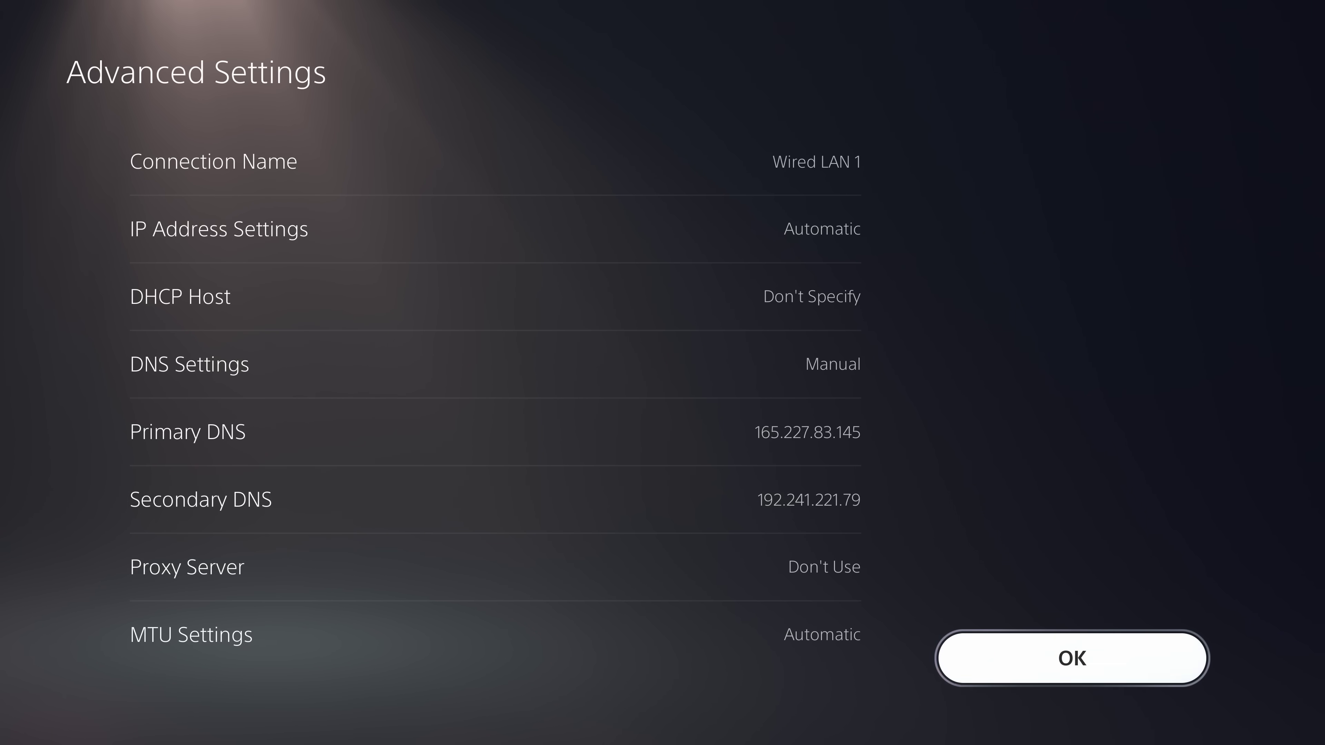
key(Left)
key(Up)
key(Right)
key(Return)
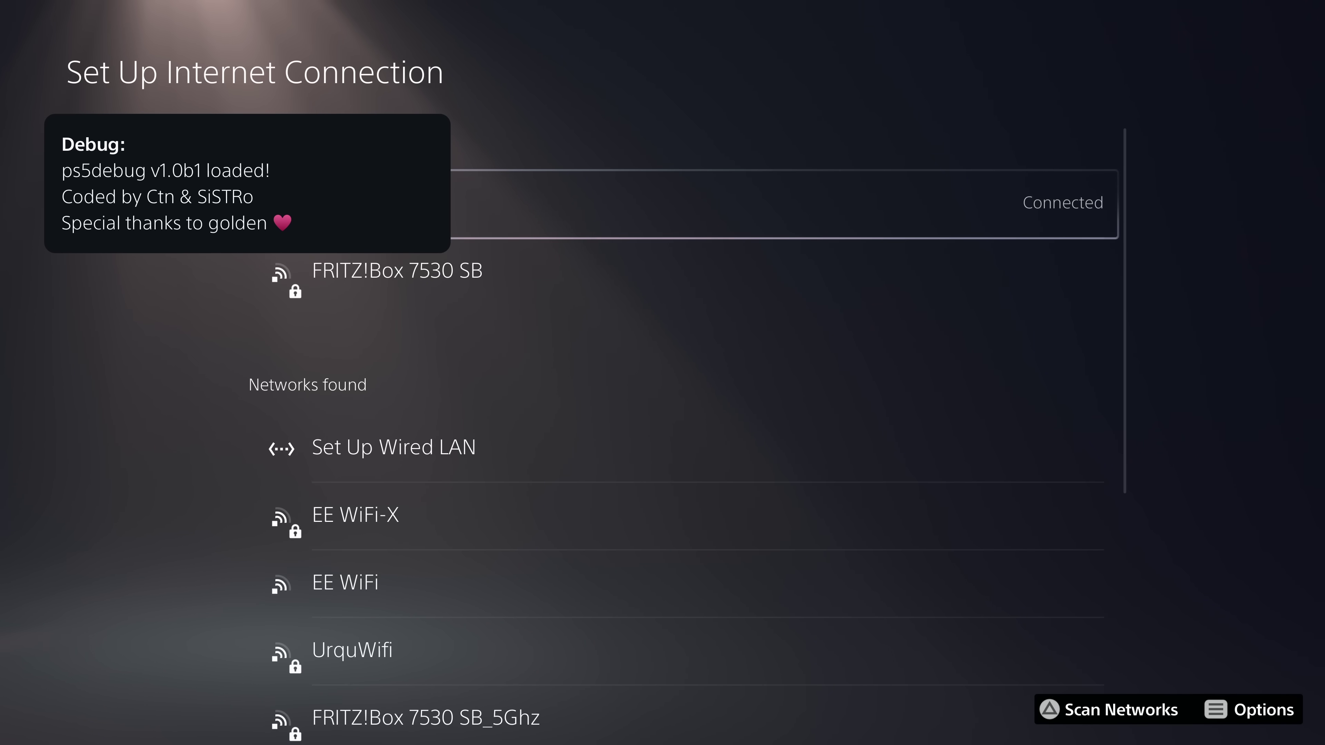
key(Escape)
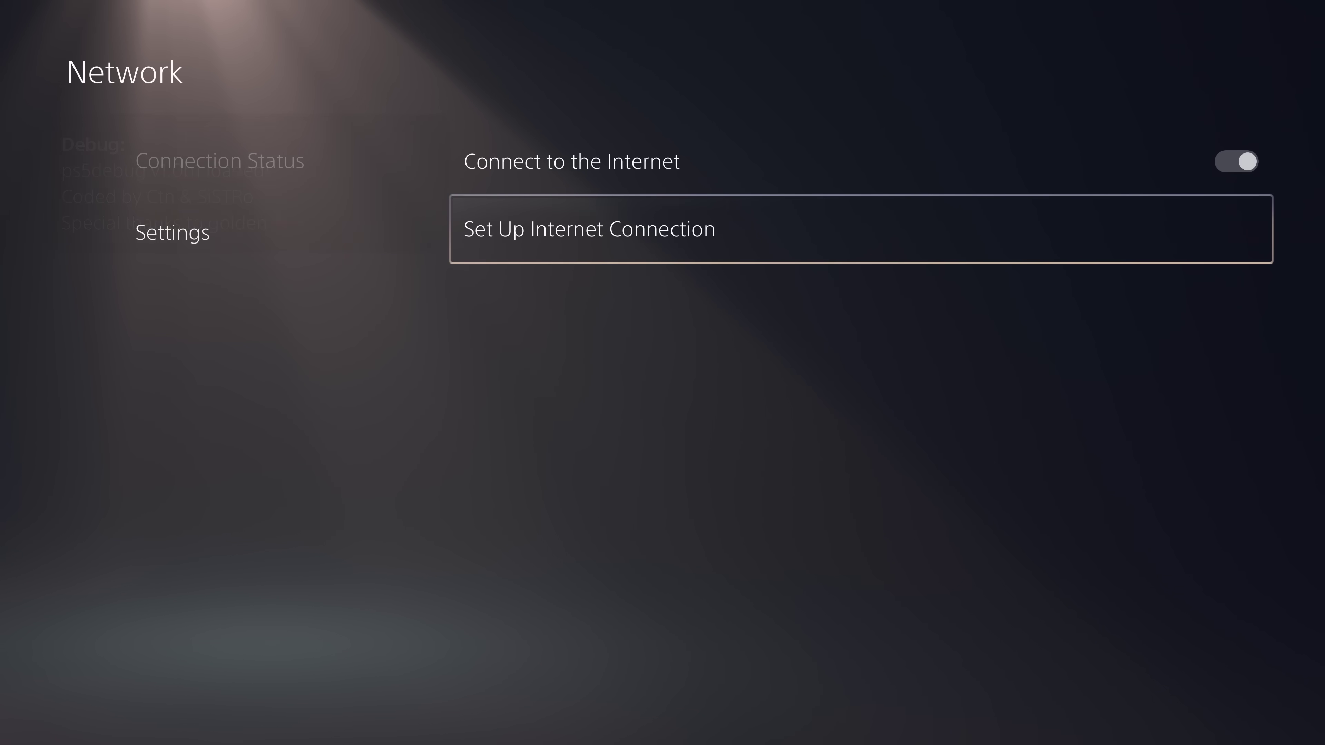